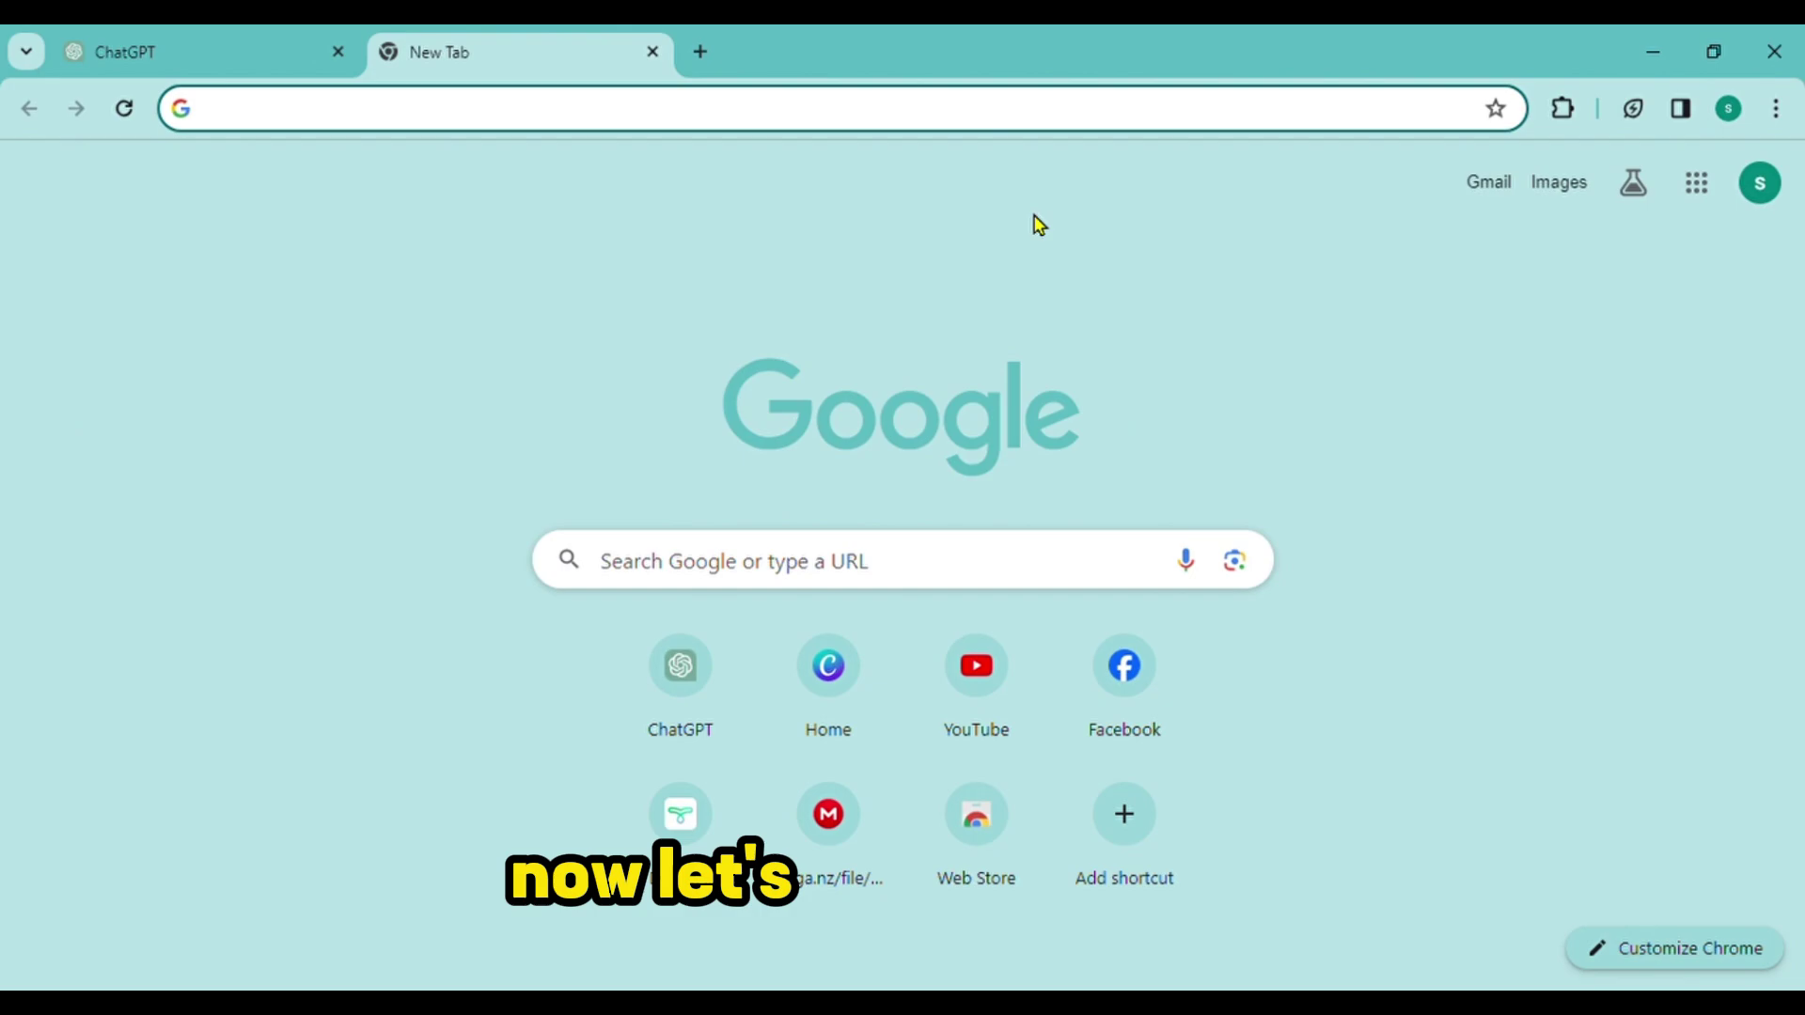
# Ask ChatGPT: "Give me the list of five fruits that kids love."
pyautogui.click(188, 52)
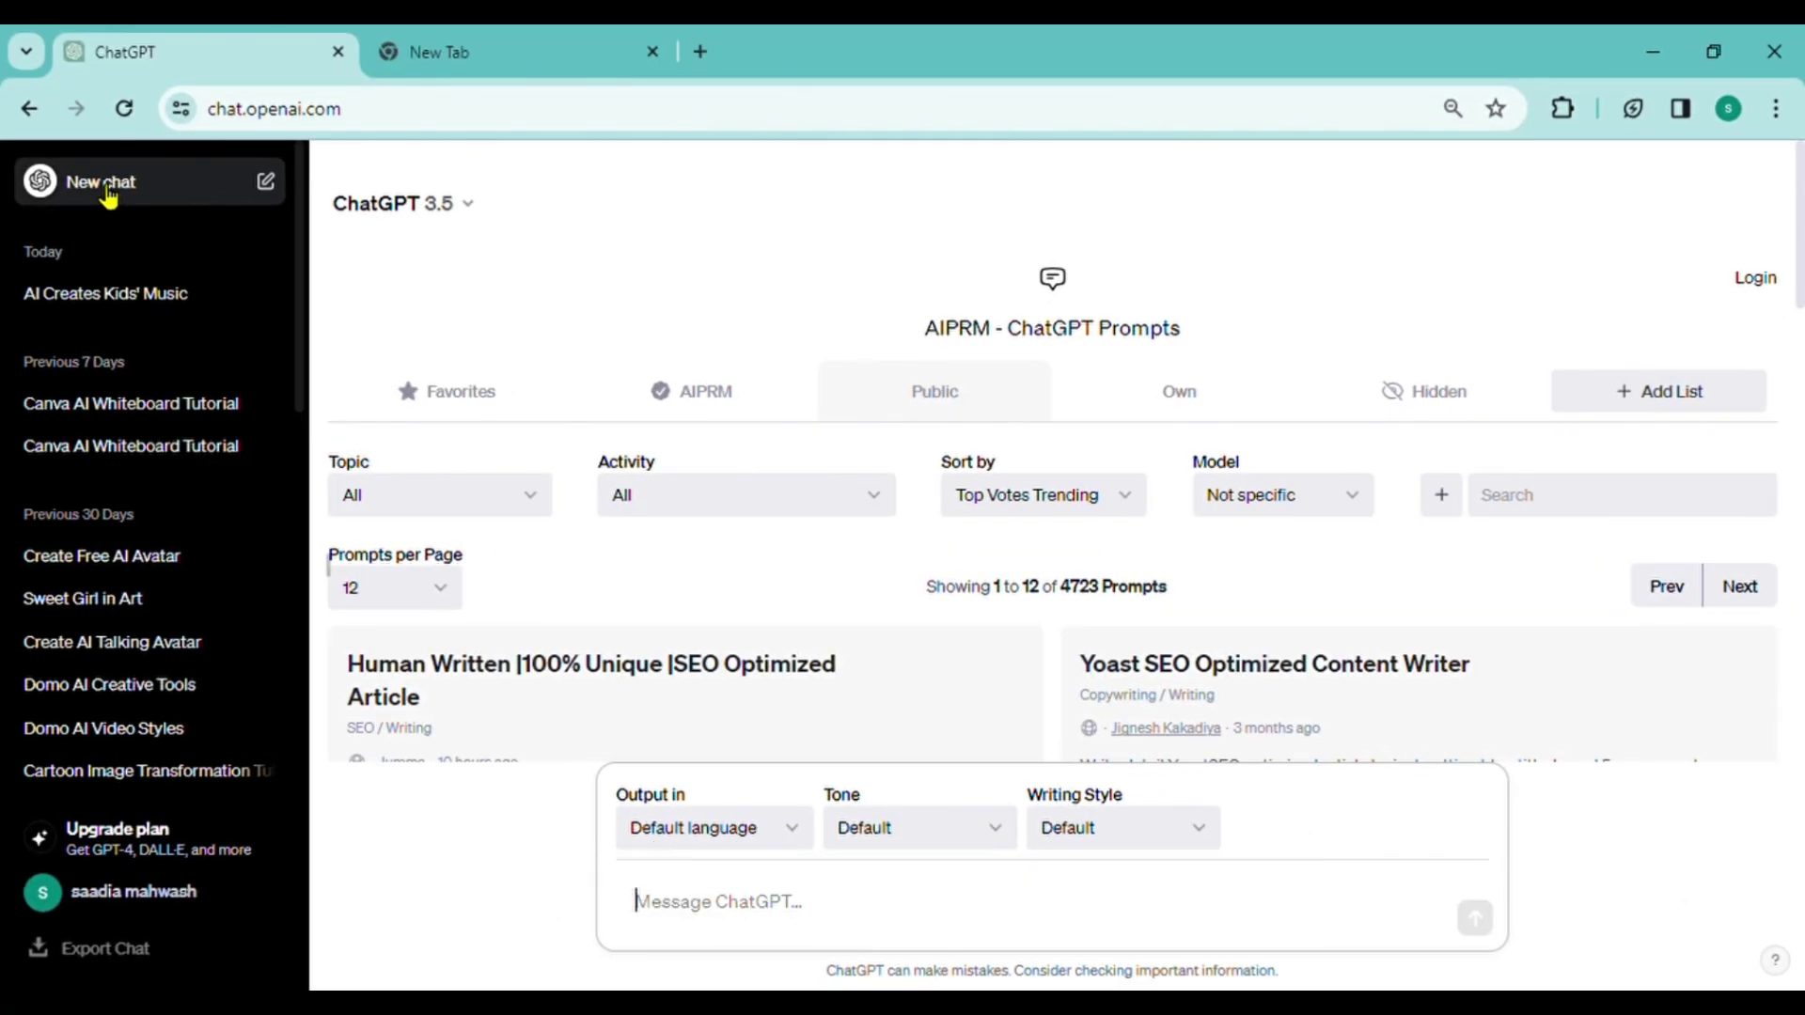
pyautogui.write('Give me')
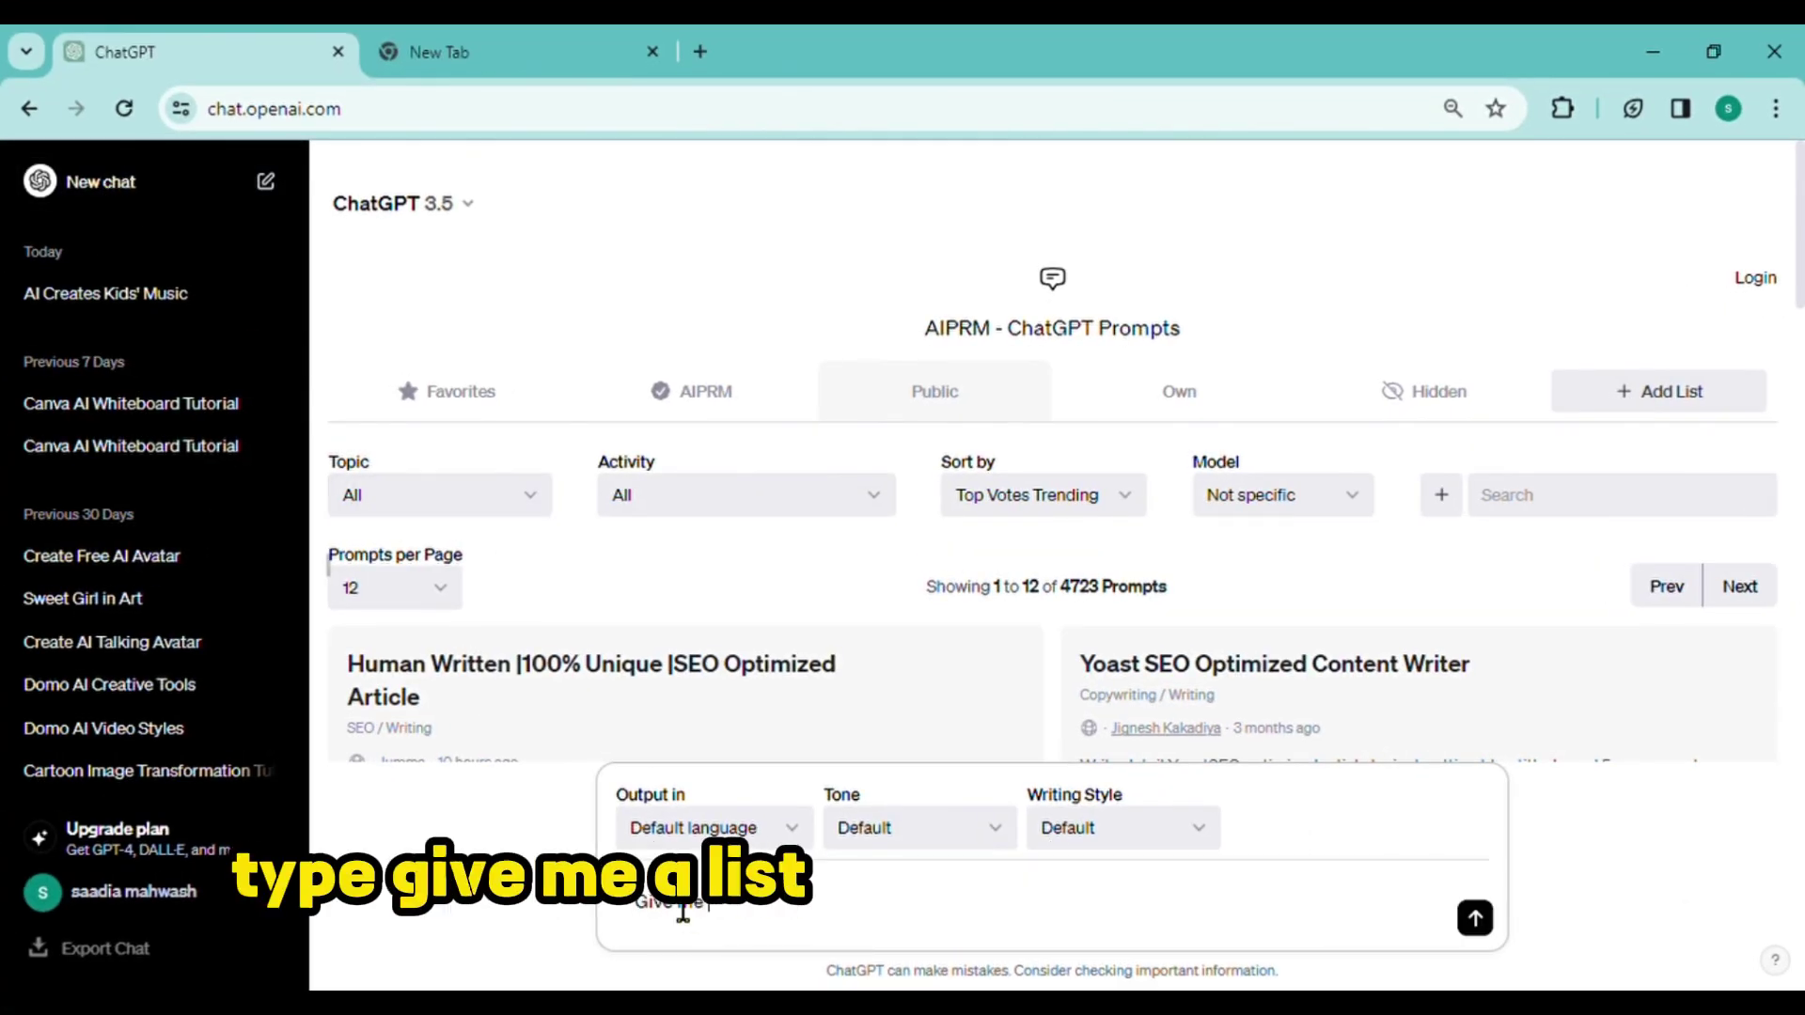
pyautogui.write(' the list')
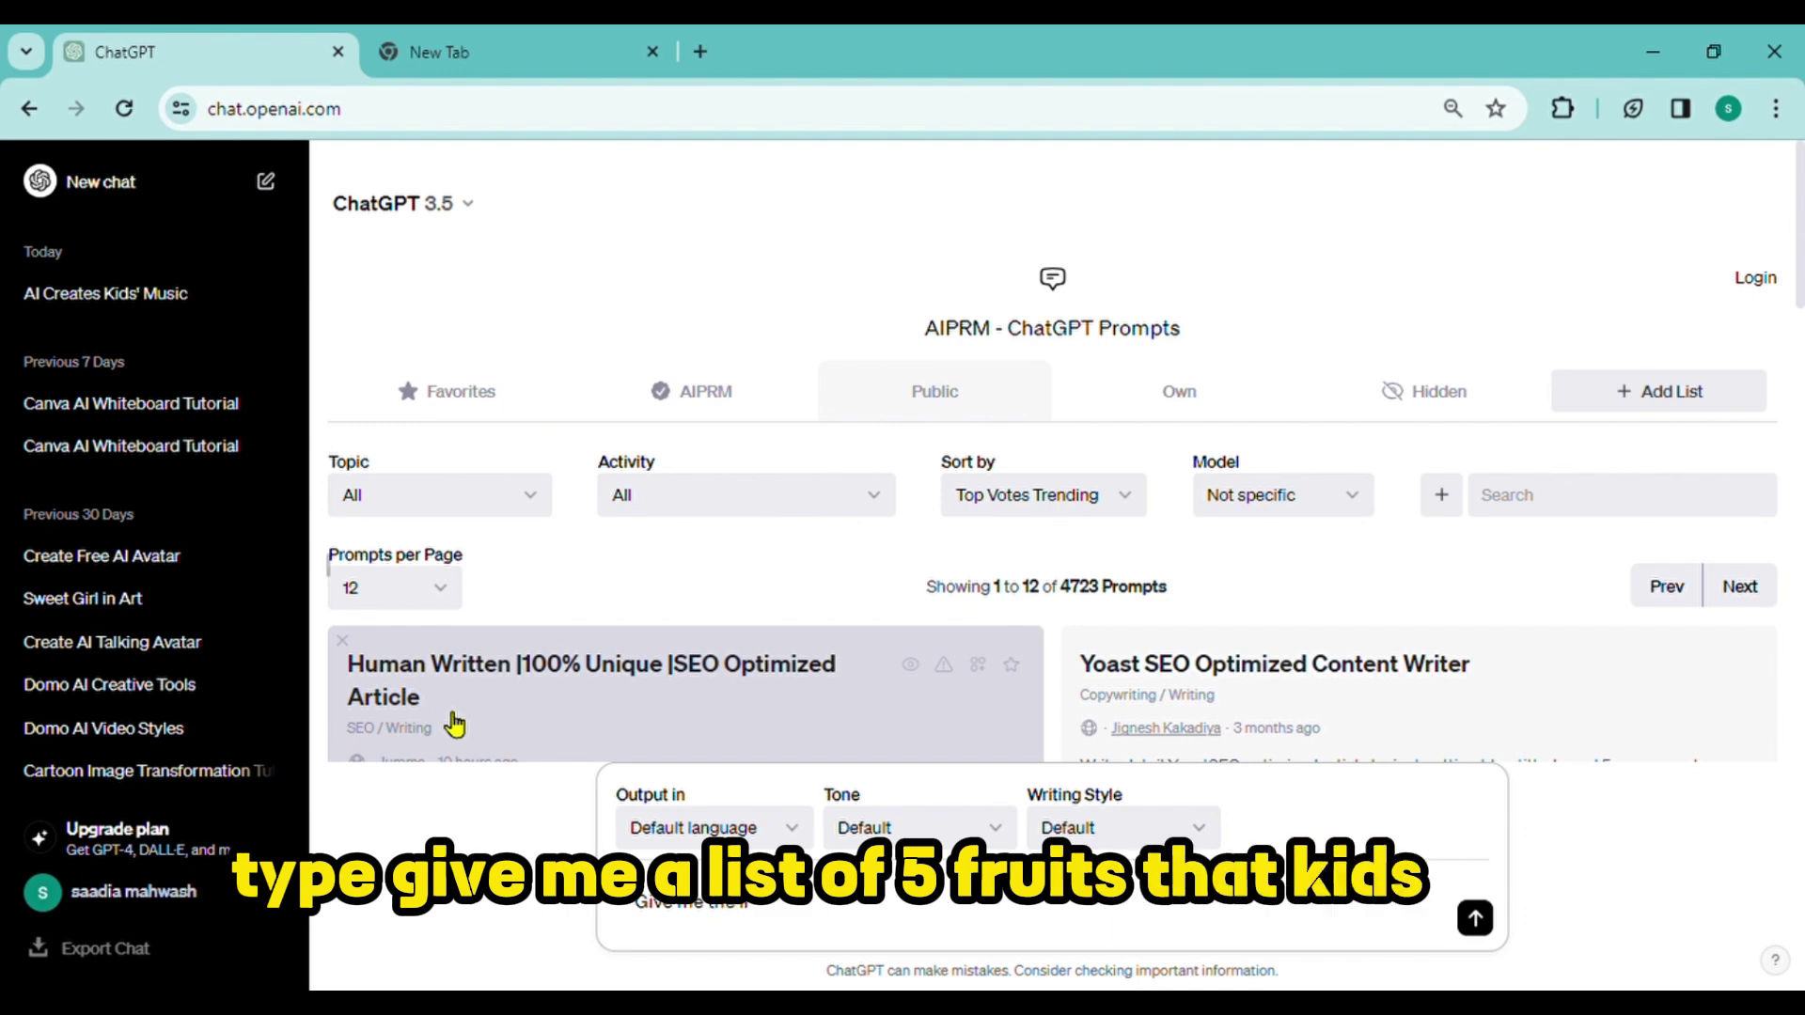
pyautogui.write(' of five')
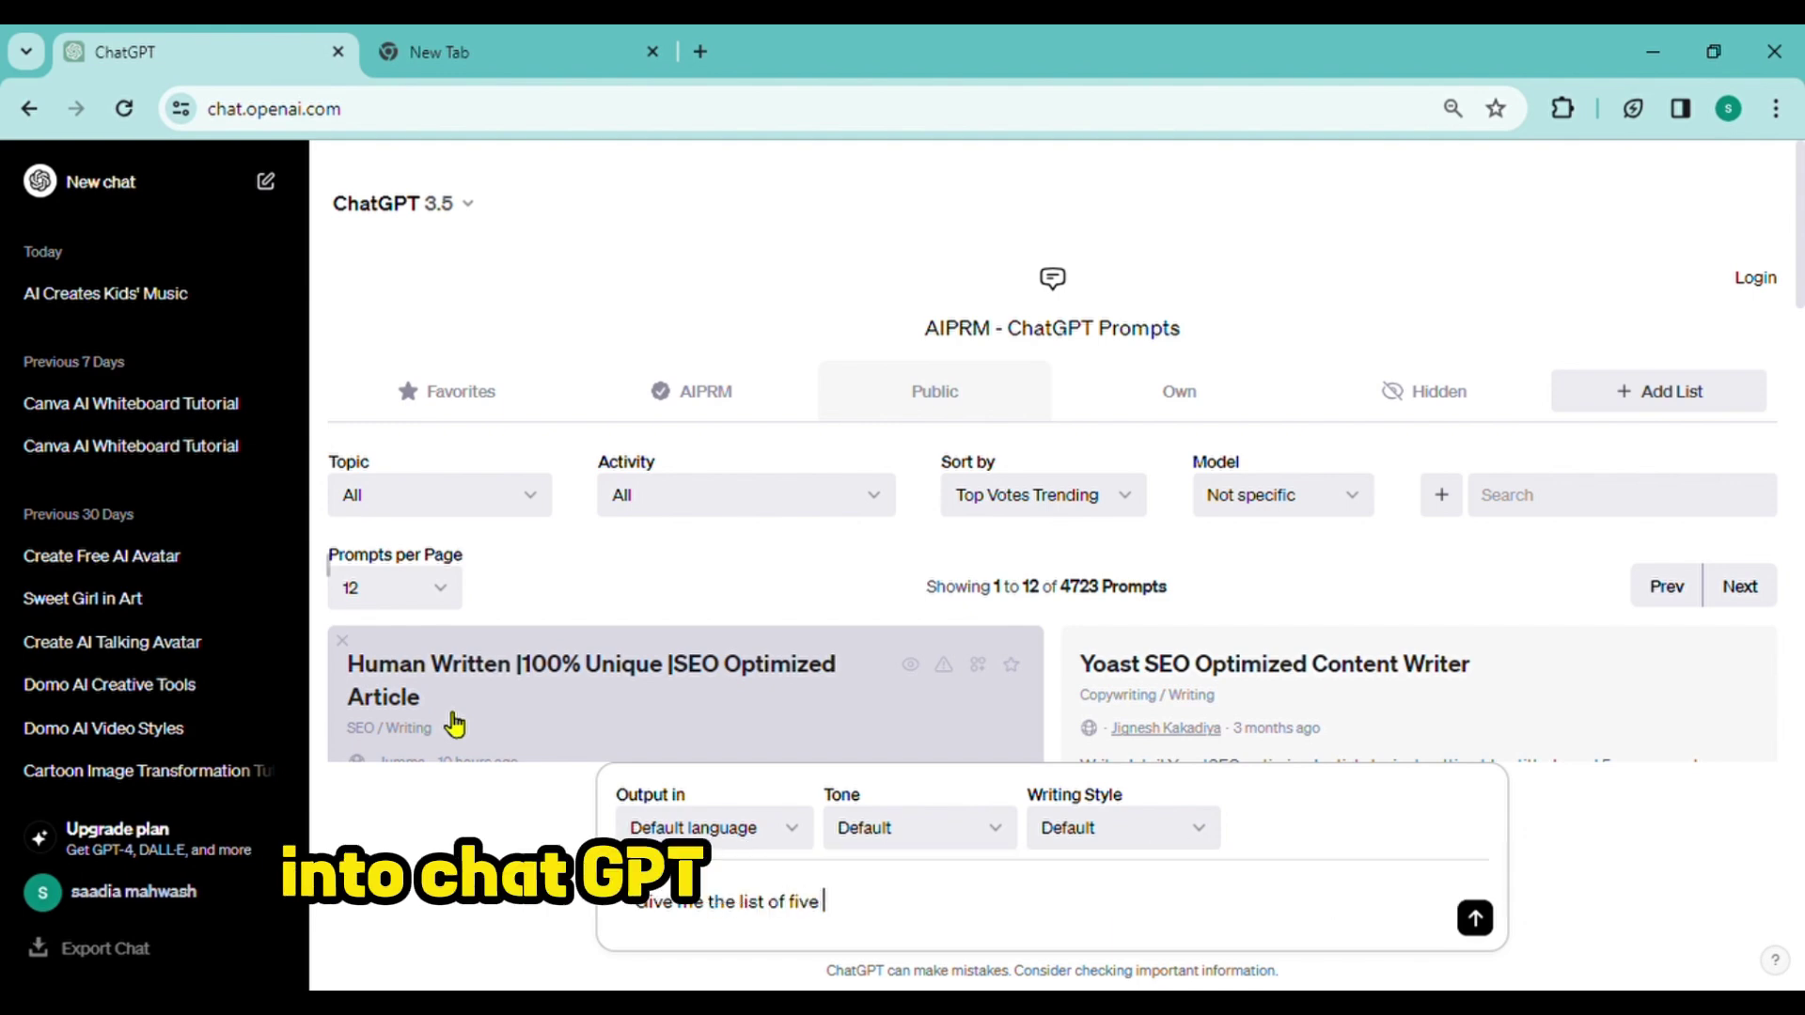
pyautogui.write(' fruit')
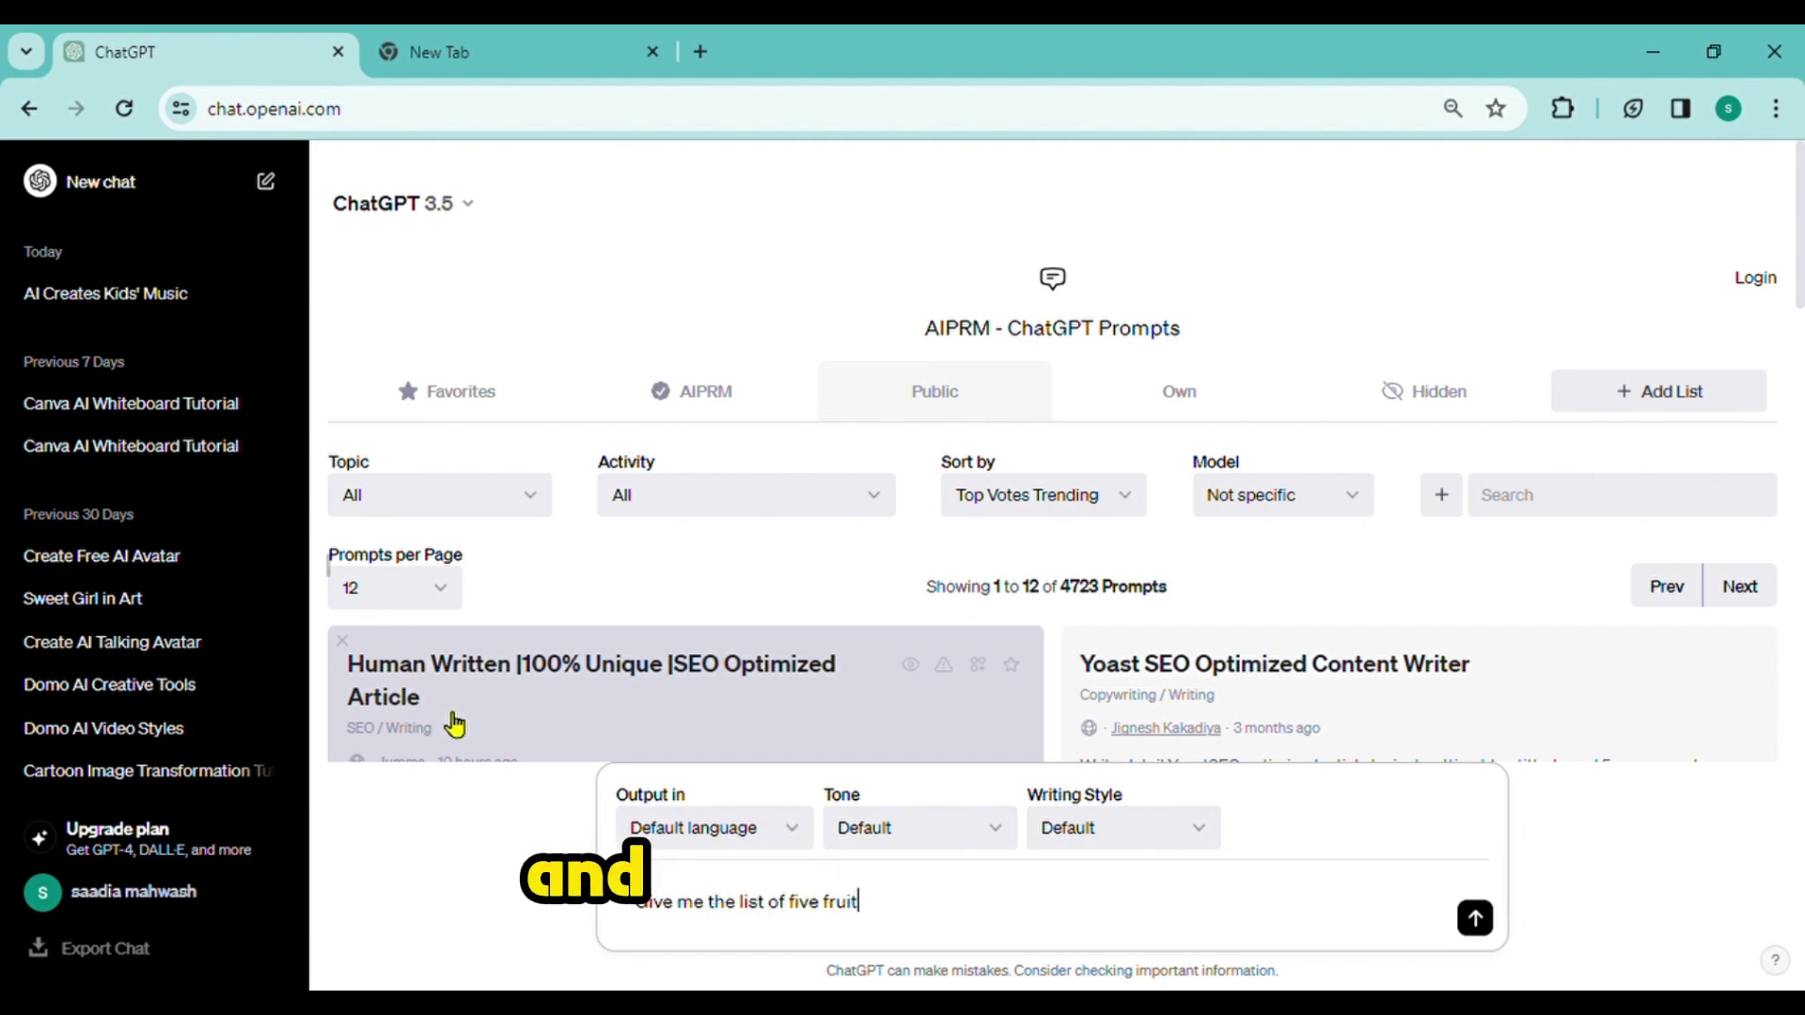
pyautogui.write('s that kids love')
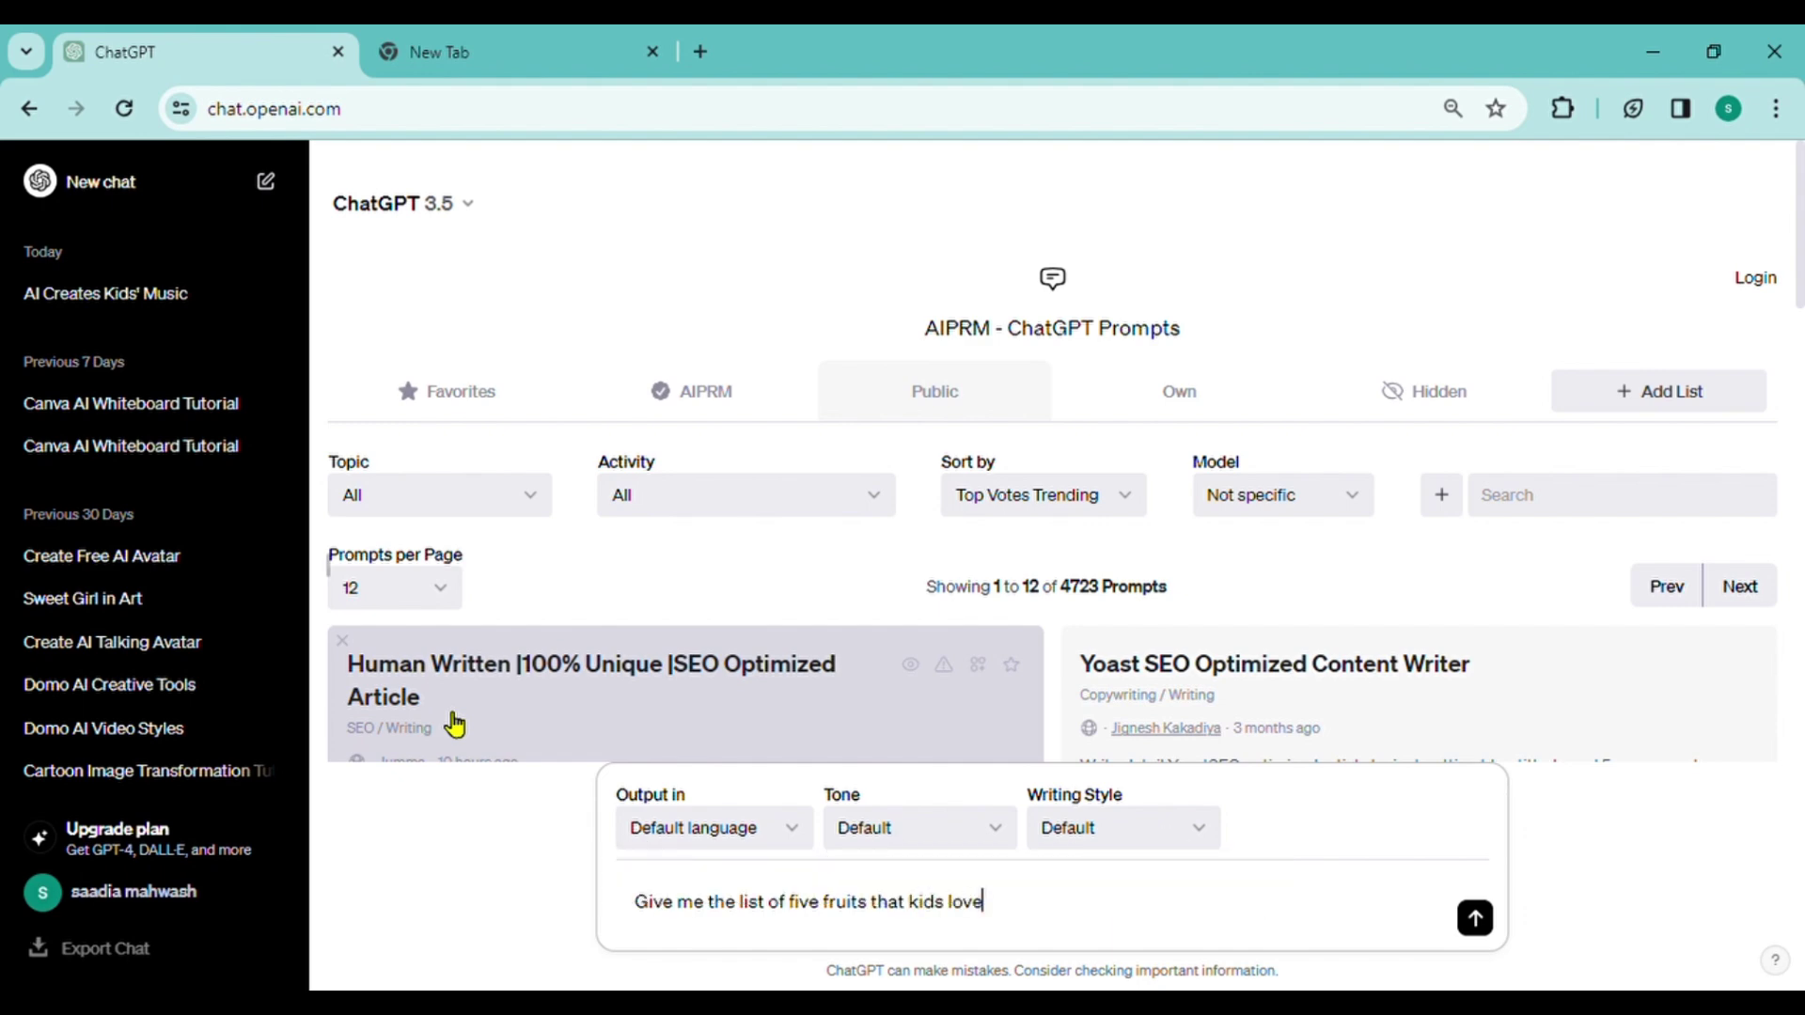
pyautogui.press('Return')
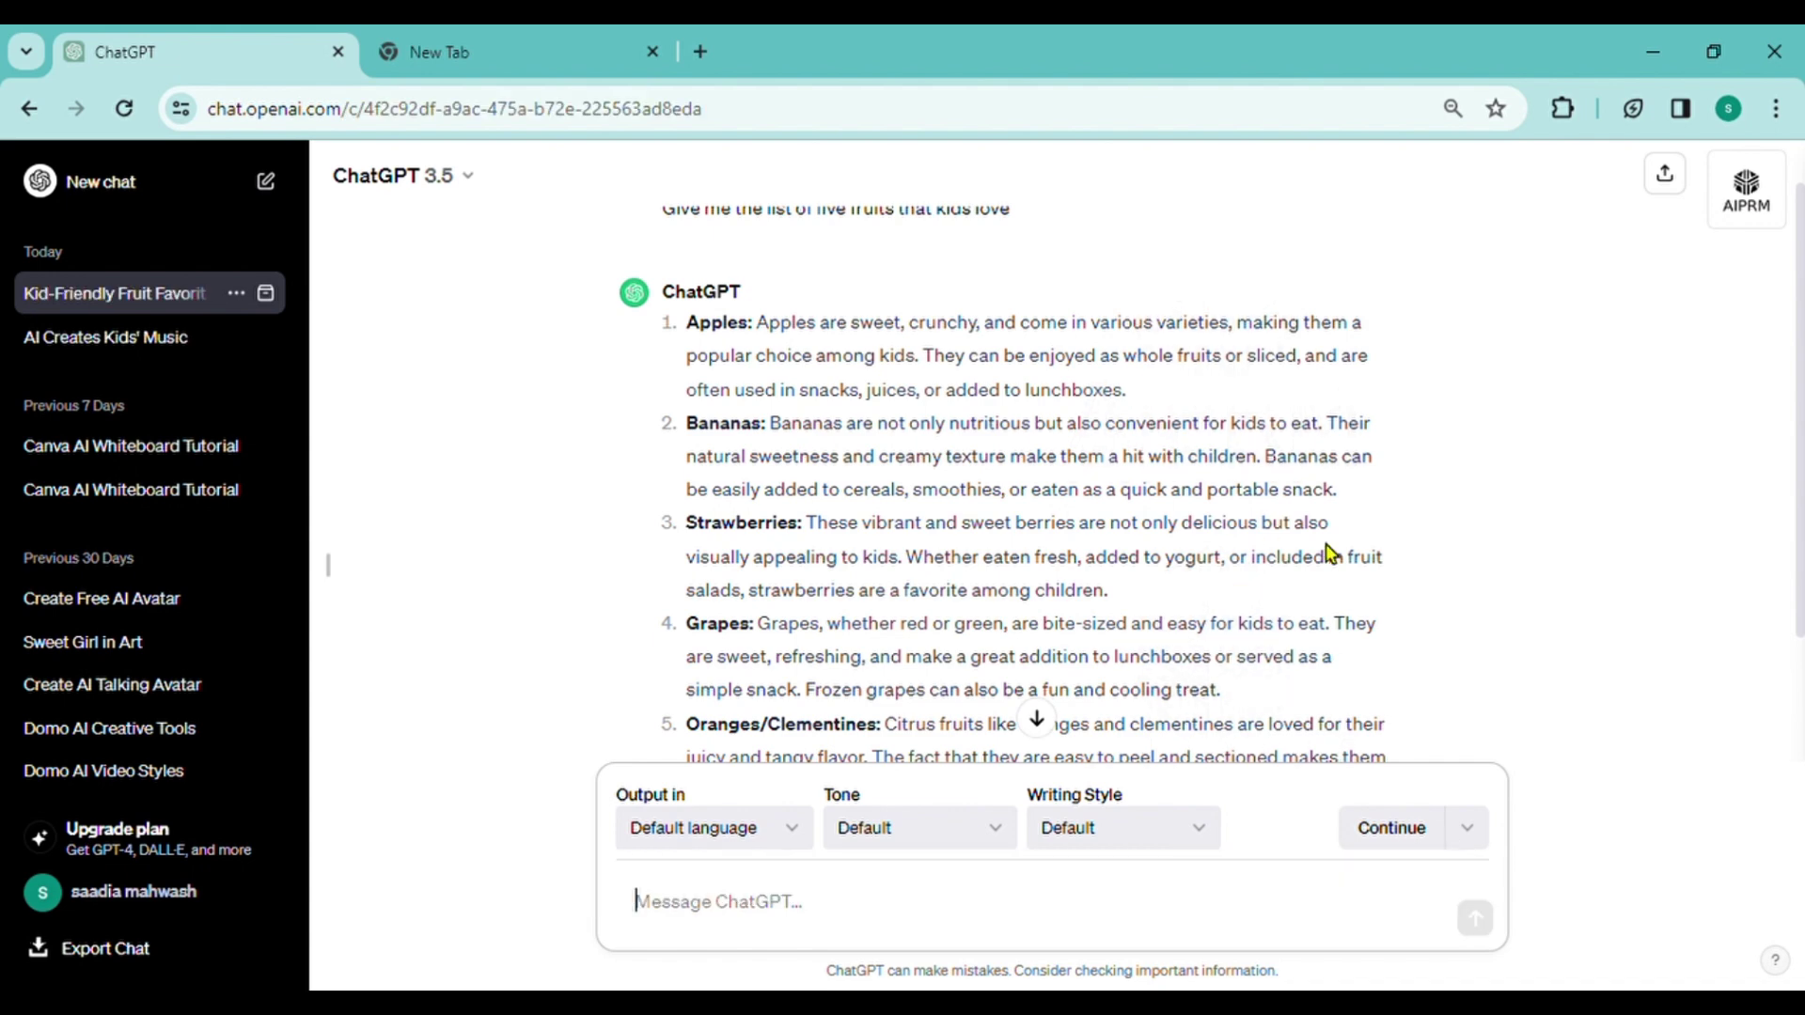
# Send a request to rewrite the fruit list as a fun kids' song and read the lyrics
pyautogui.scroll(-2, 1025, 470)
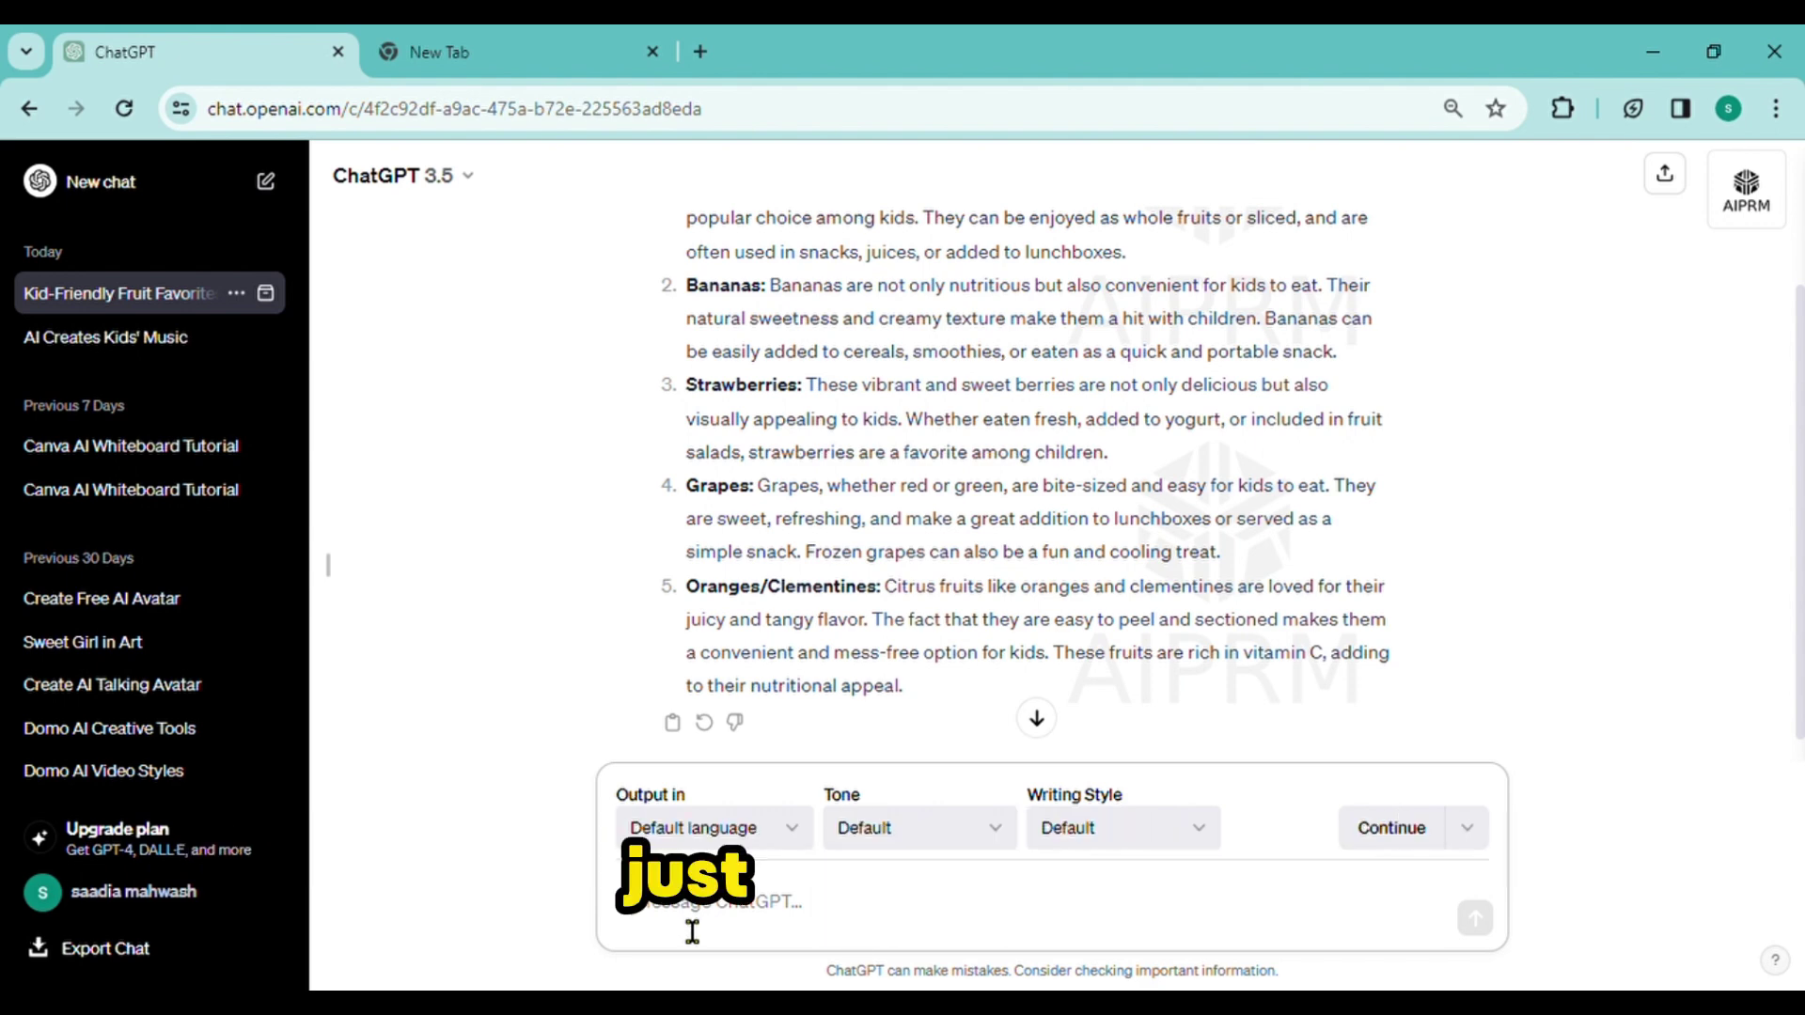
pyautogui.write('Write this in music format for kids')
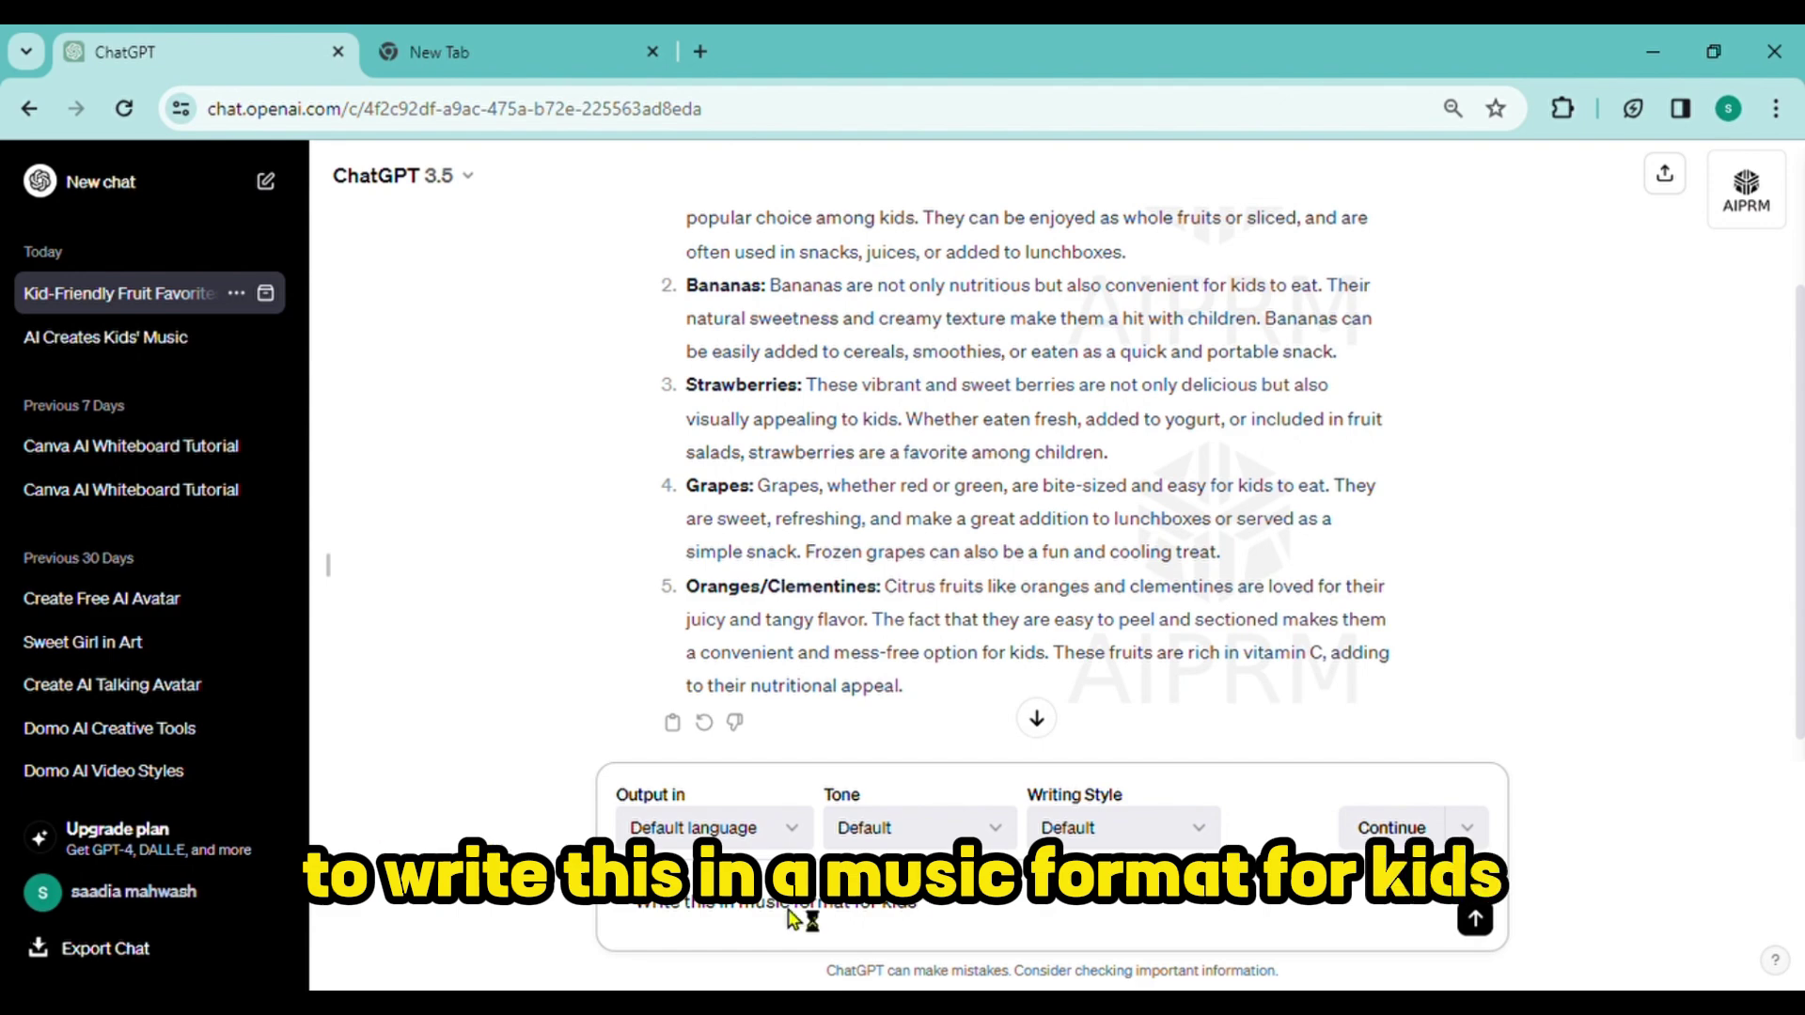
pyautogui.scroll(2, 954, 934)
pyautogui.hotkey('ctrl', '0')
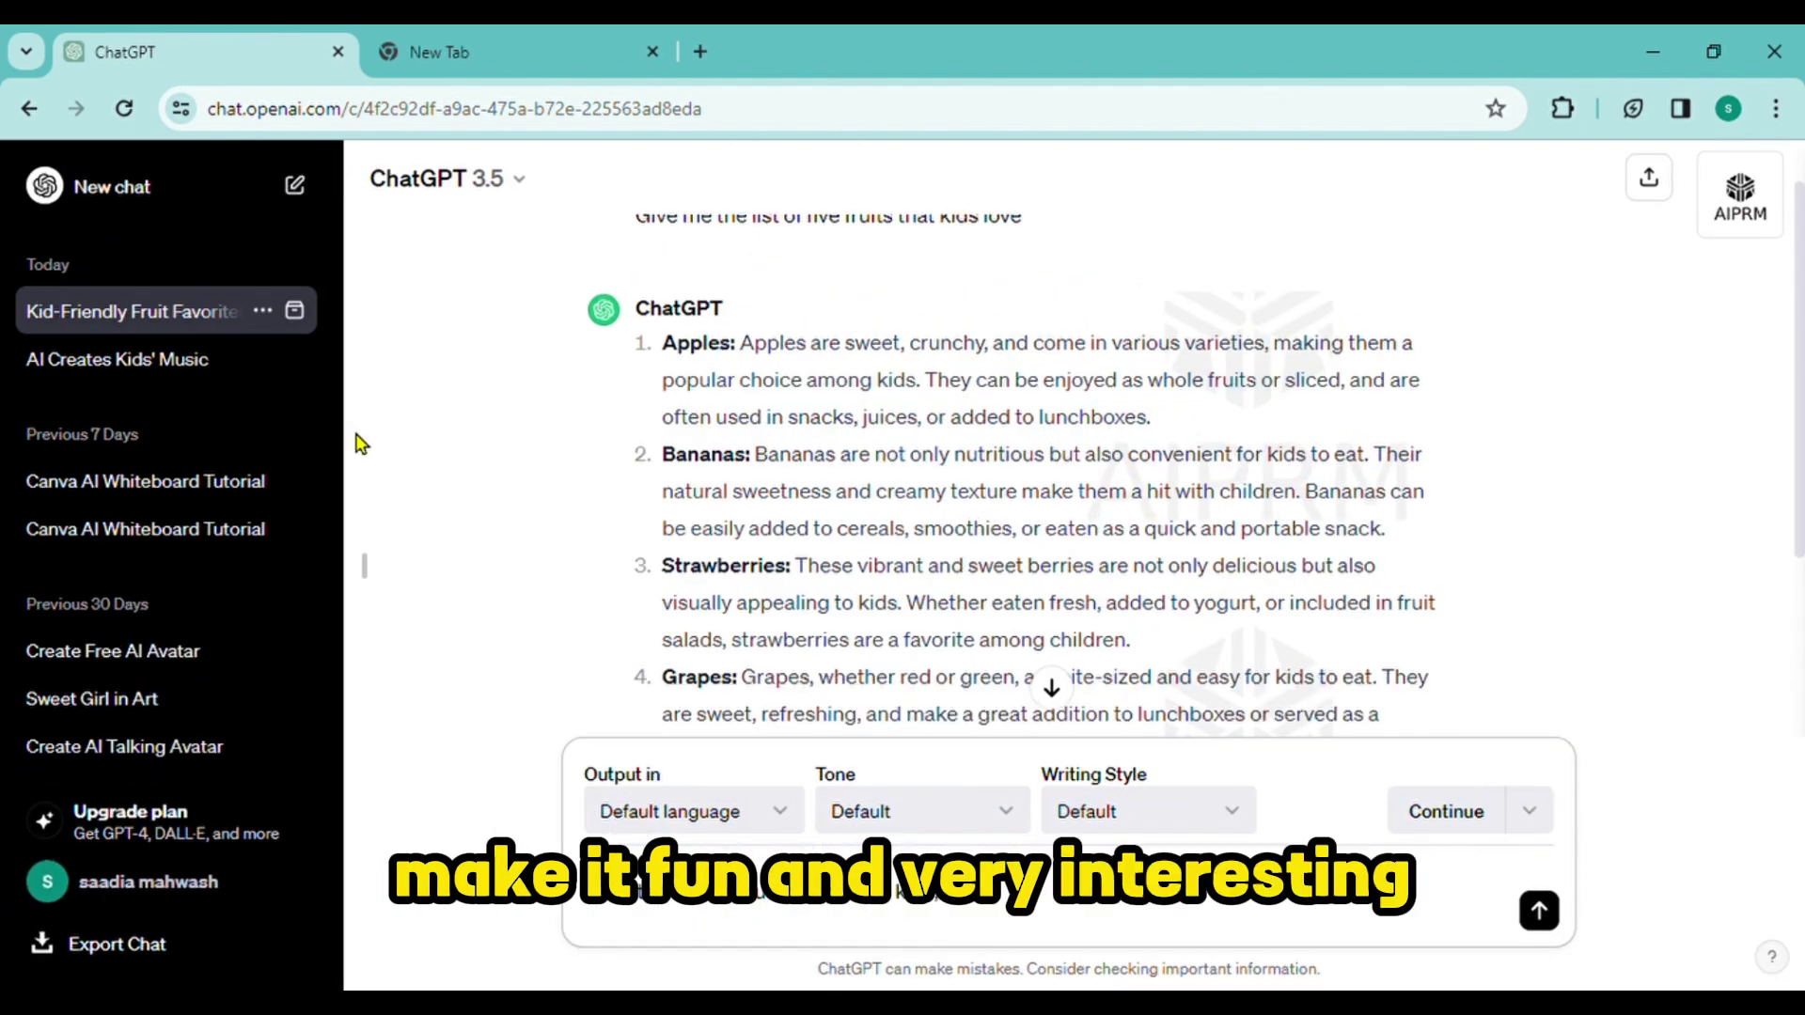
pyautogui.press('Return')
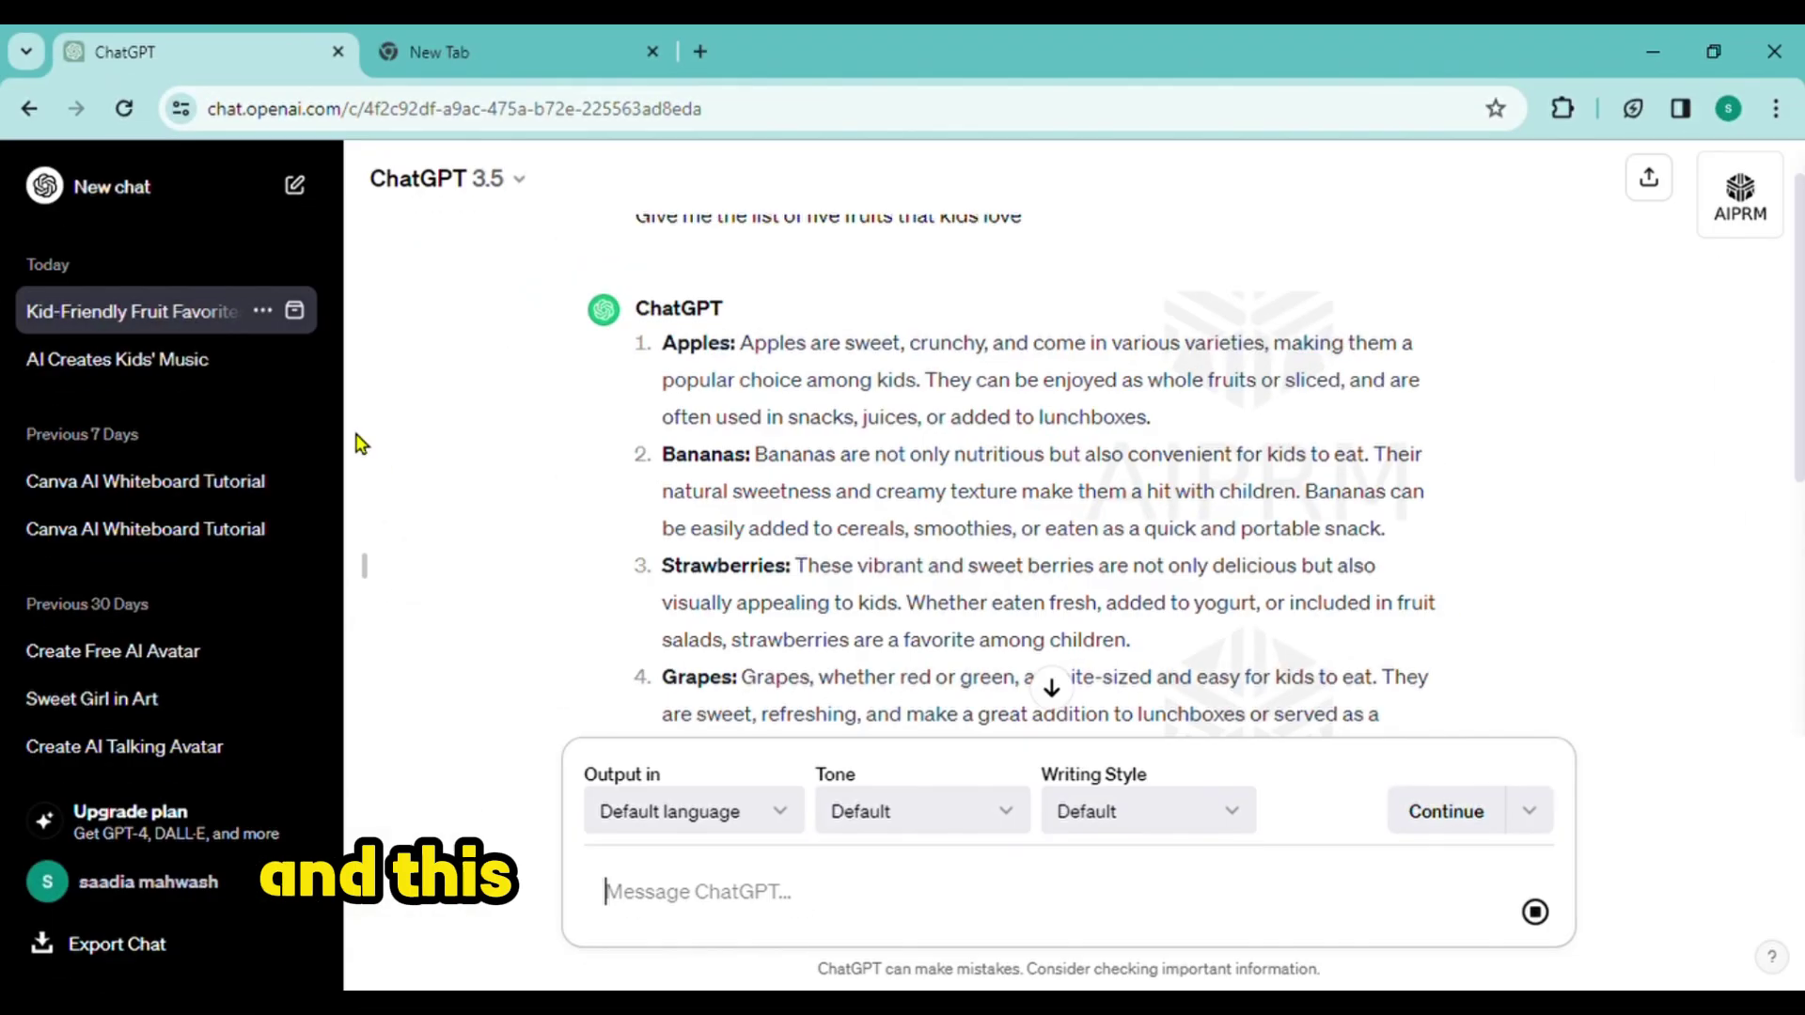
pyautogui.scroll(-10, 360, 443)
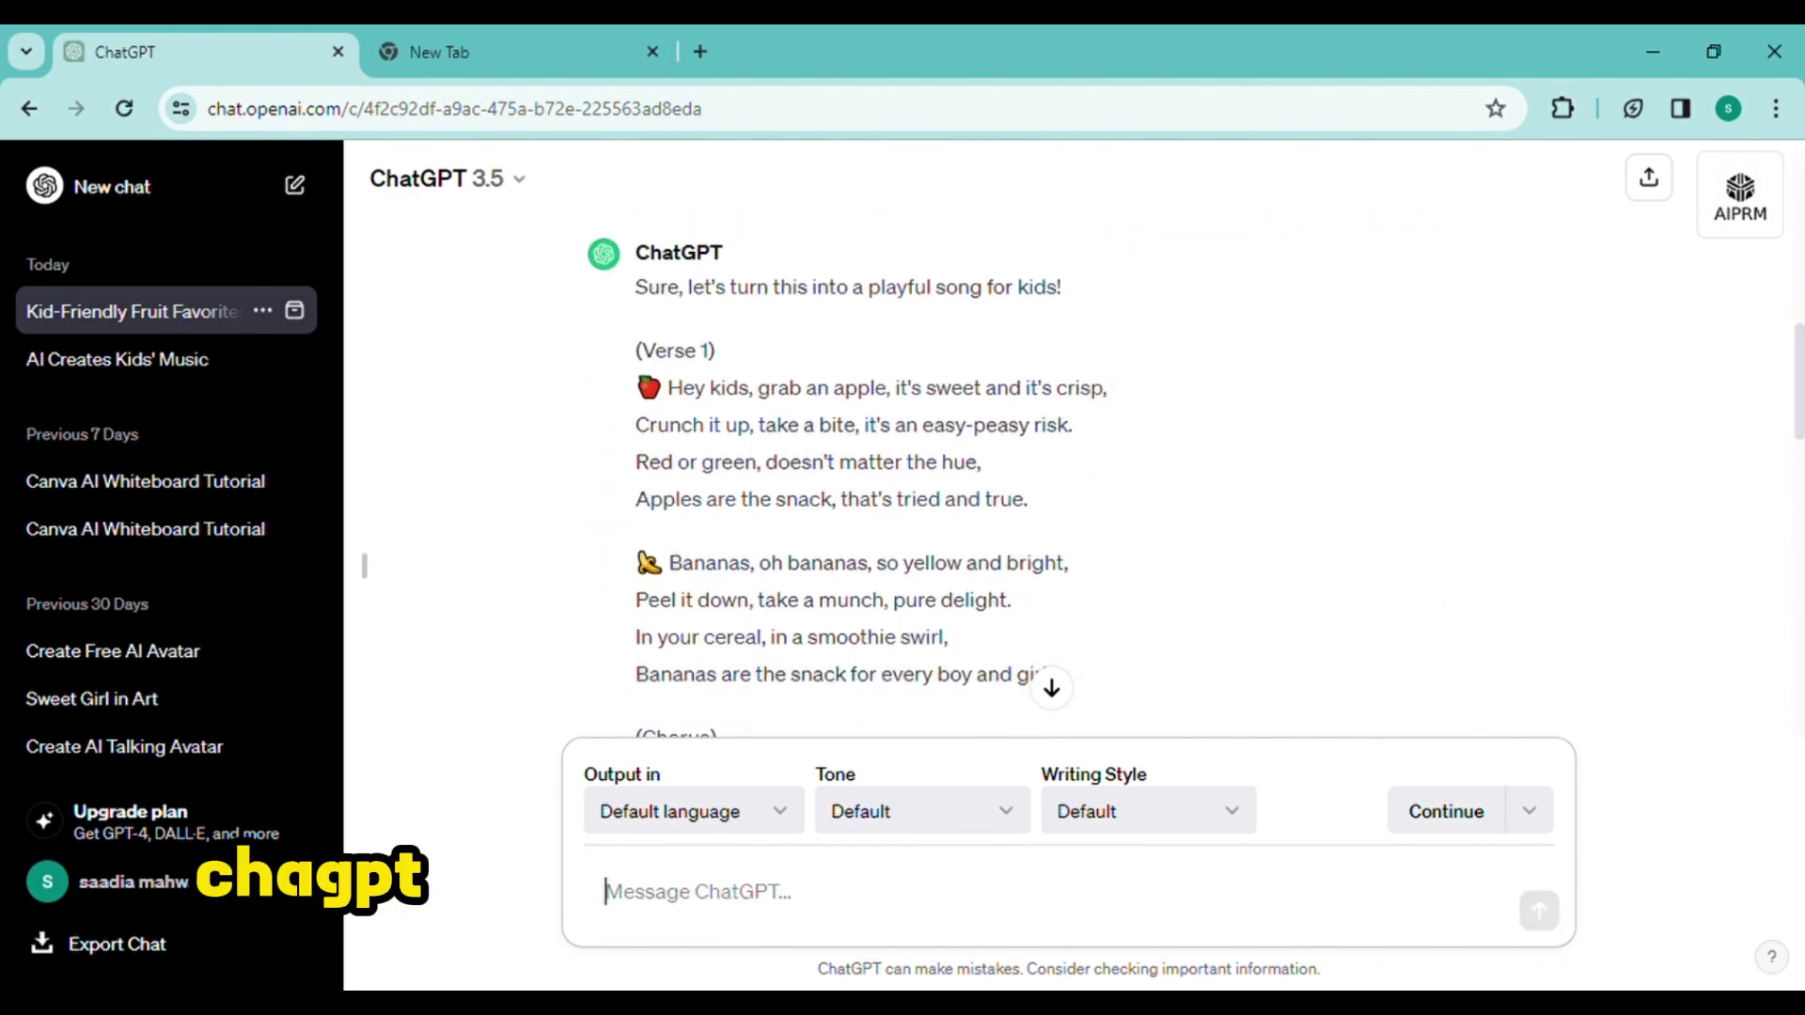
pyautogui.scroll(-15, 364, 565)
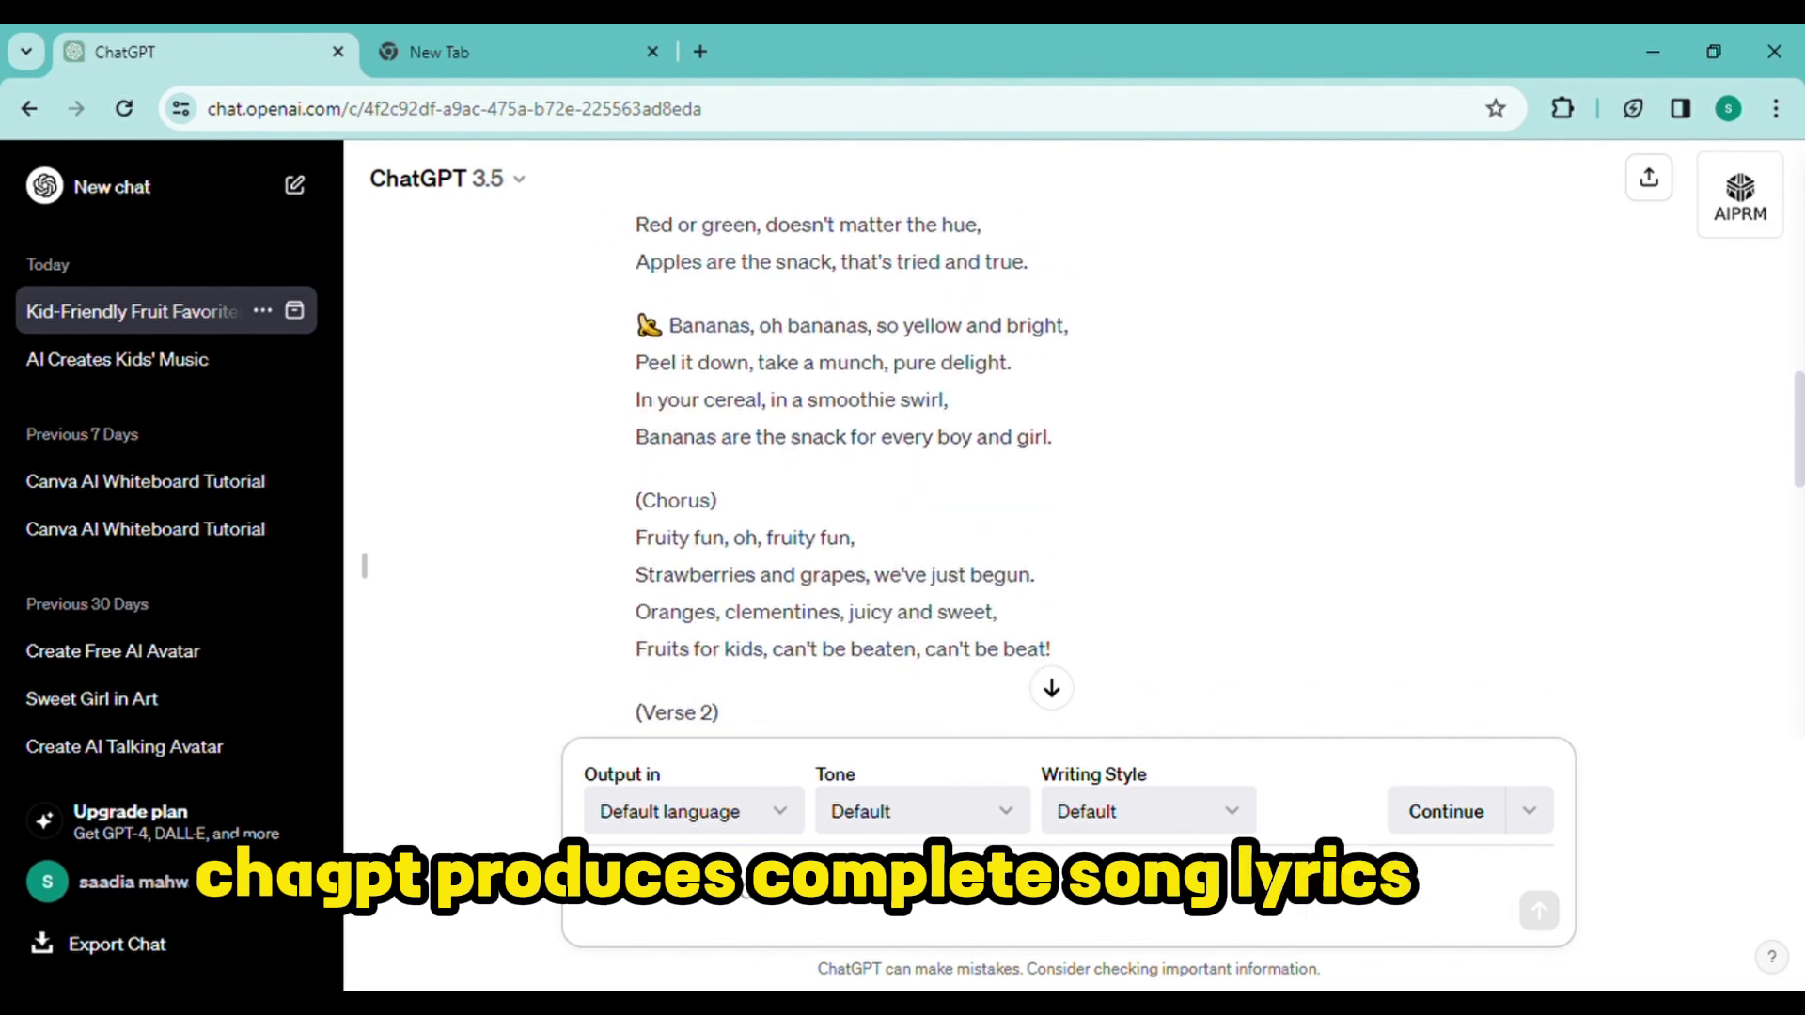
pyautogui.scroll(-4, 364, 565)
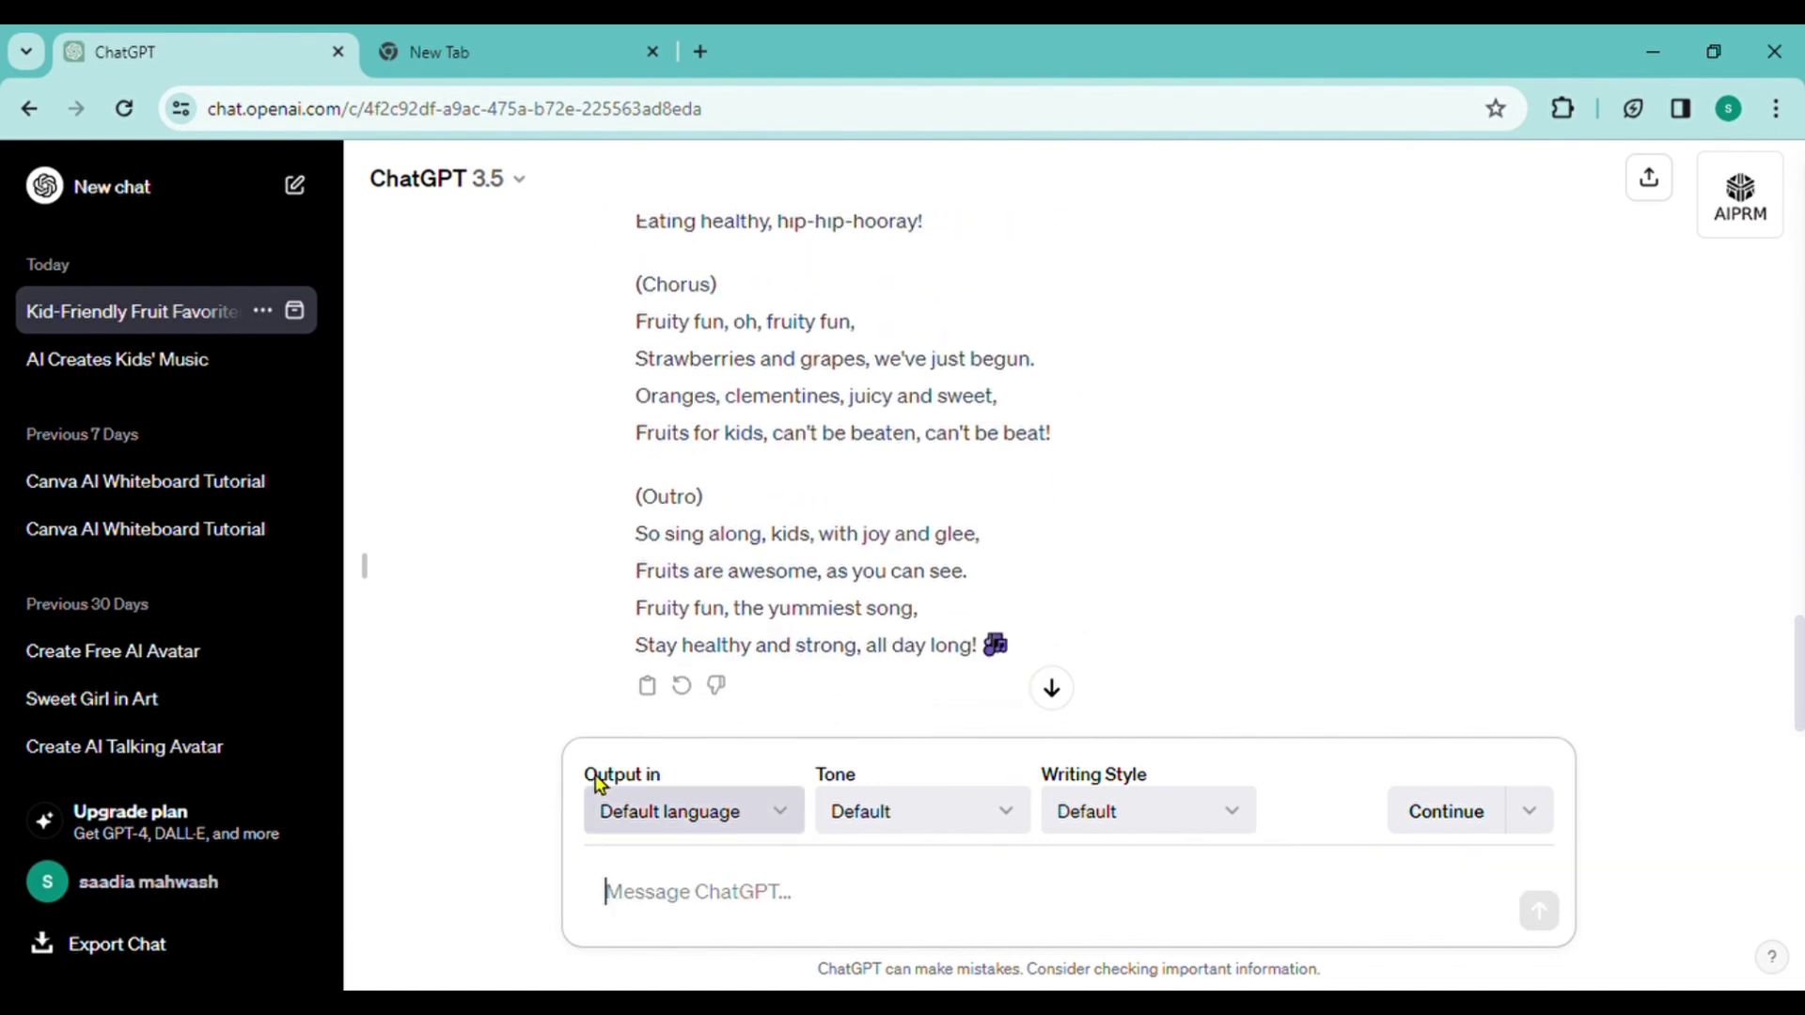
# Request scene-by-scene image prompts for a kids' learning musical animated video, then review them
pyautogui.write('I will make a kid')
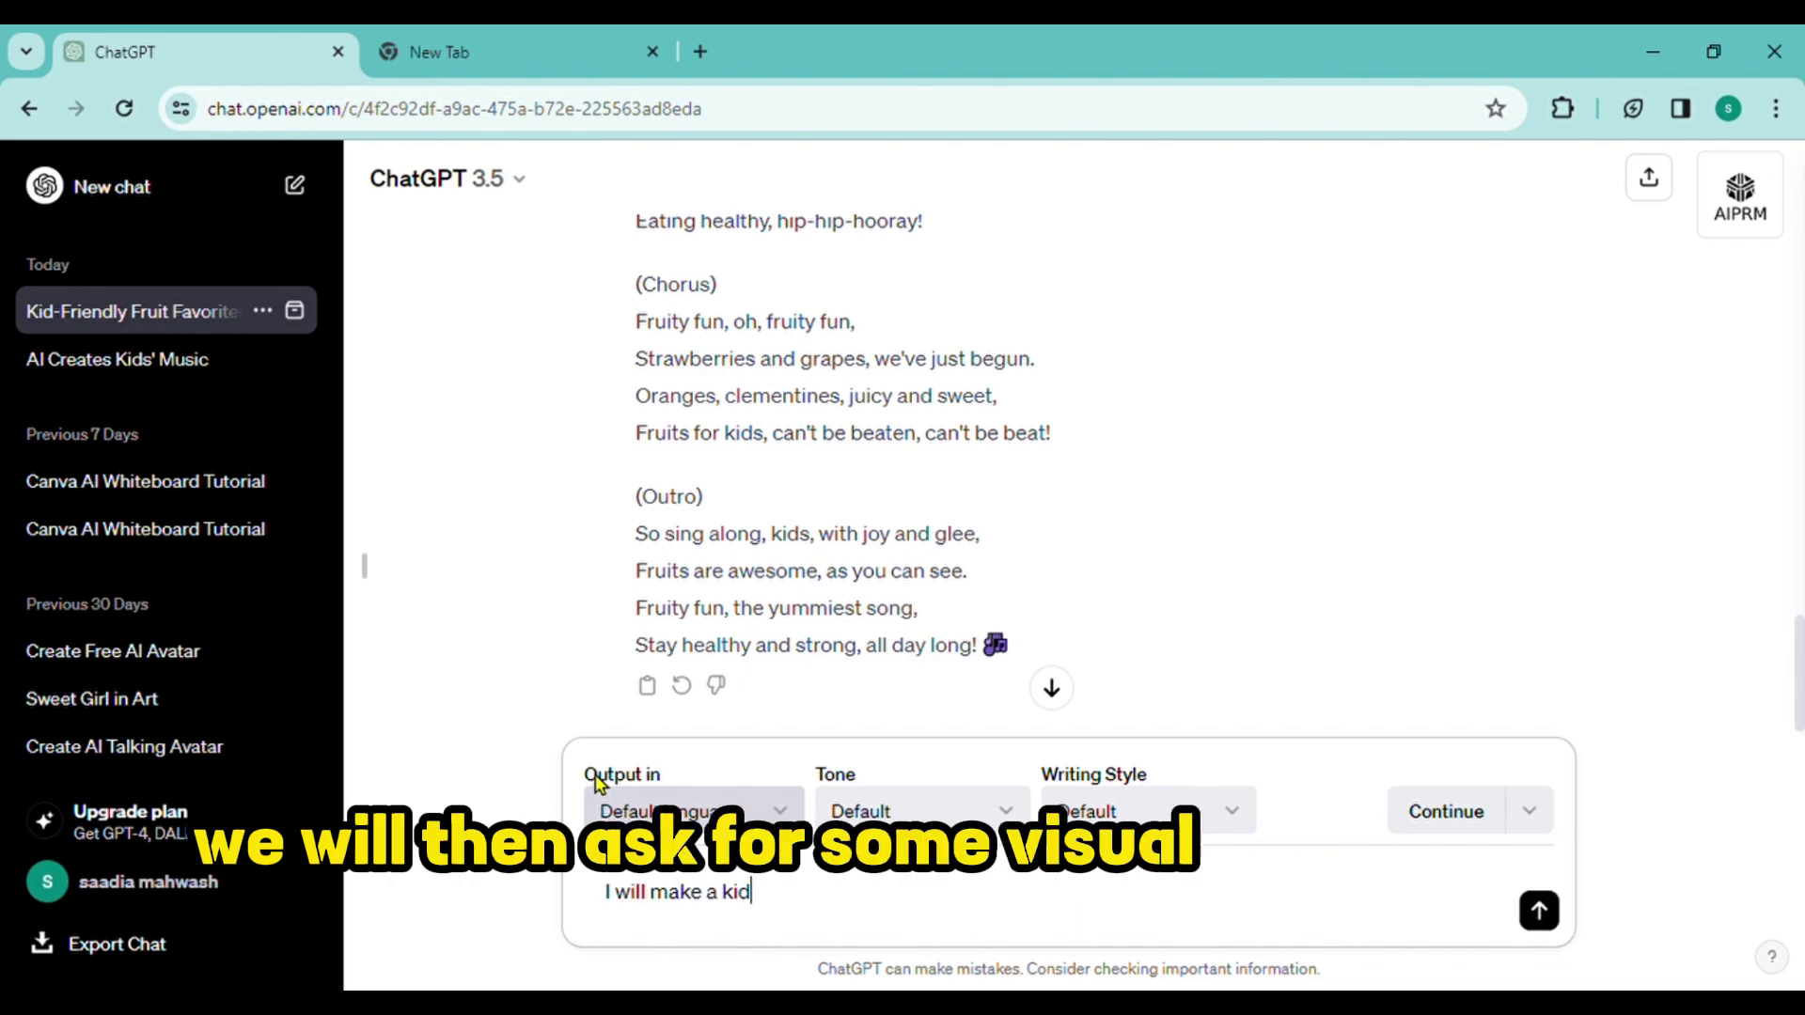
pyautogui.write('s learning musical animated video')
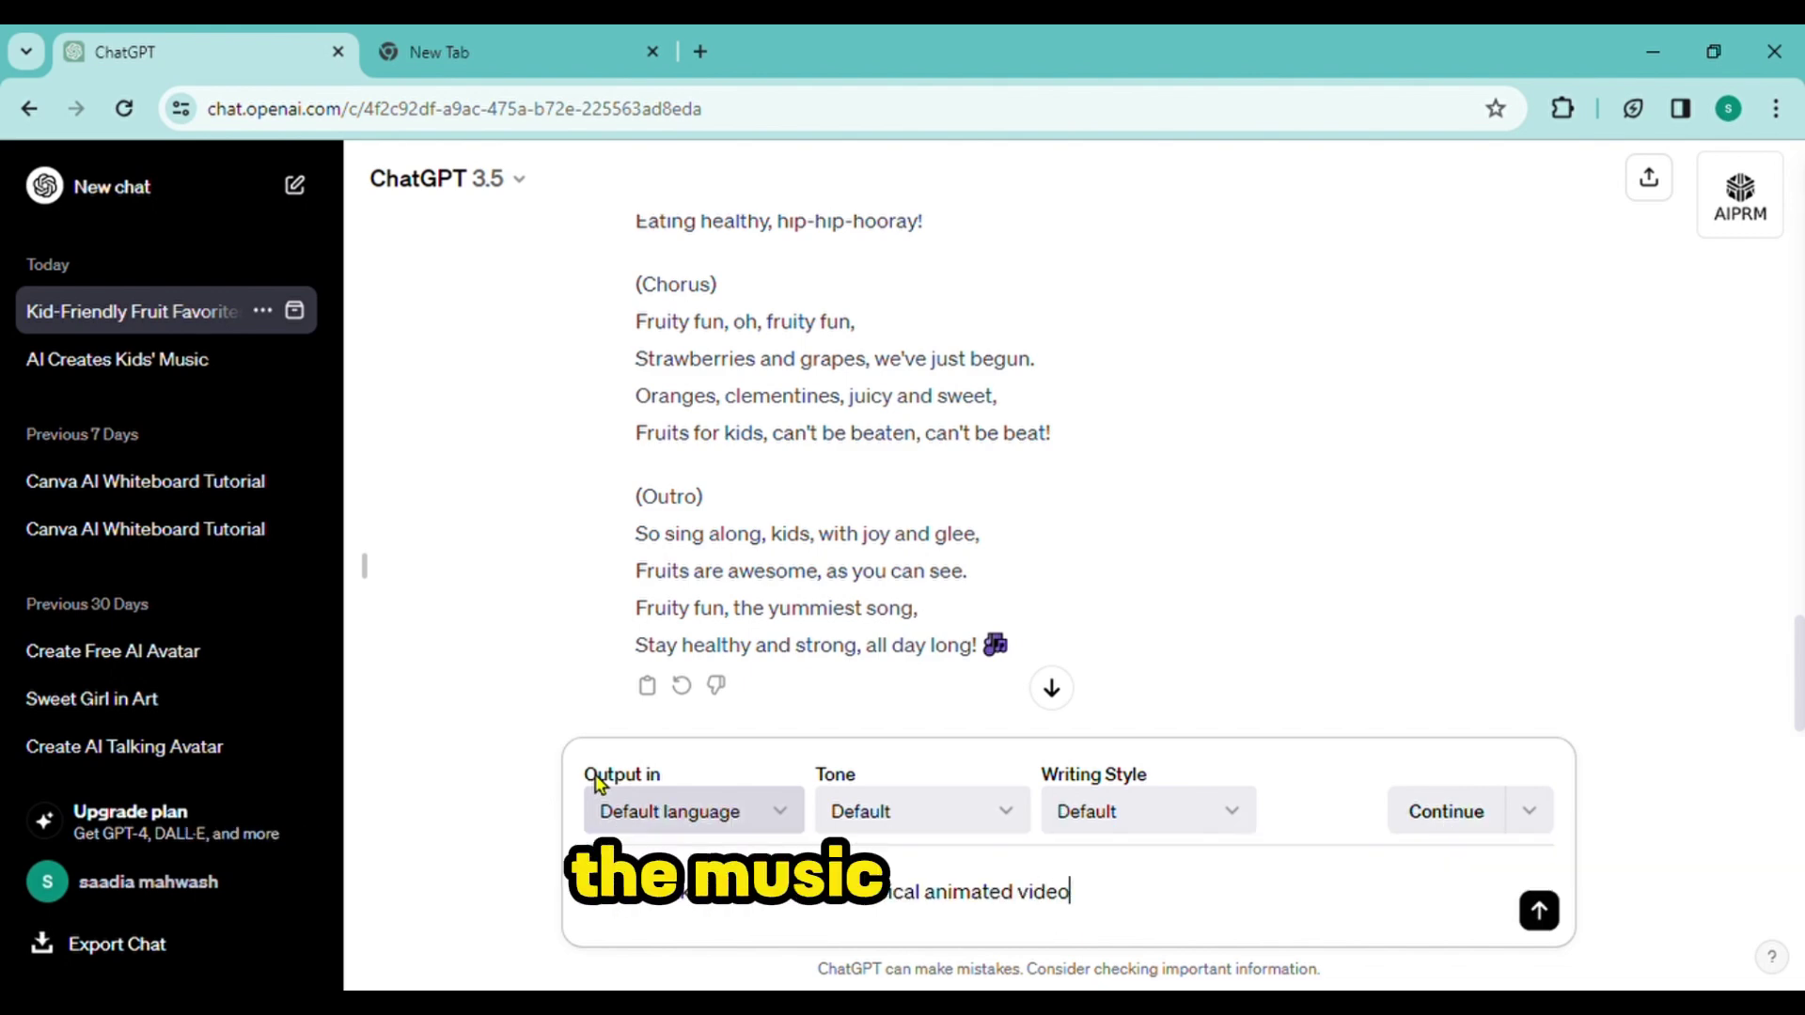
pyautogui.write(' with this song. Can')
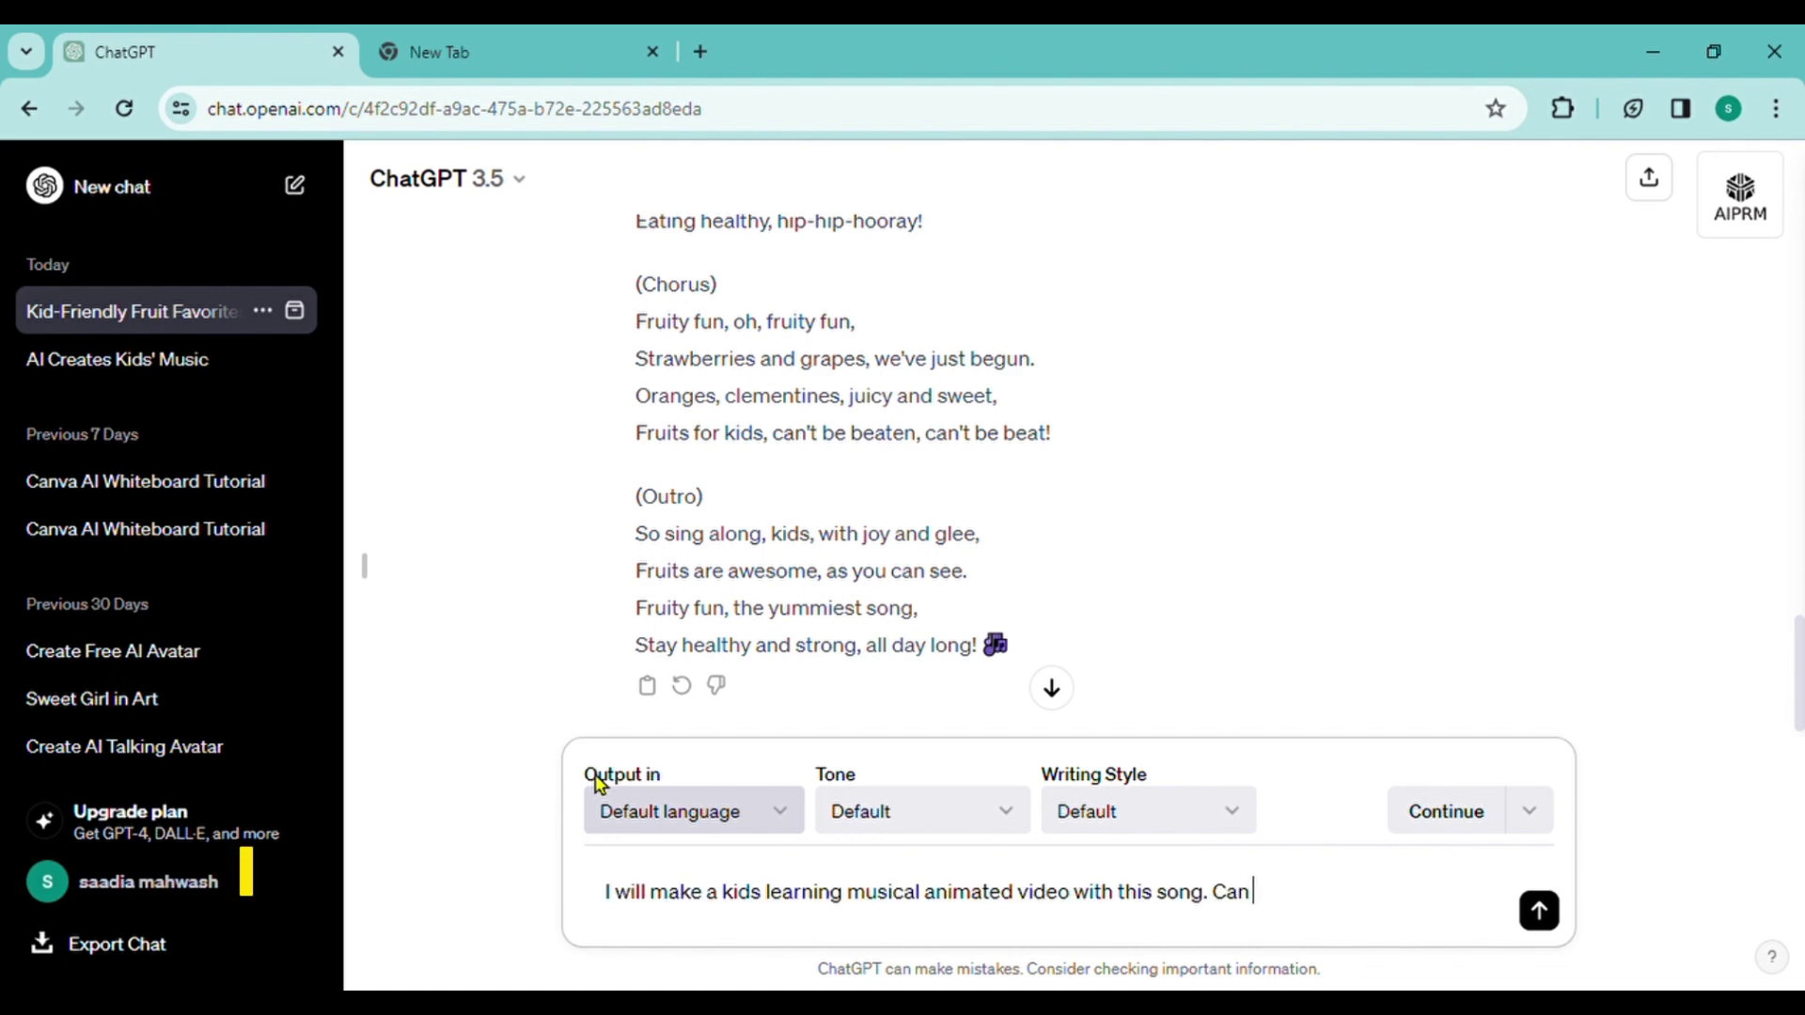
pyautogui.write(' you please provide')
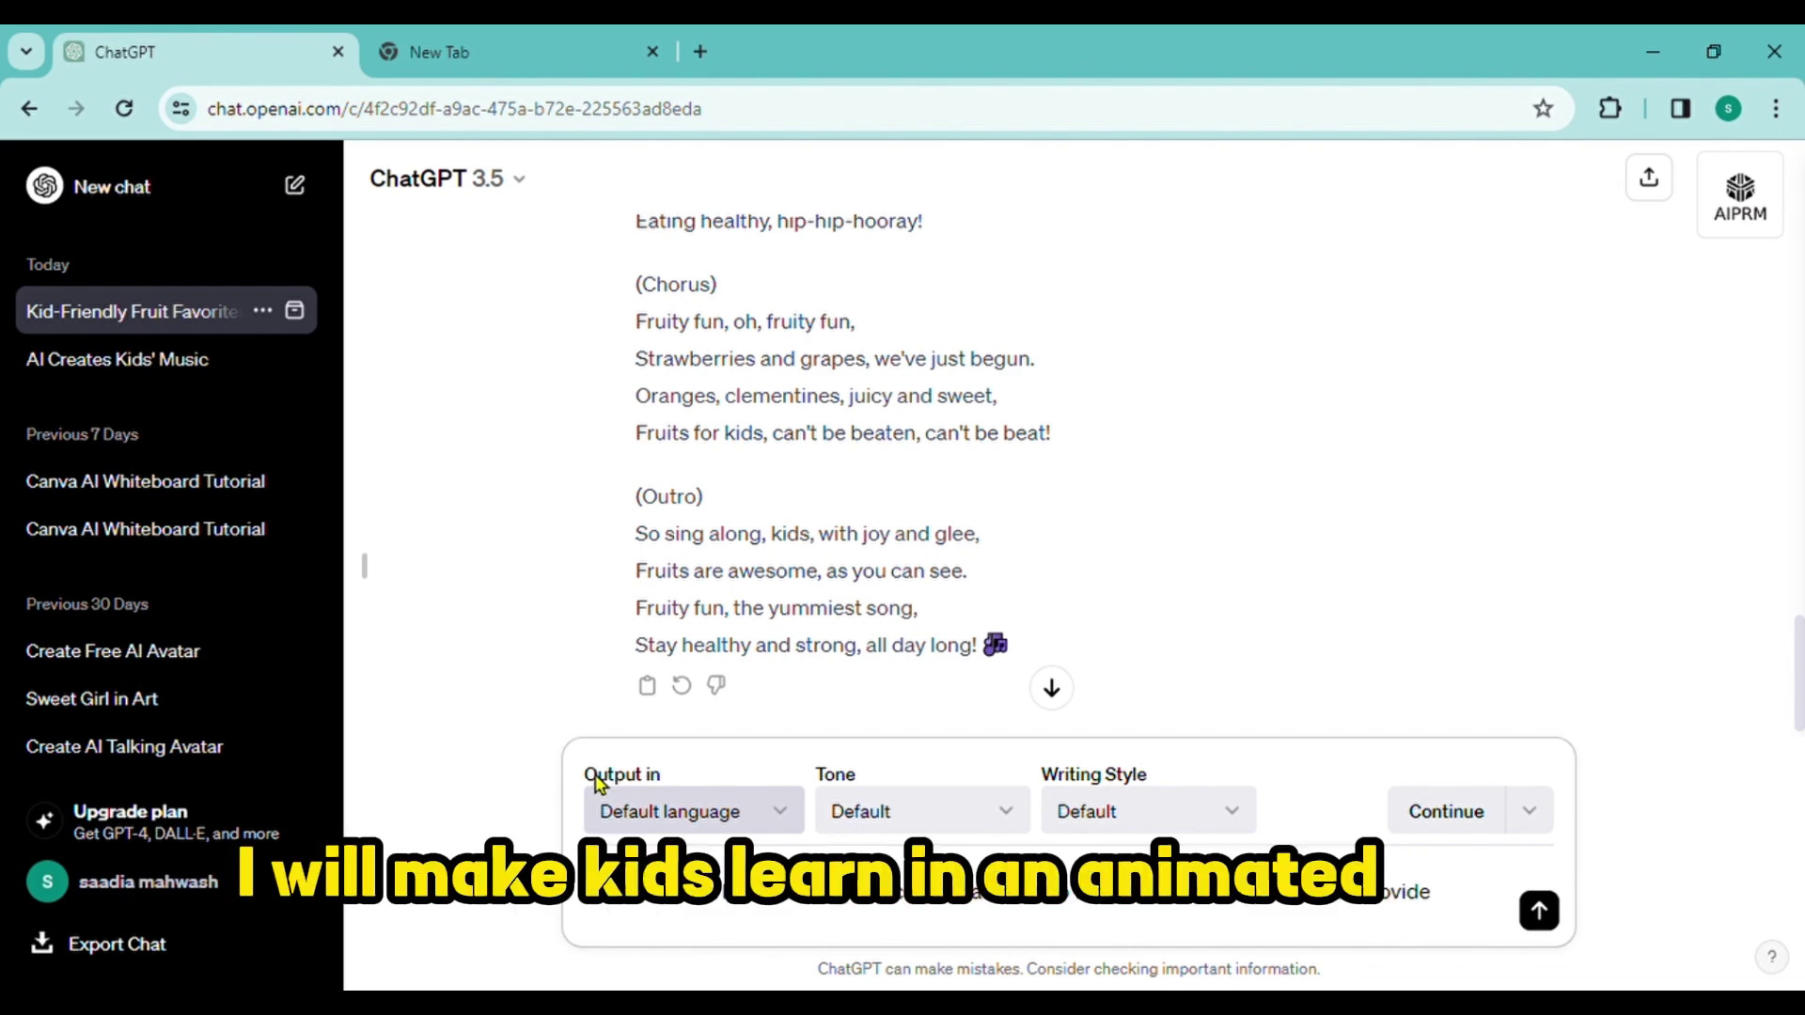
pyautogui.write(' scene by scene image prompts')
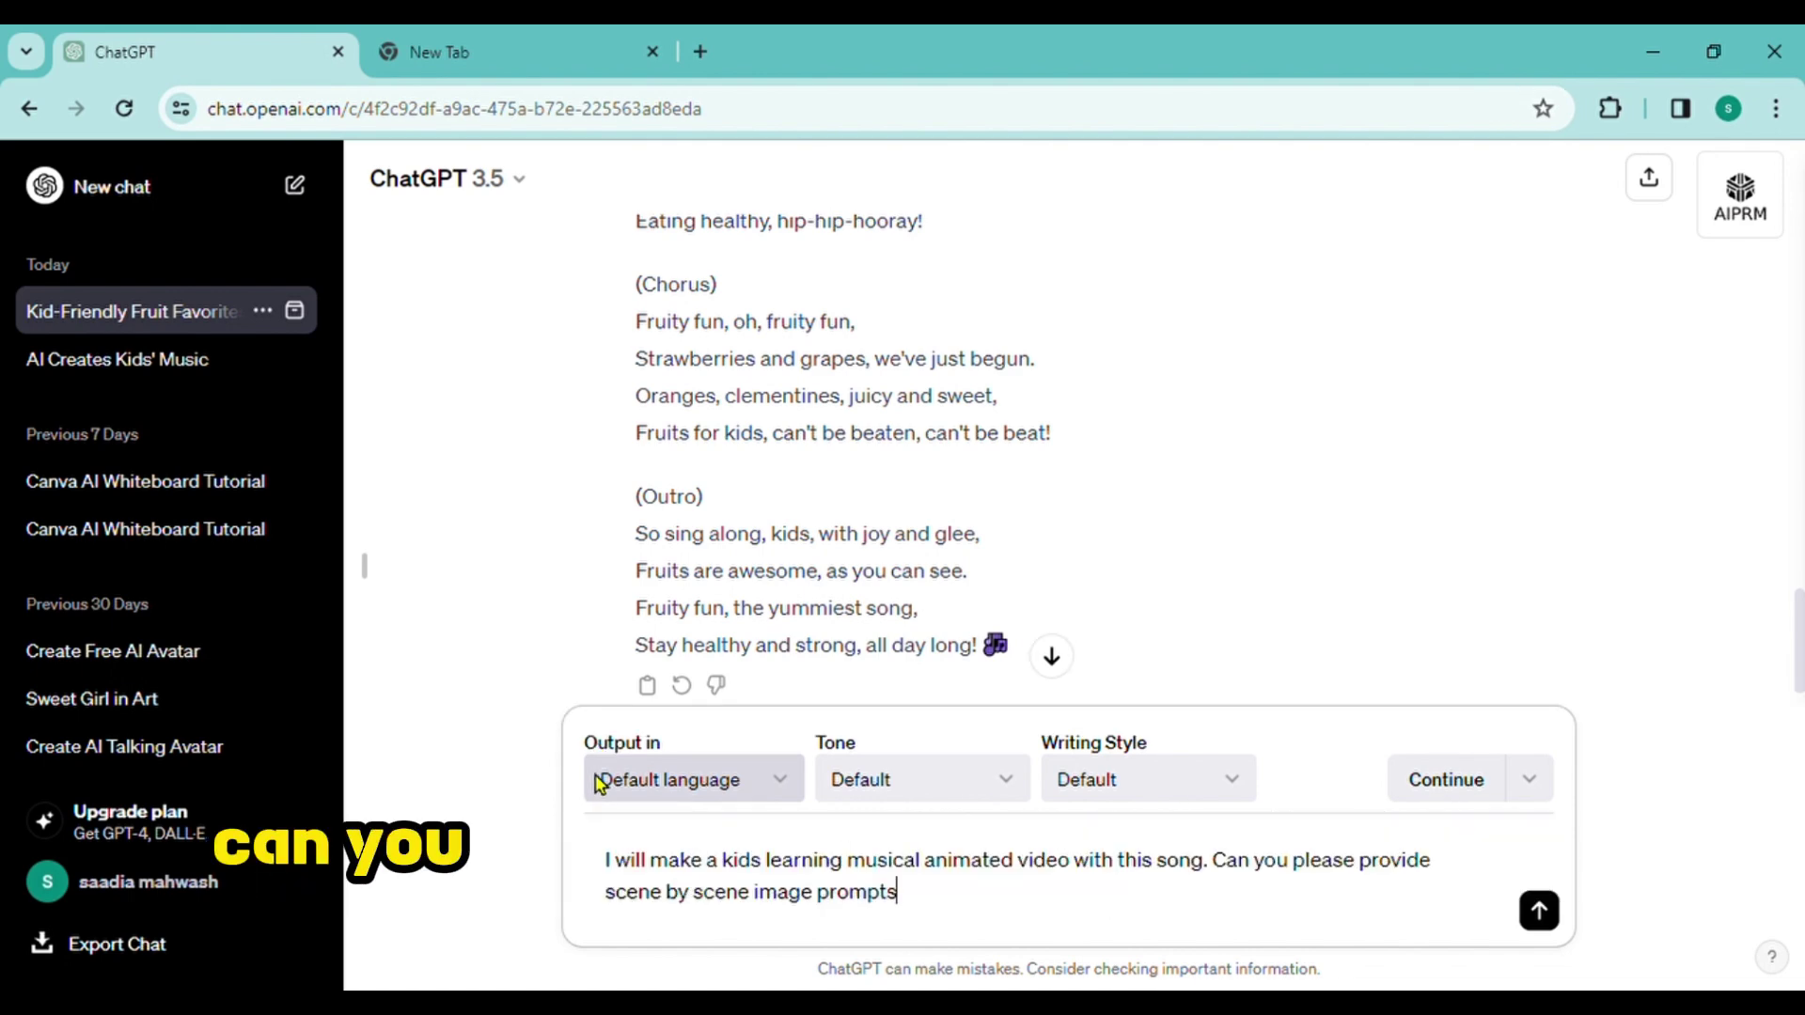
pyautogui.write(' to generate images?')
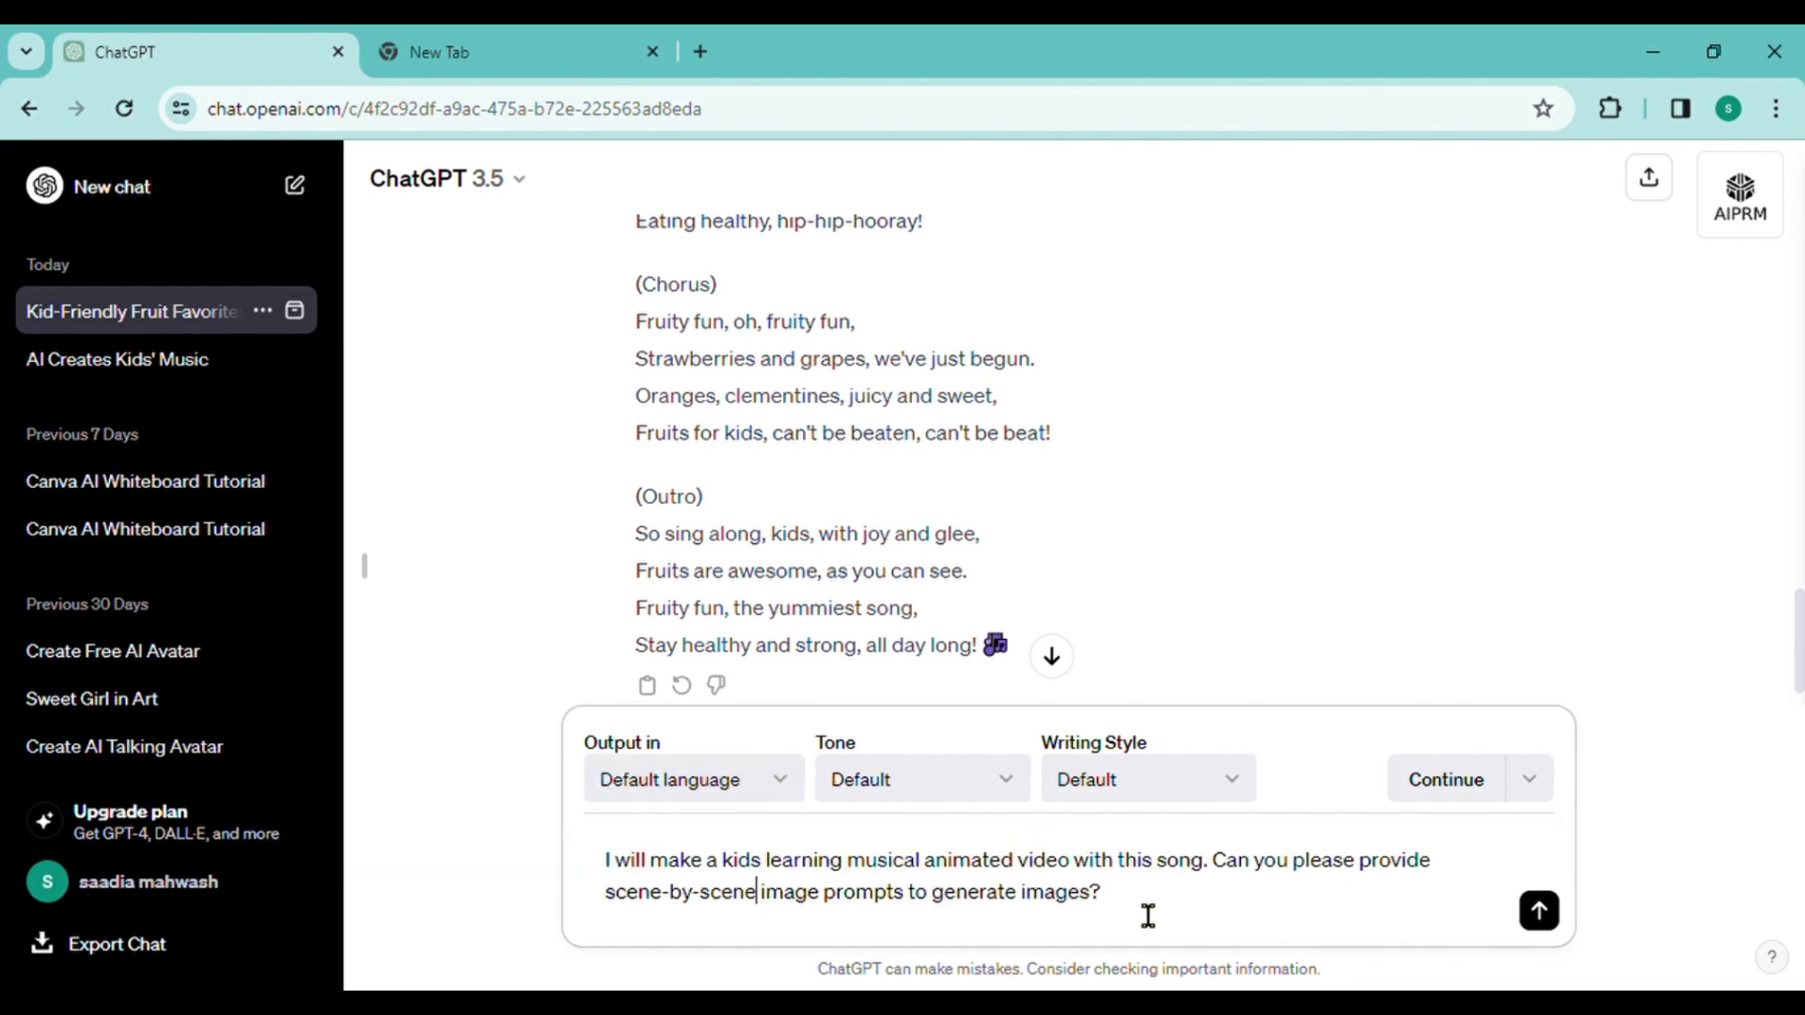
pyautogui.press('Return')
pyautogui.scroll(-5, 1034, 470)
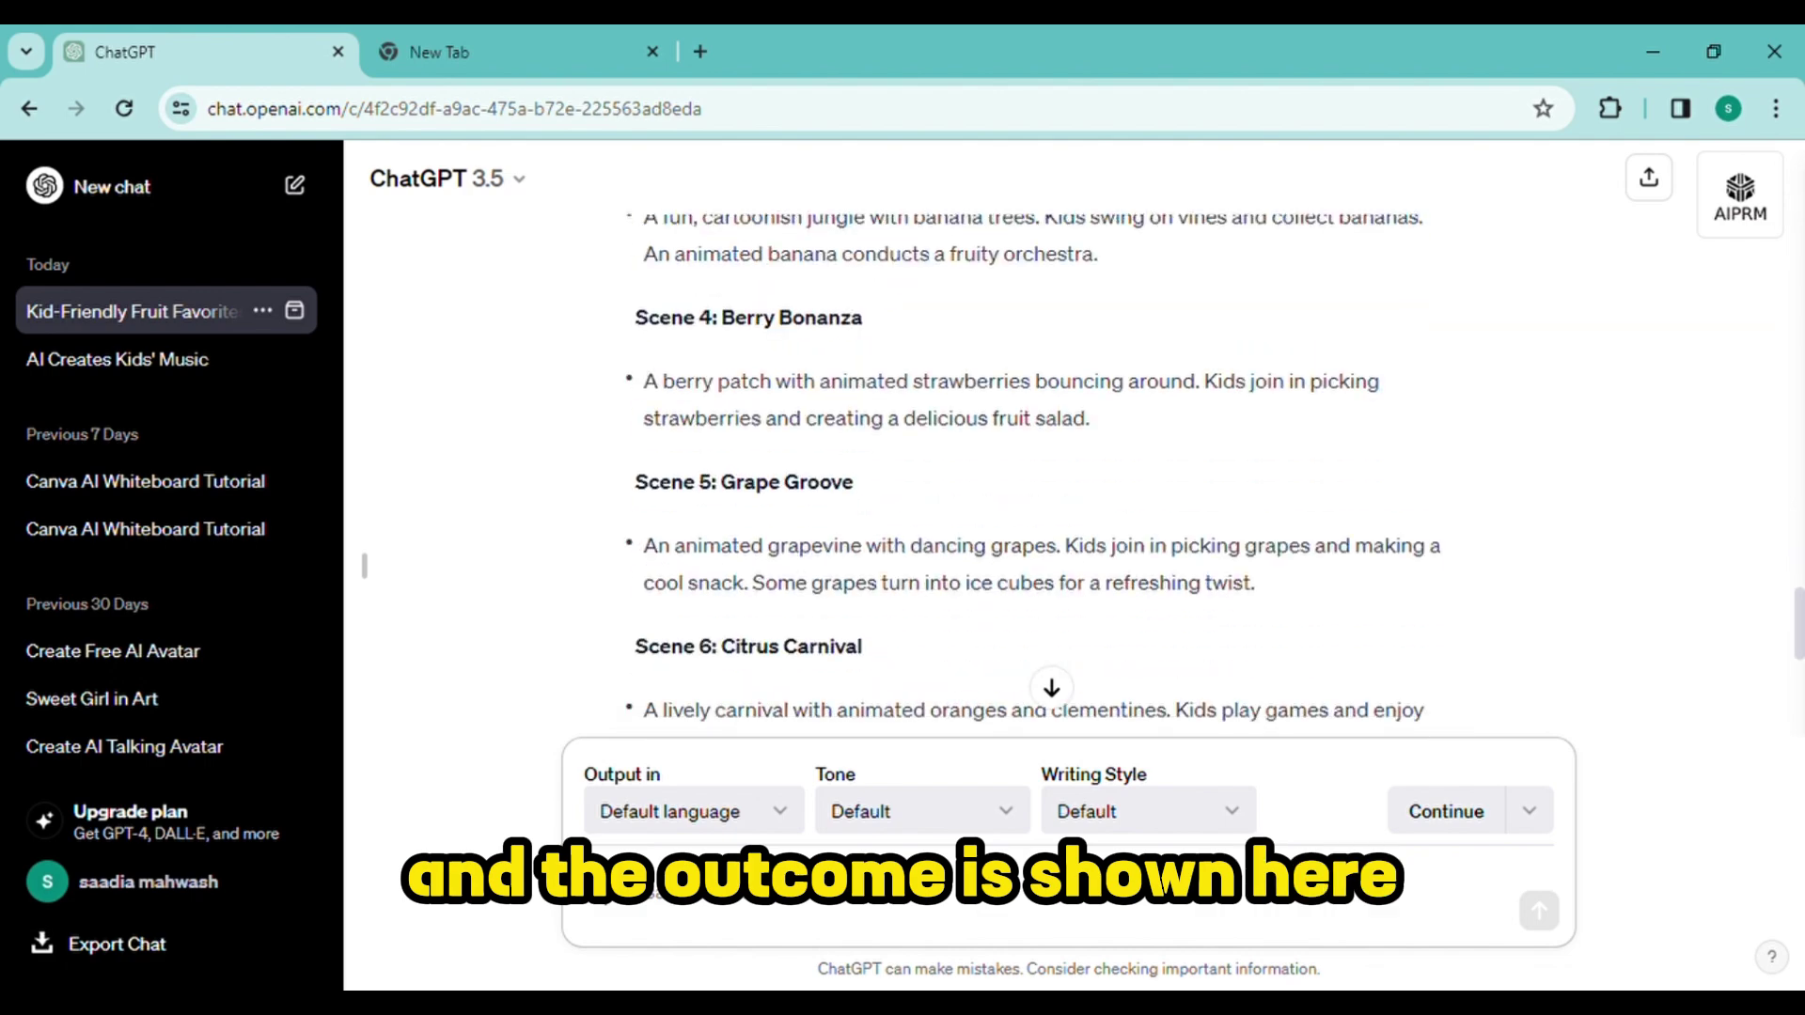
pyautogui.scroll(5, 1034, 470)
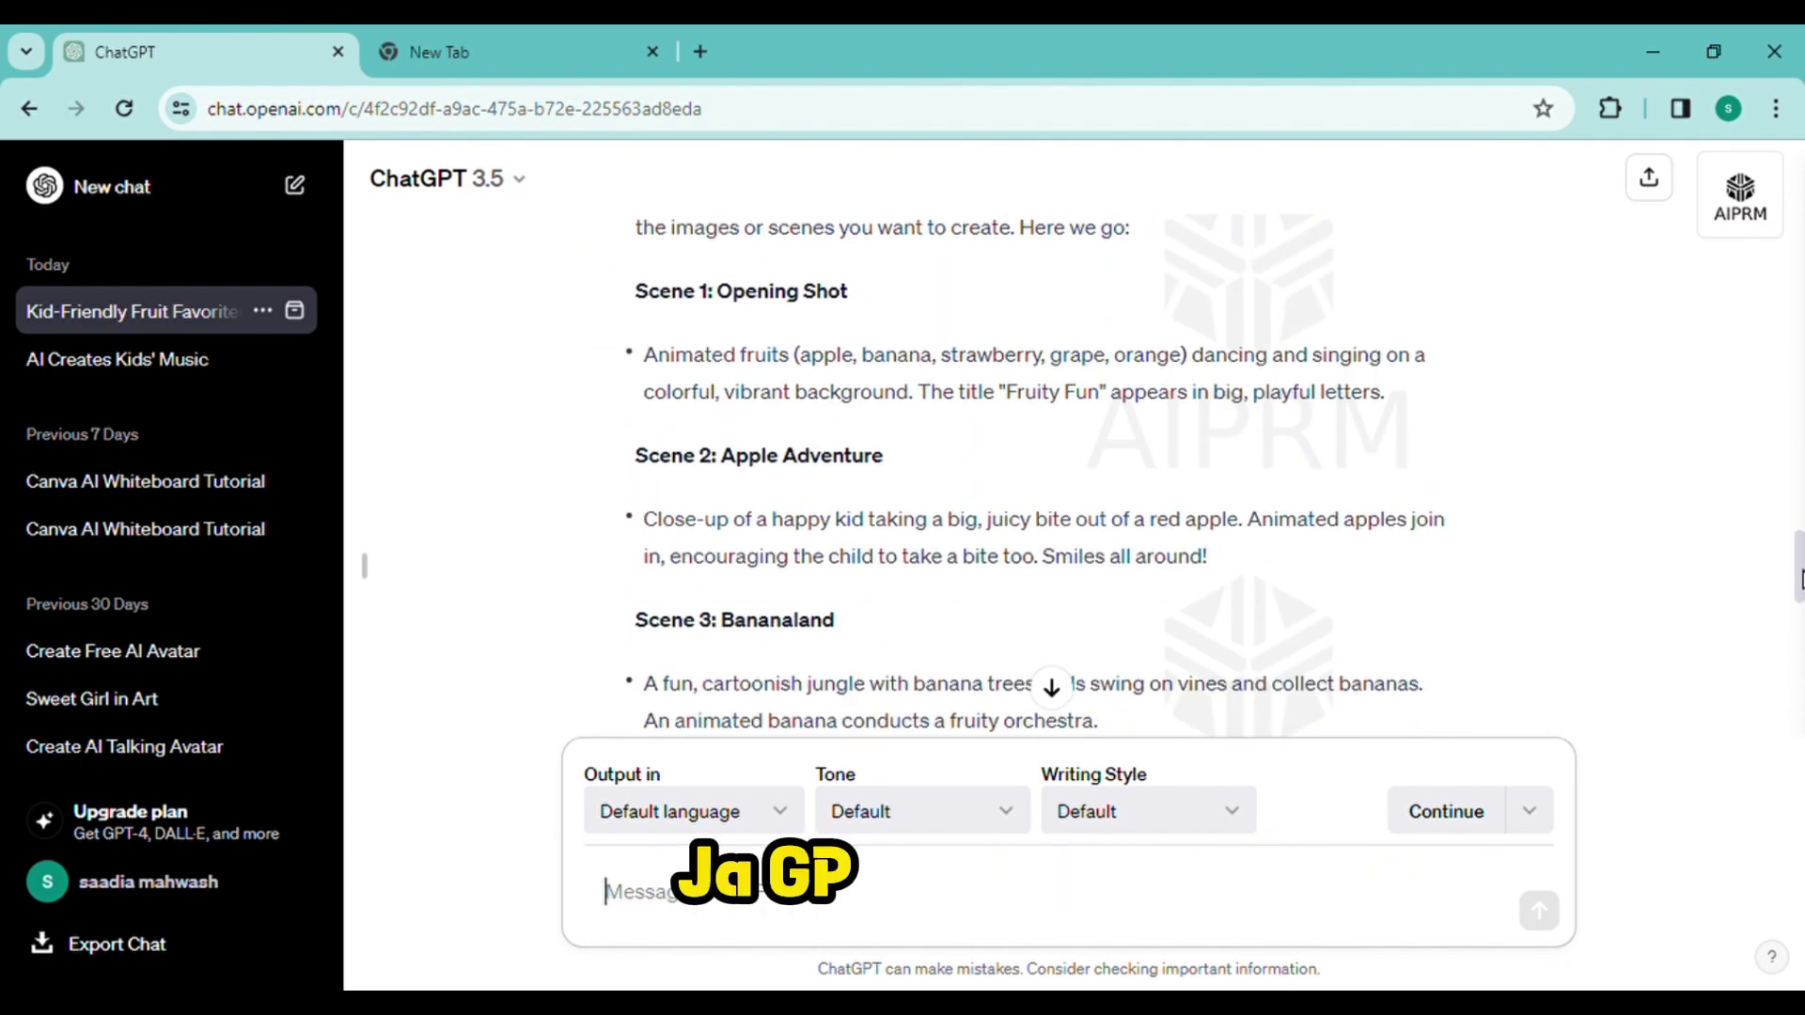
pyautogui.scroll(3, 1800, 542)
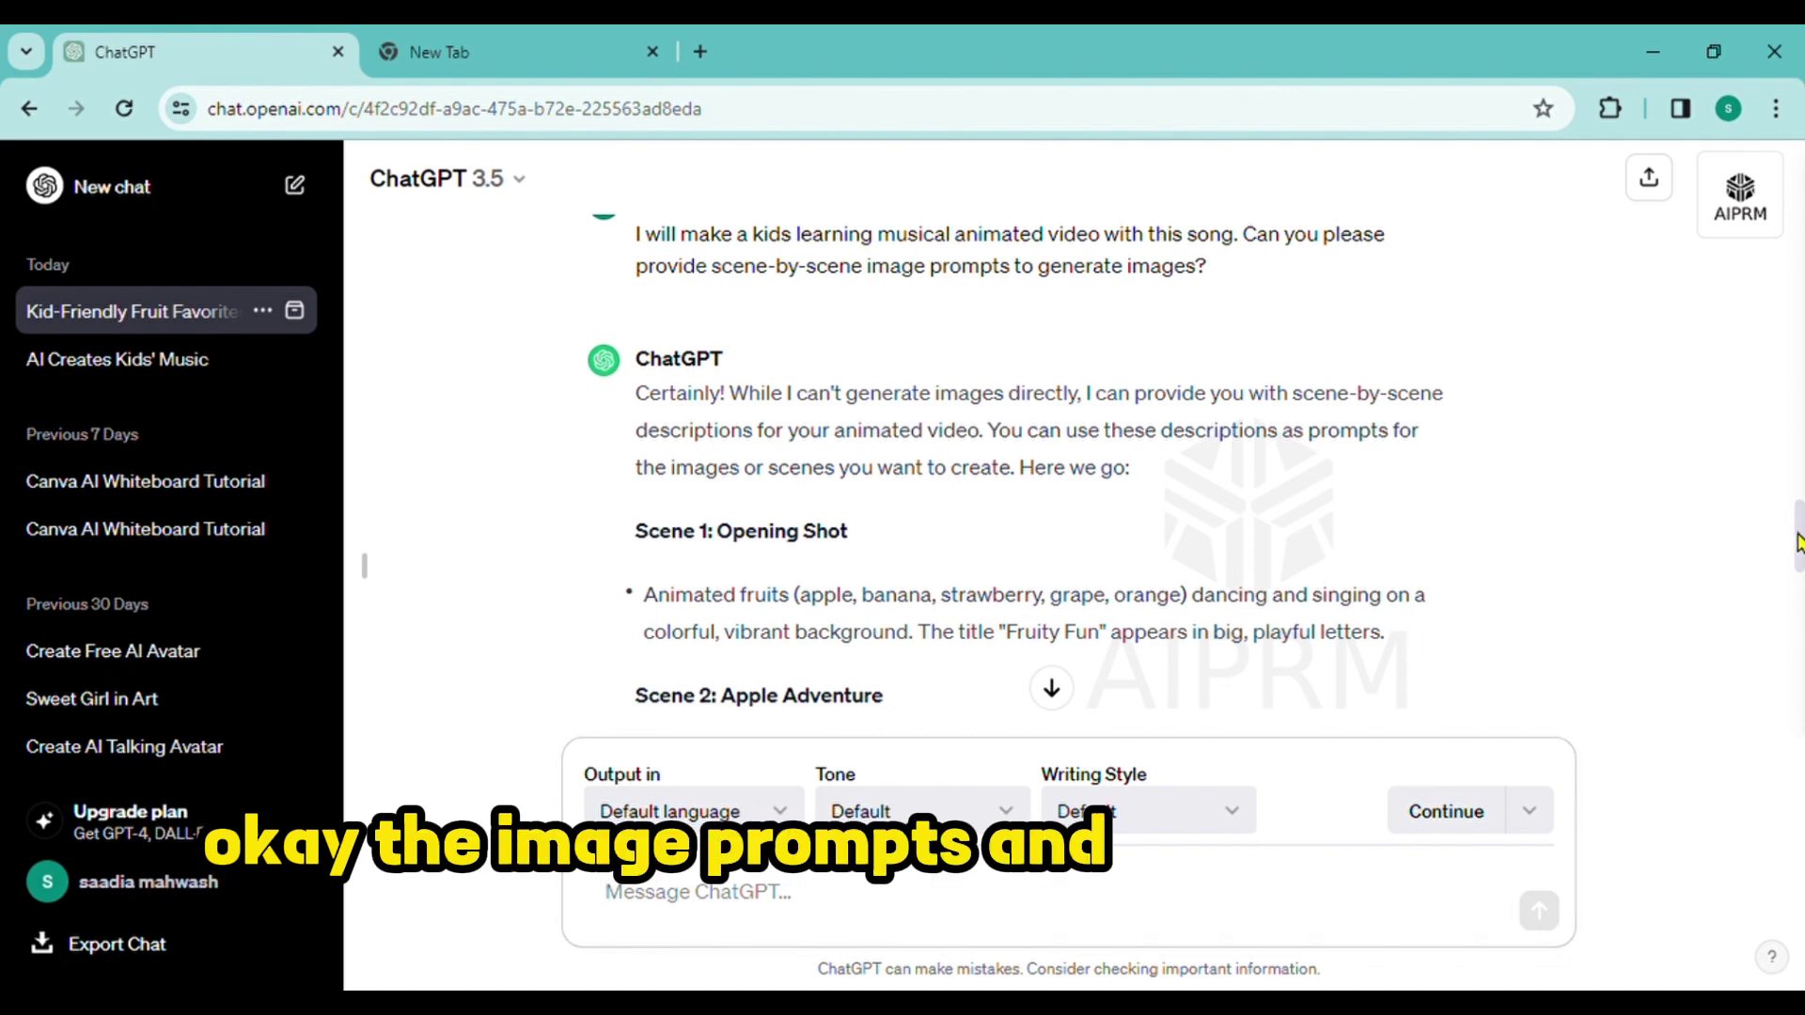
pyautogui.scroll(-6, 1798, 542)
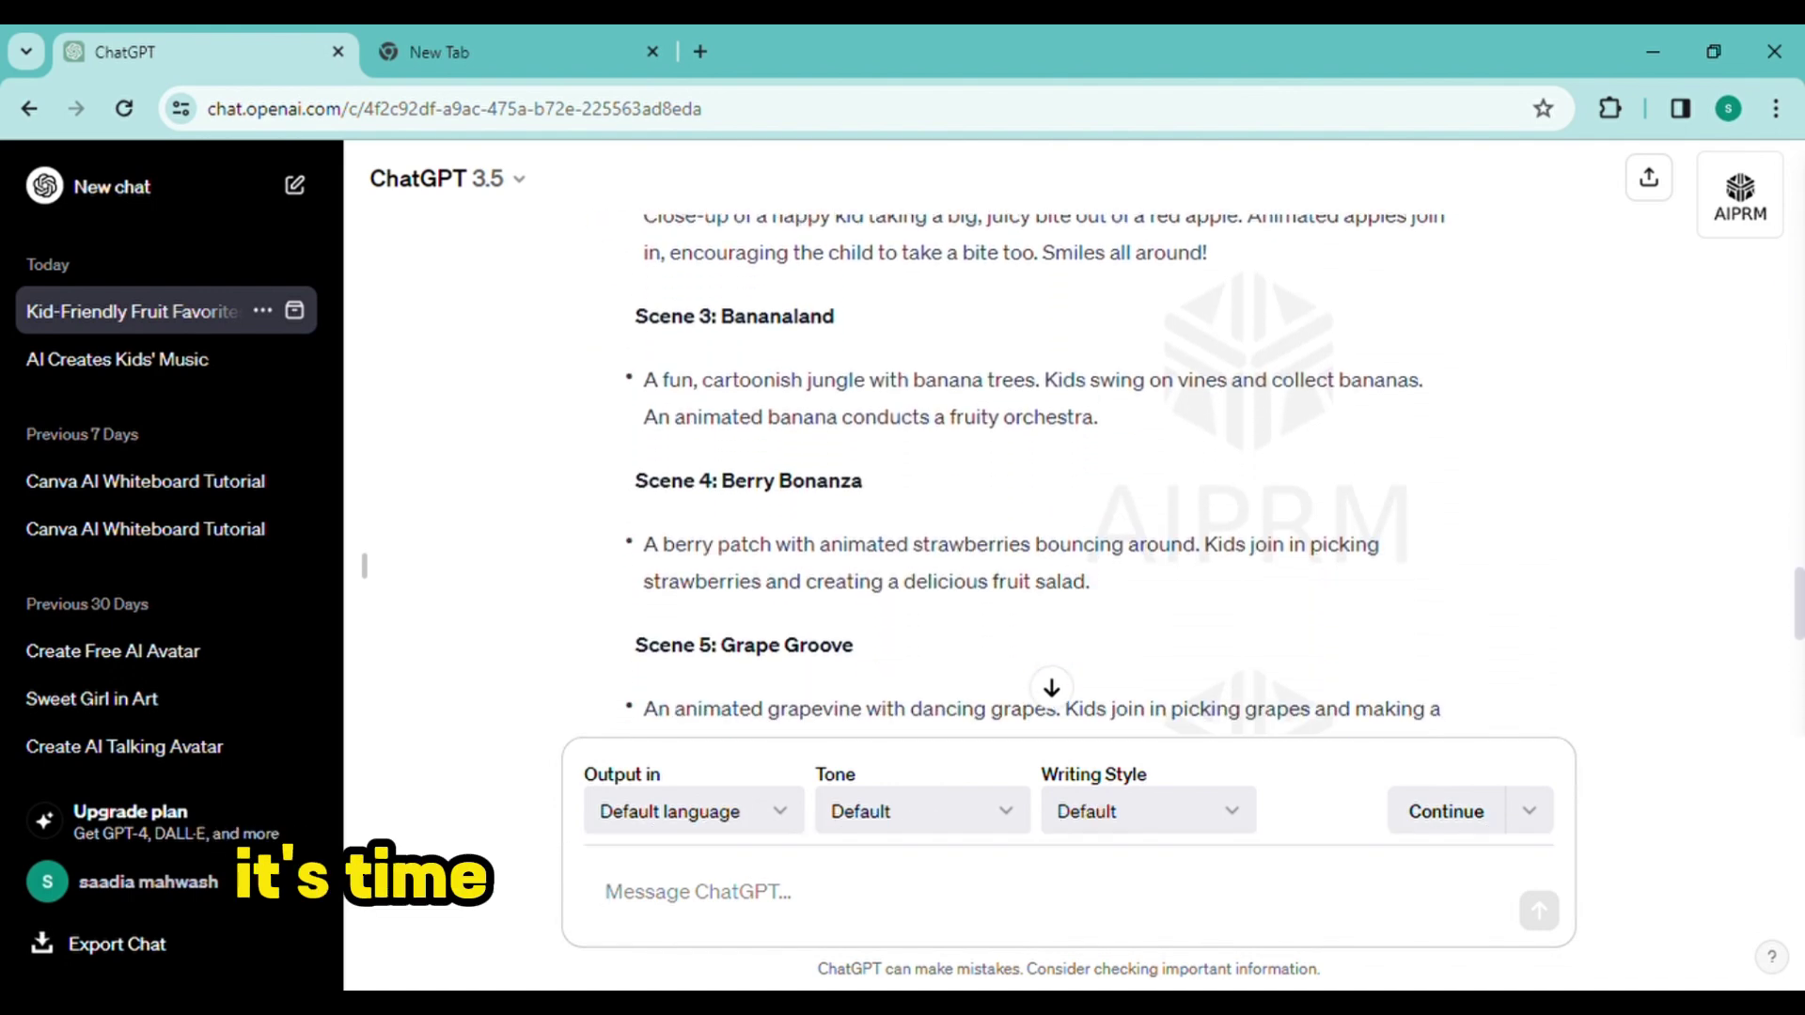
pyautogui.scroll(-15, 968, 470)
pyautogui.scroll(5, 967, 470)
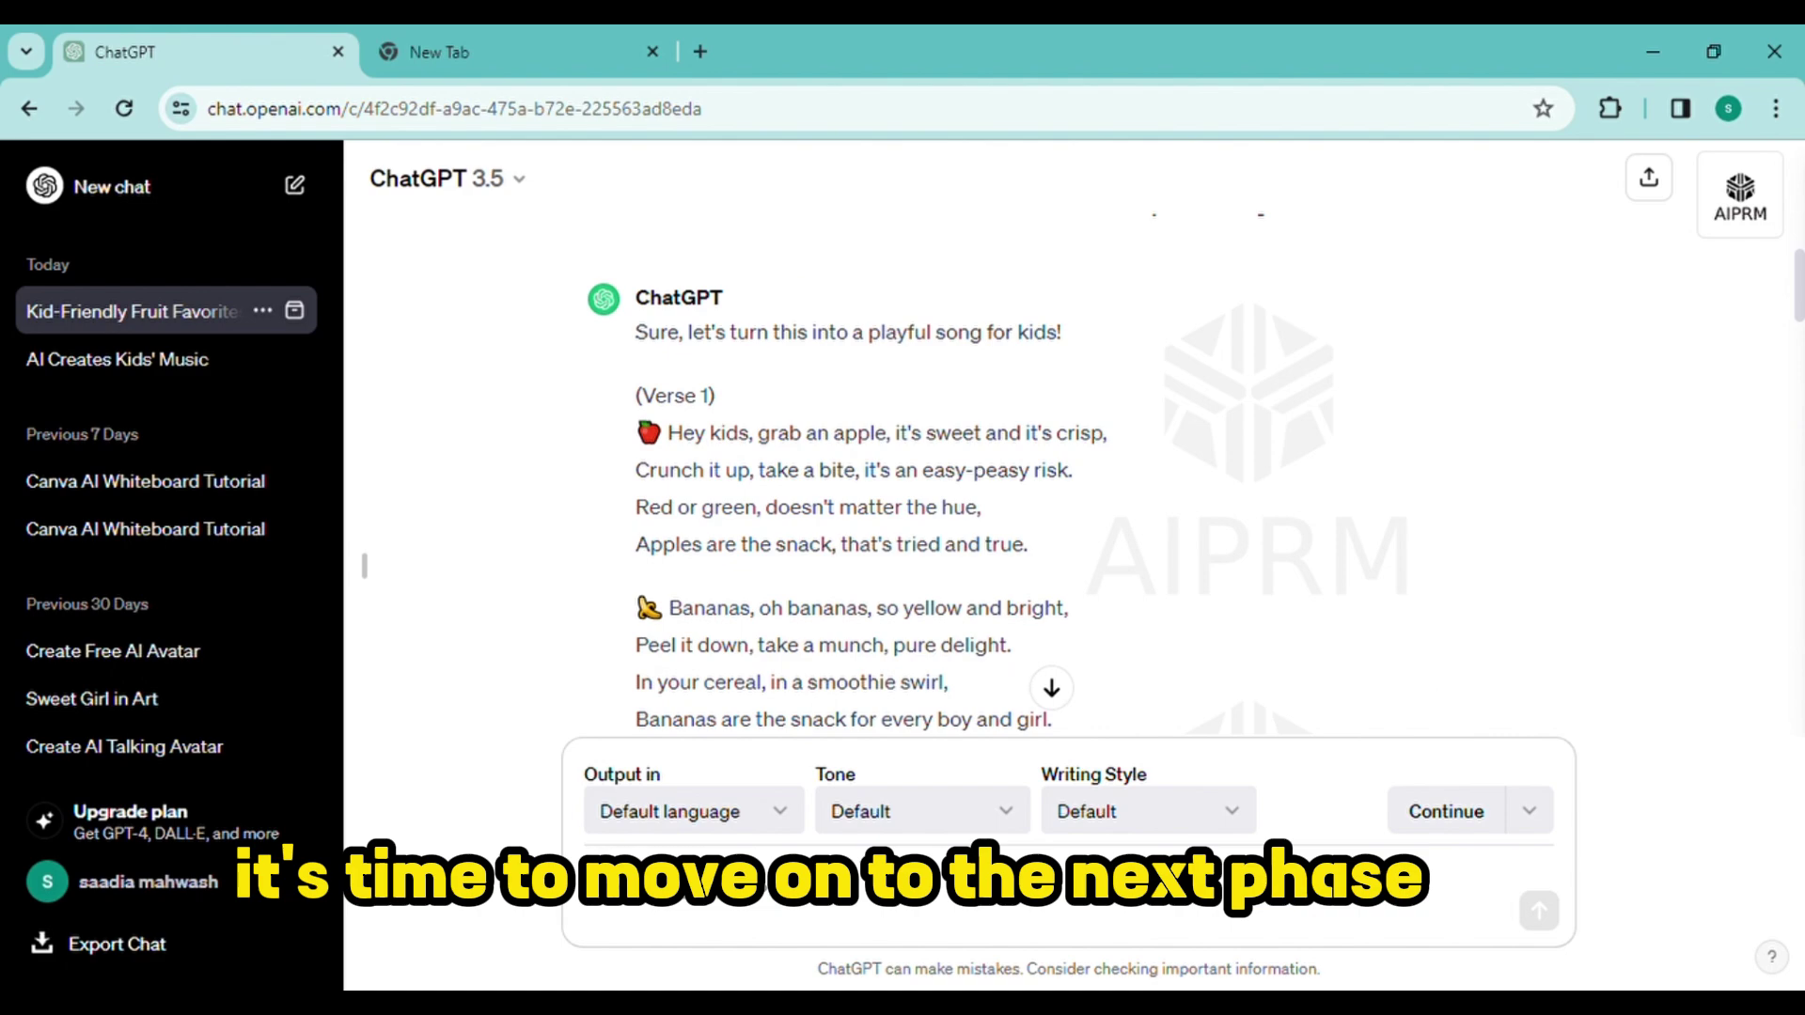
pyautogui.scroll(-6, 967, 470)
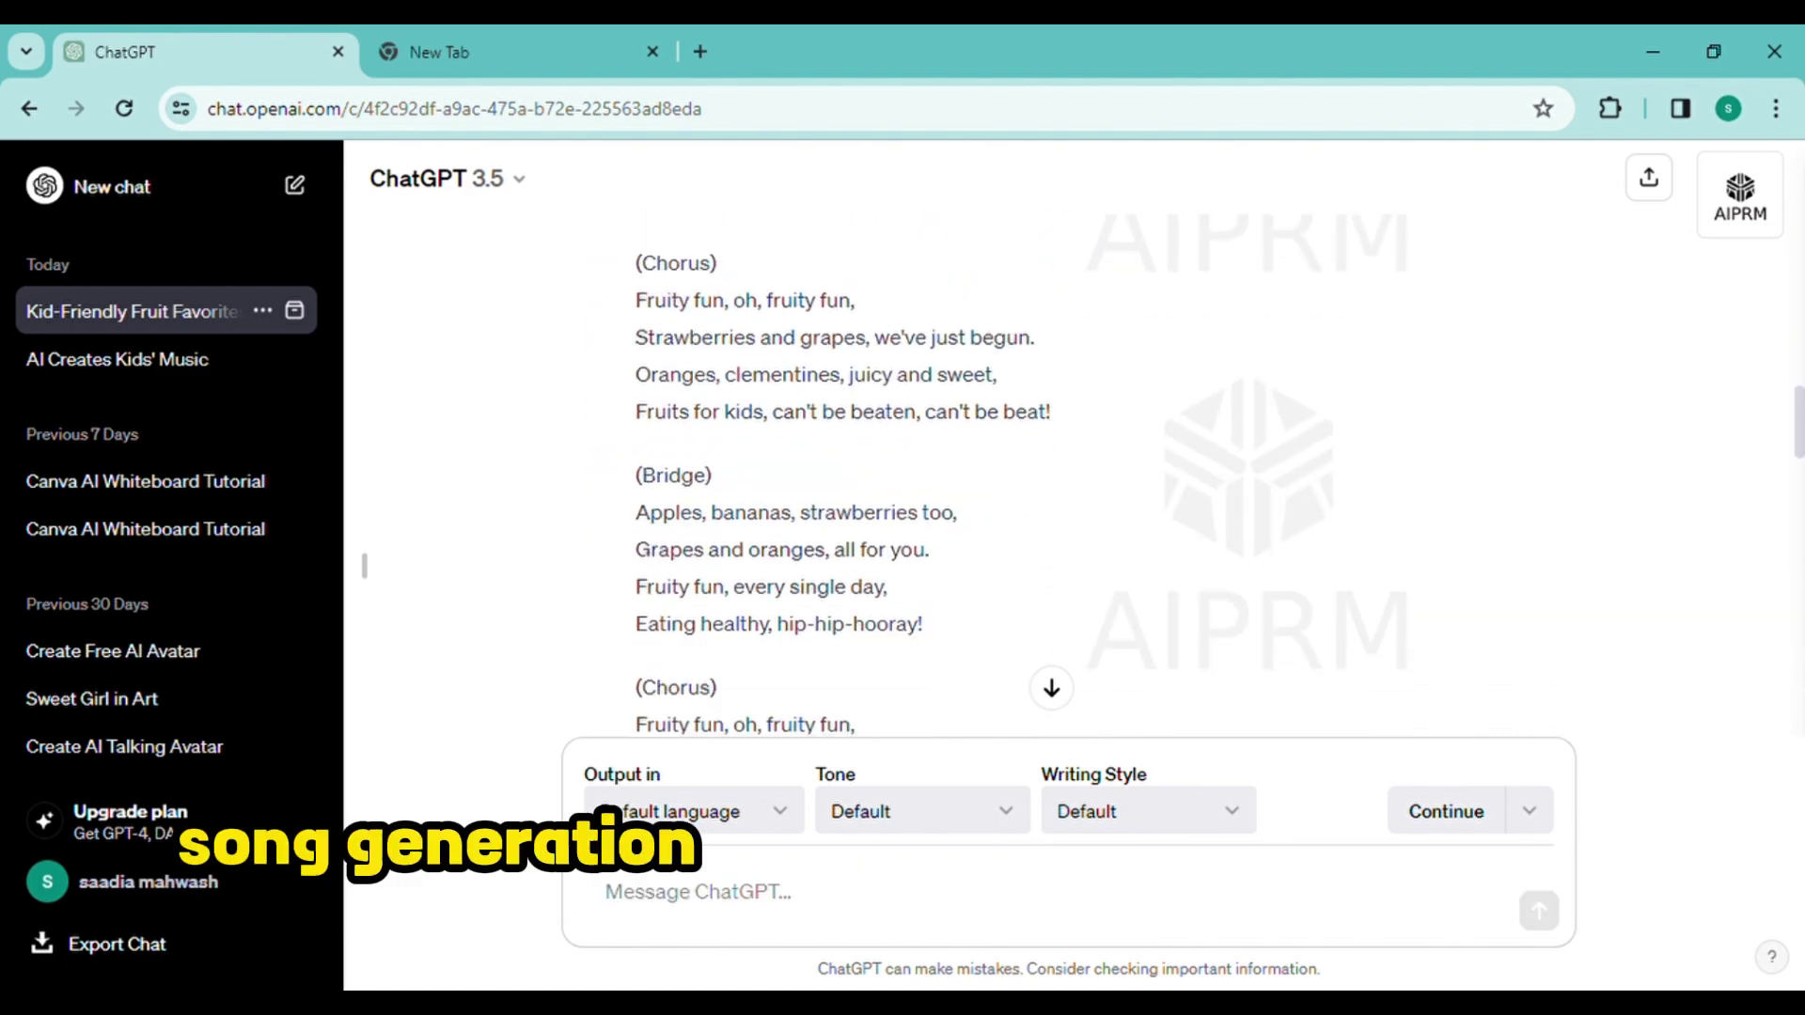
pyautogui.scroll(6, 968, 470)
pyautogui.scroll(-2, 967, 470)
# Copy the song lyrics from ChatGPT and paste them into the Untitled Google Doc
pyautogui.moveTo(633, 299); pyautogui.dragTo(983, 633)
pyautogui.hotkey('ctrl', 'c')
pyautogui.click(832, 52)
pyautogui.rightClick(564, 500)
pyautogui.click(624, 608)
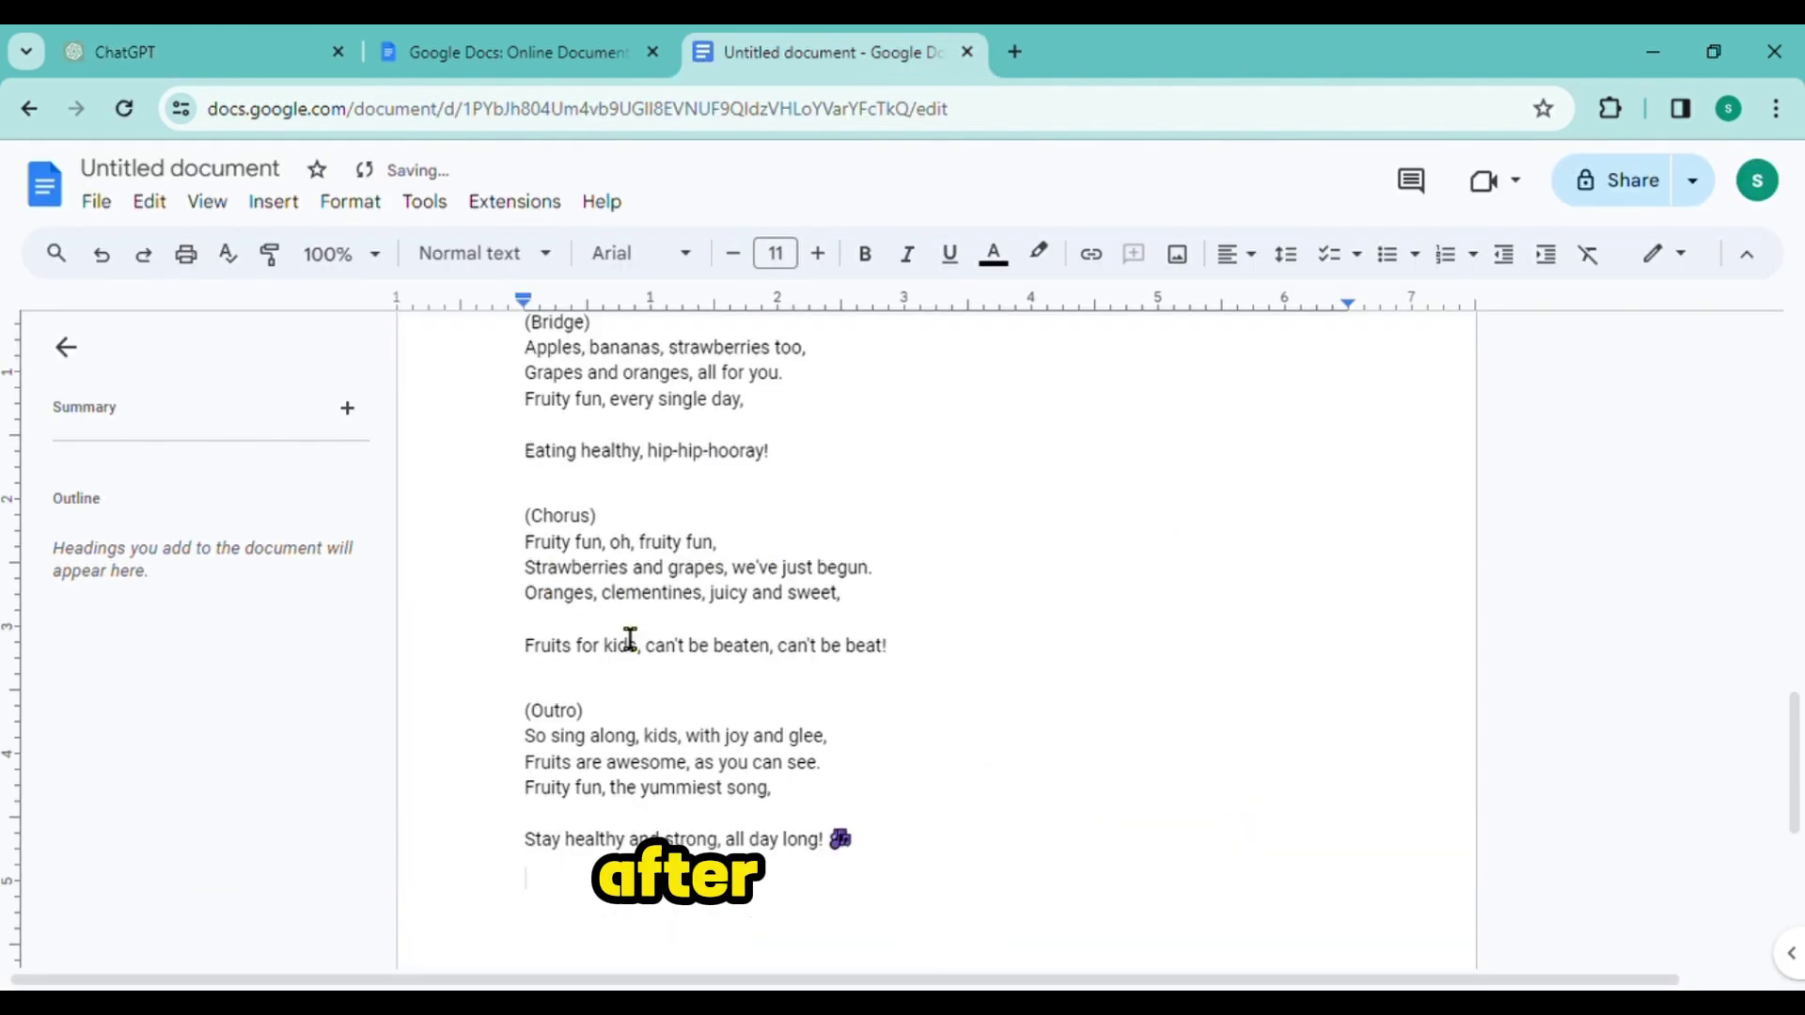
# Delete the intro line and the Verse 2, Bridge, Chorus and Outro labels from the lyrics
pyautogui.scroll(15, 630, 638)
pyautogui.moveTo(524, 495); pyautogui.dragTo(544, 536)
pyautogui.press('BackSpace')
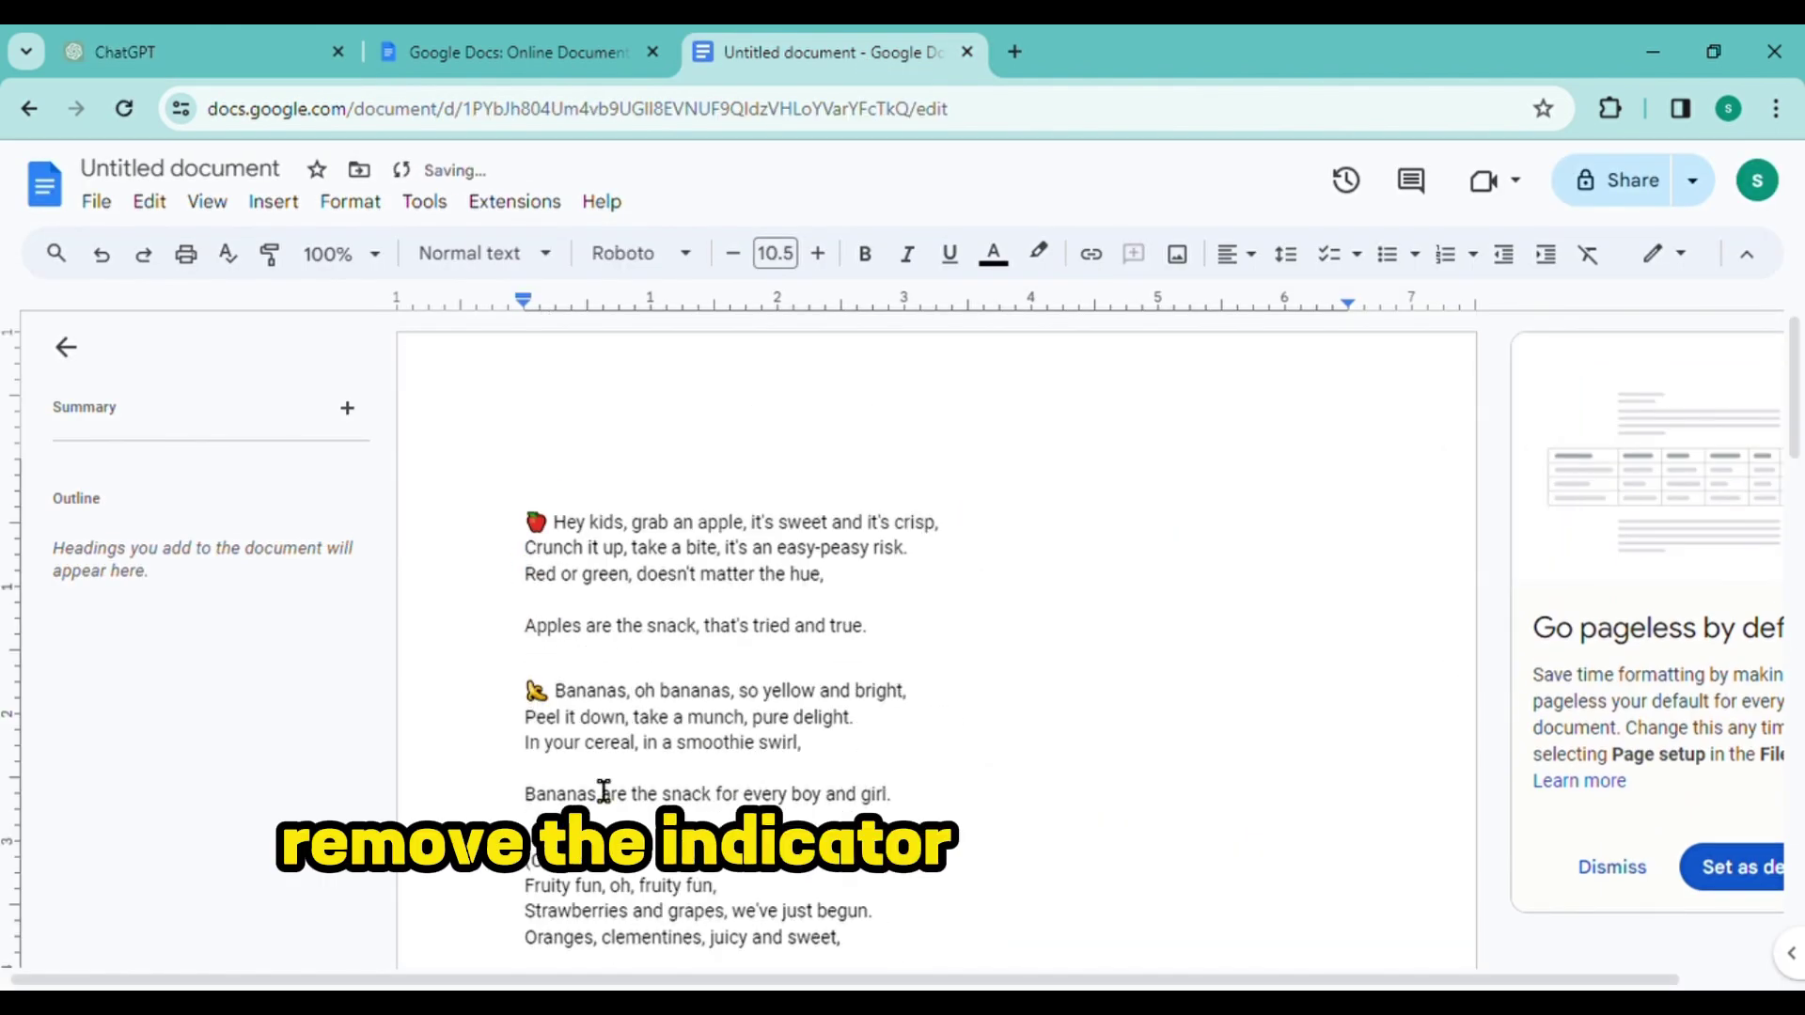
pyautogui.scroll(-5, 603, 792)
pyautogui.moveTo(524, 472); pyautogui.dragTo(604, 472)
pyautogui.press('BackSpace')
pyautogui.scroll(-5, 887, 452)
pyautogui.moveTo(523, 527); pyautogui.dragTo(592, 527)
pyautogui.press('BackSpace')
pyautogui.moveTo(524, 724); pyautogui.dragTo(636, 725)
pyautogui.press('BackSpace')
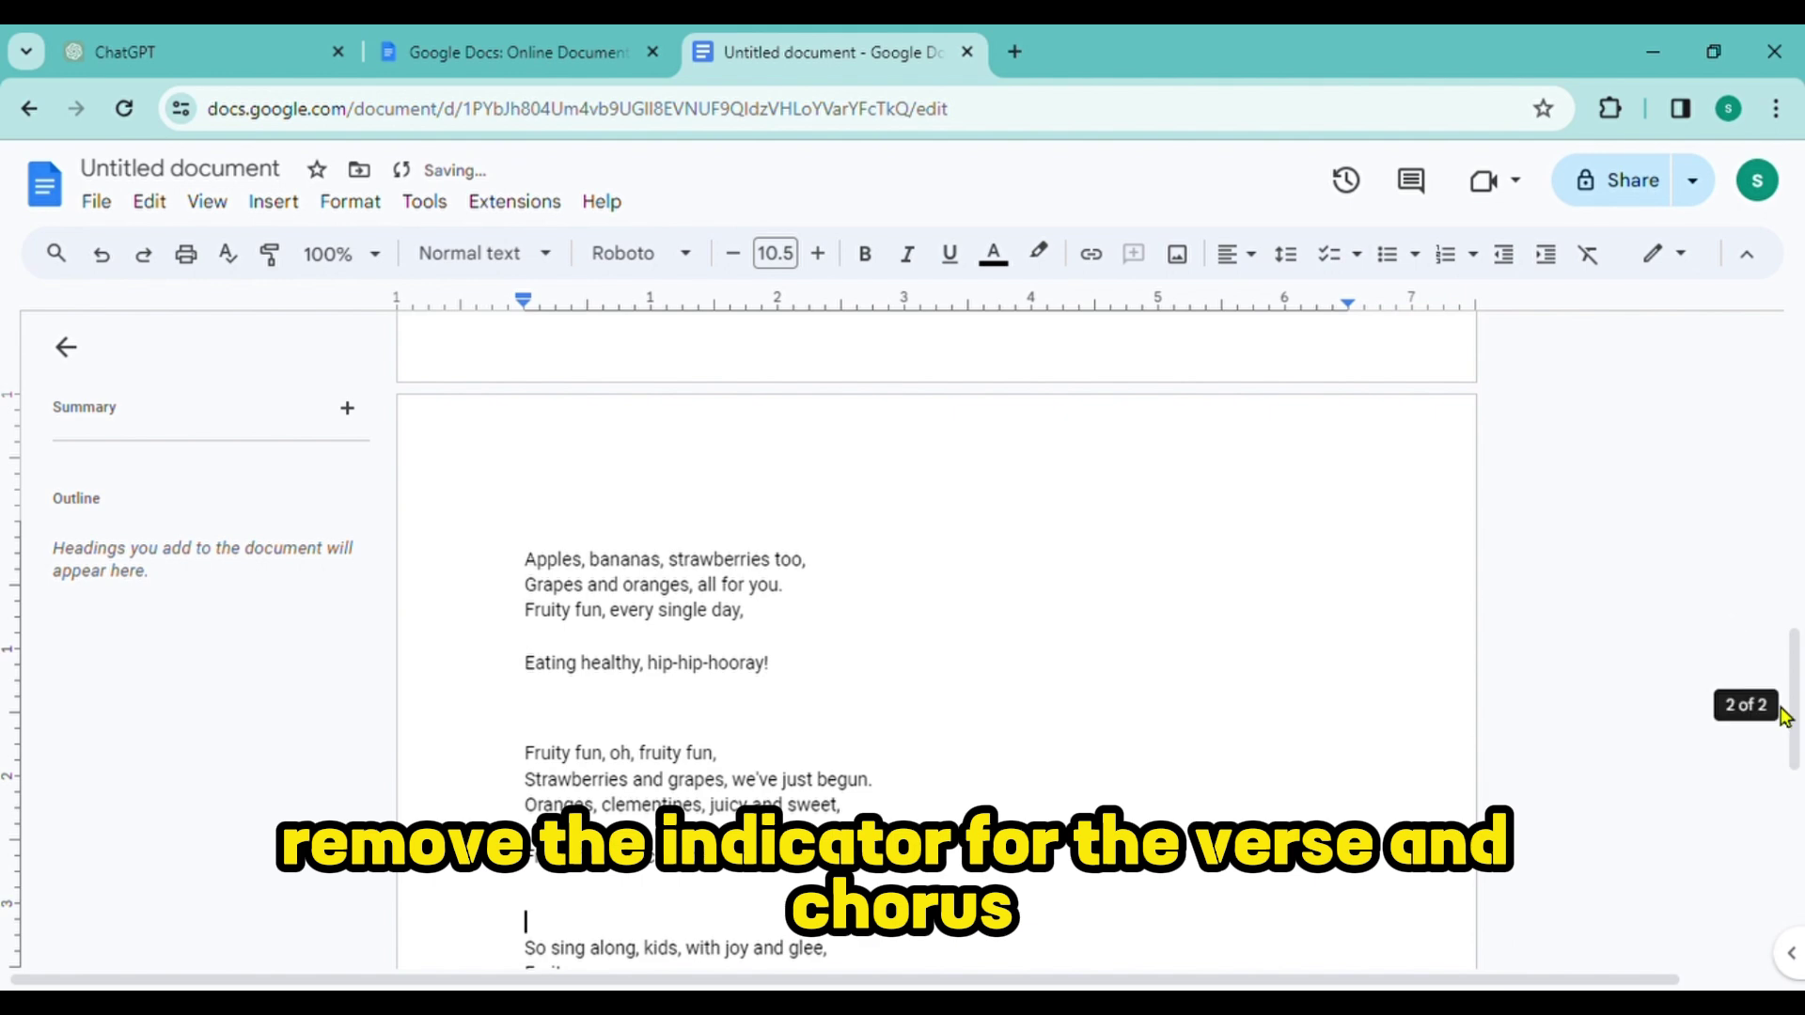
pyautogui.moveTo(1785, 714); pyautogui.dragTo(1781, 400)
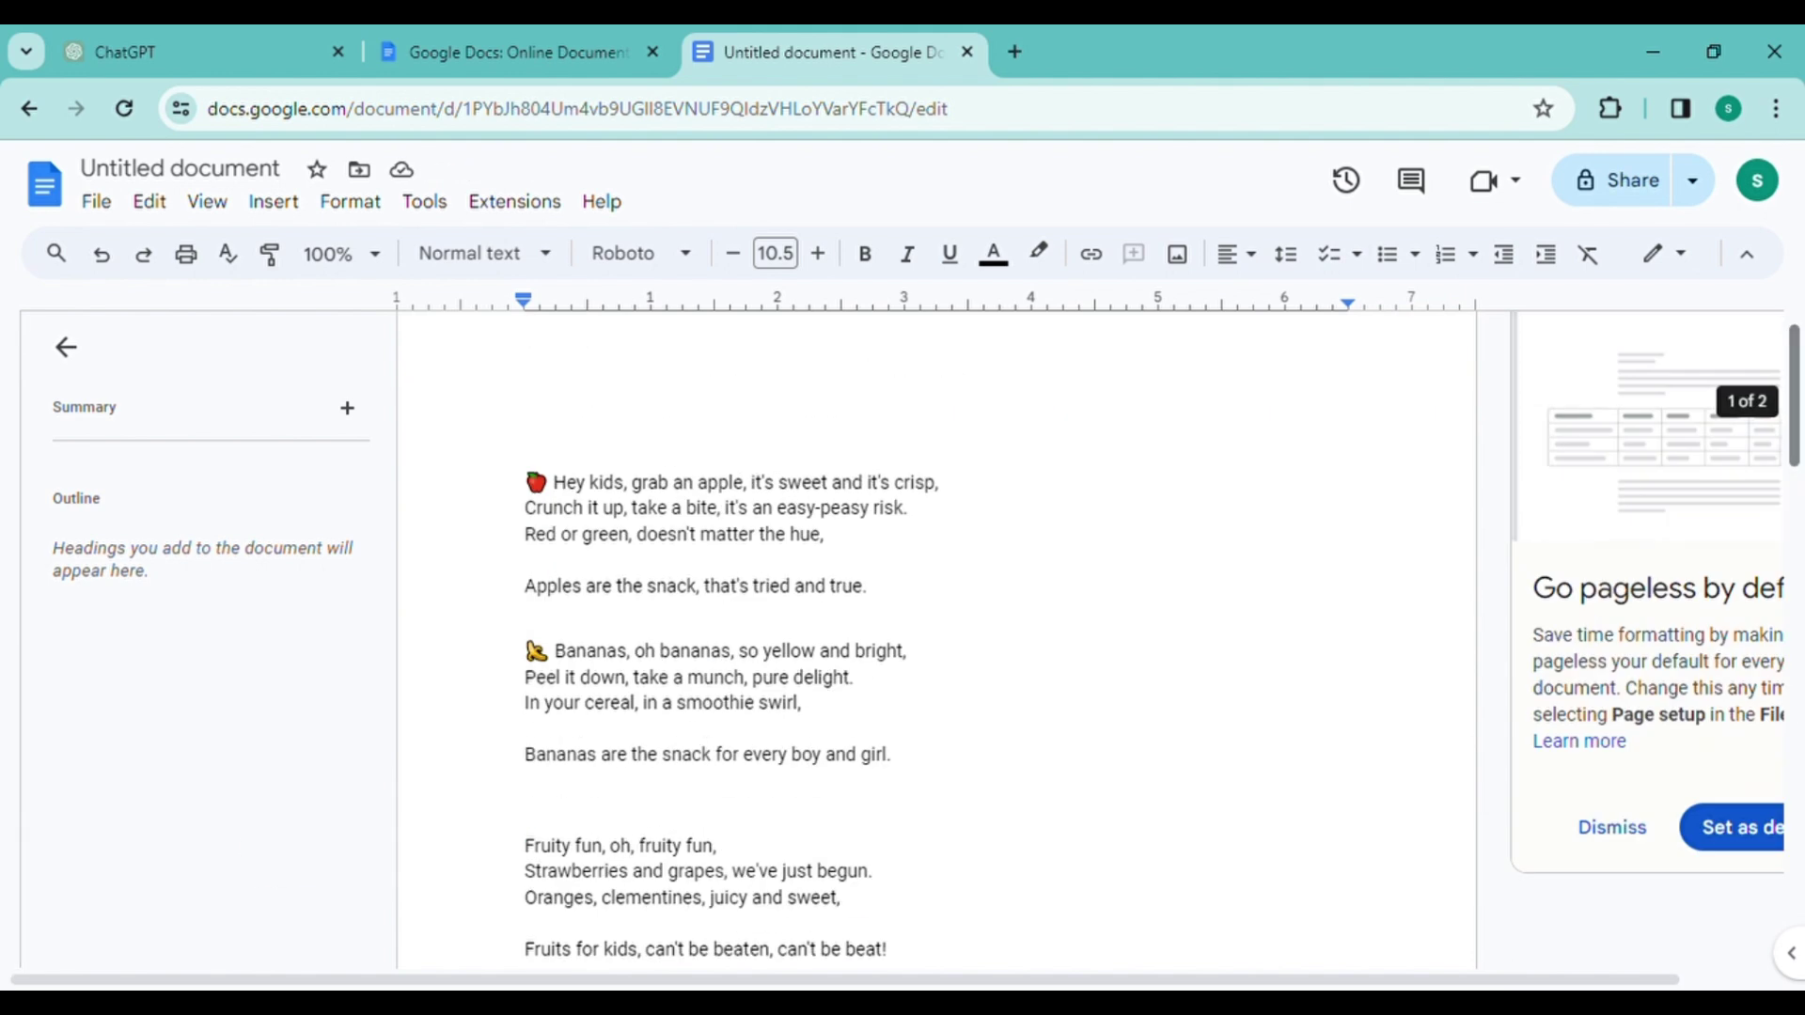
pyautogui.click(1016, 55)
# Search Google for 'suno ai', open suno.ai and launch its song-making app
pyautogui.click(662, 592)
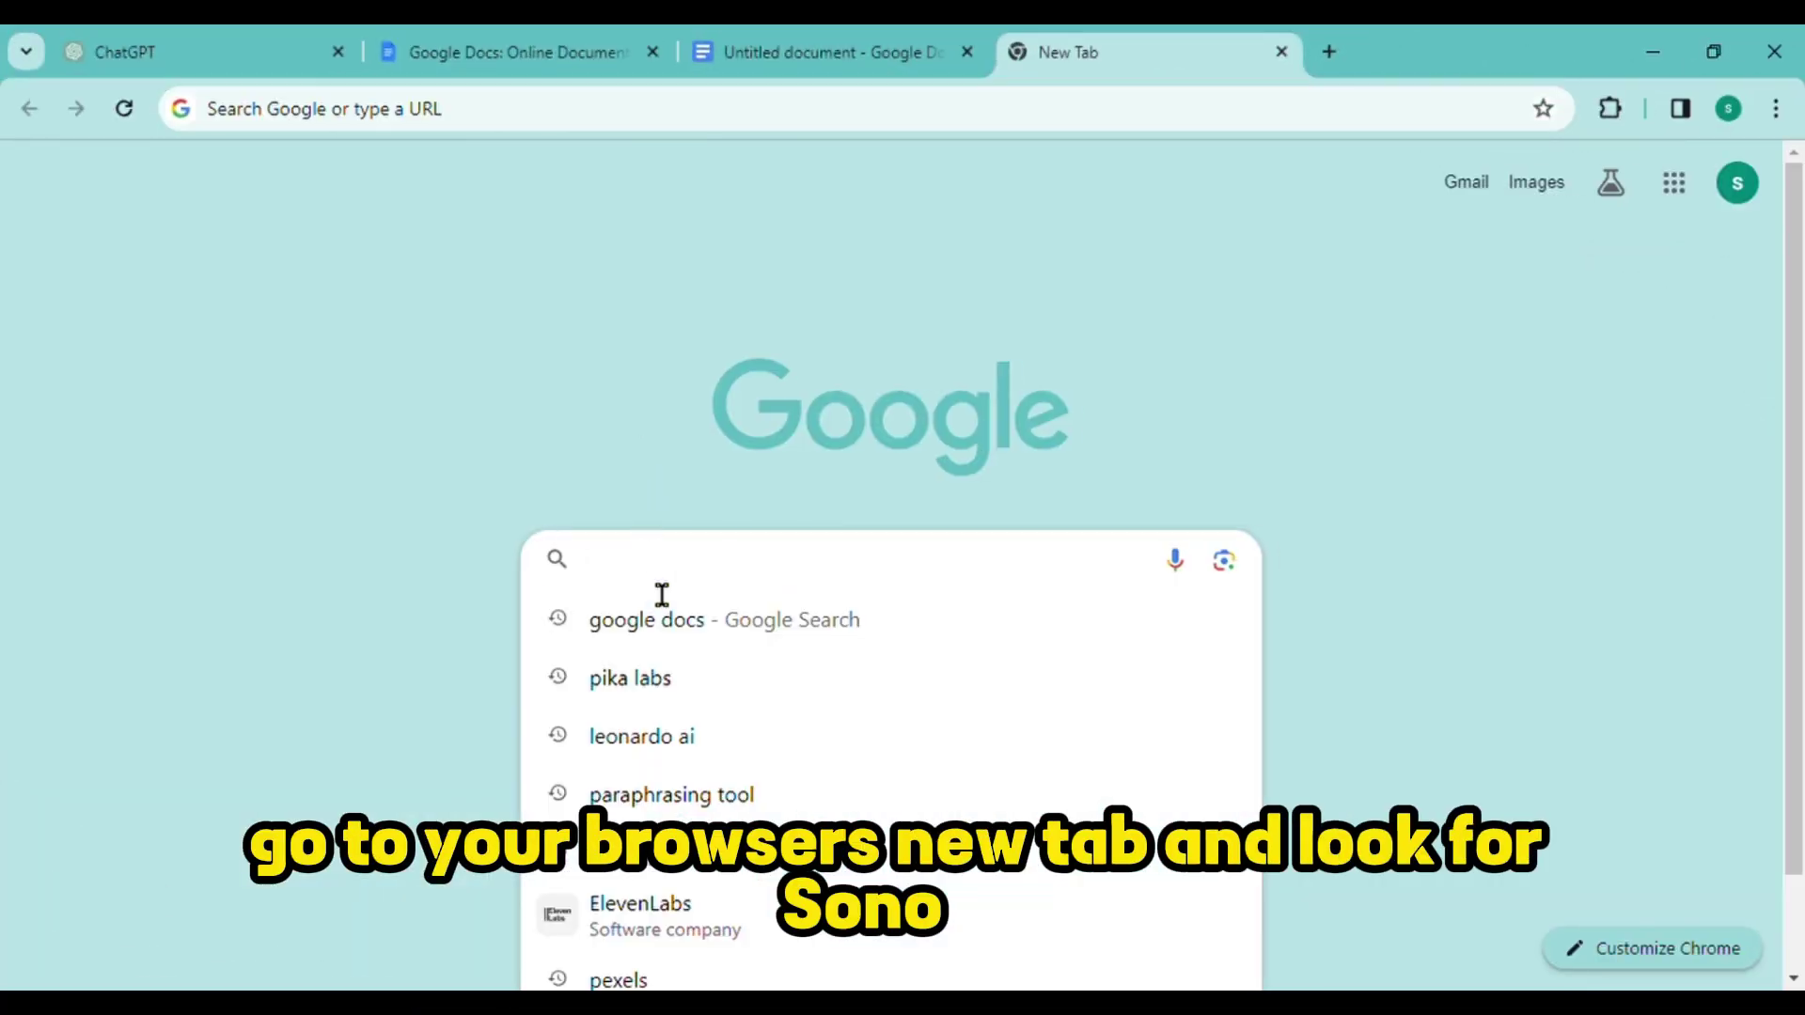
pyautogui.write('suno ai')
pyautogui.press('Return')
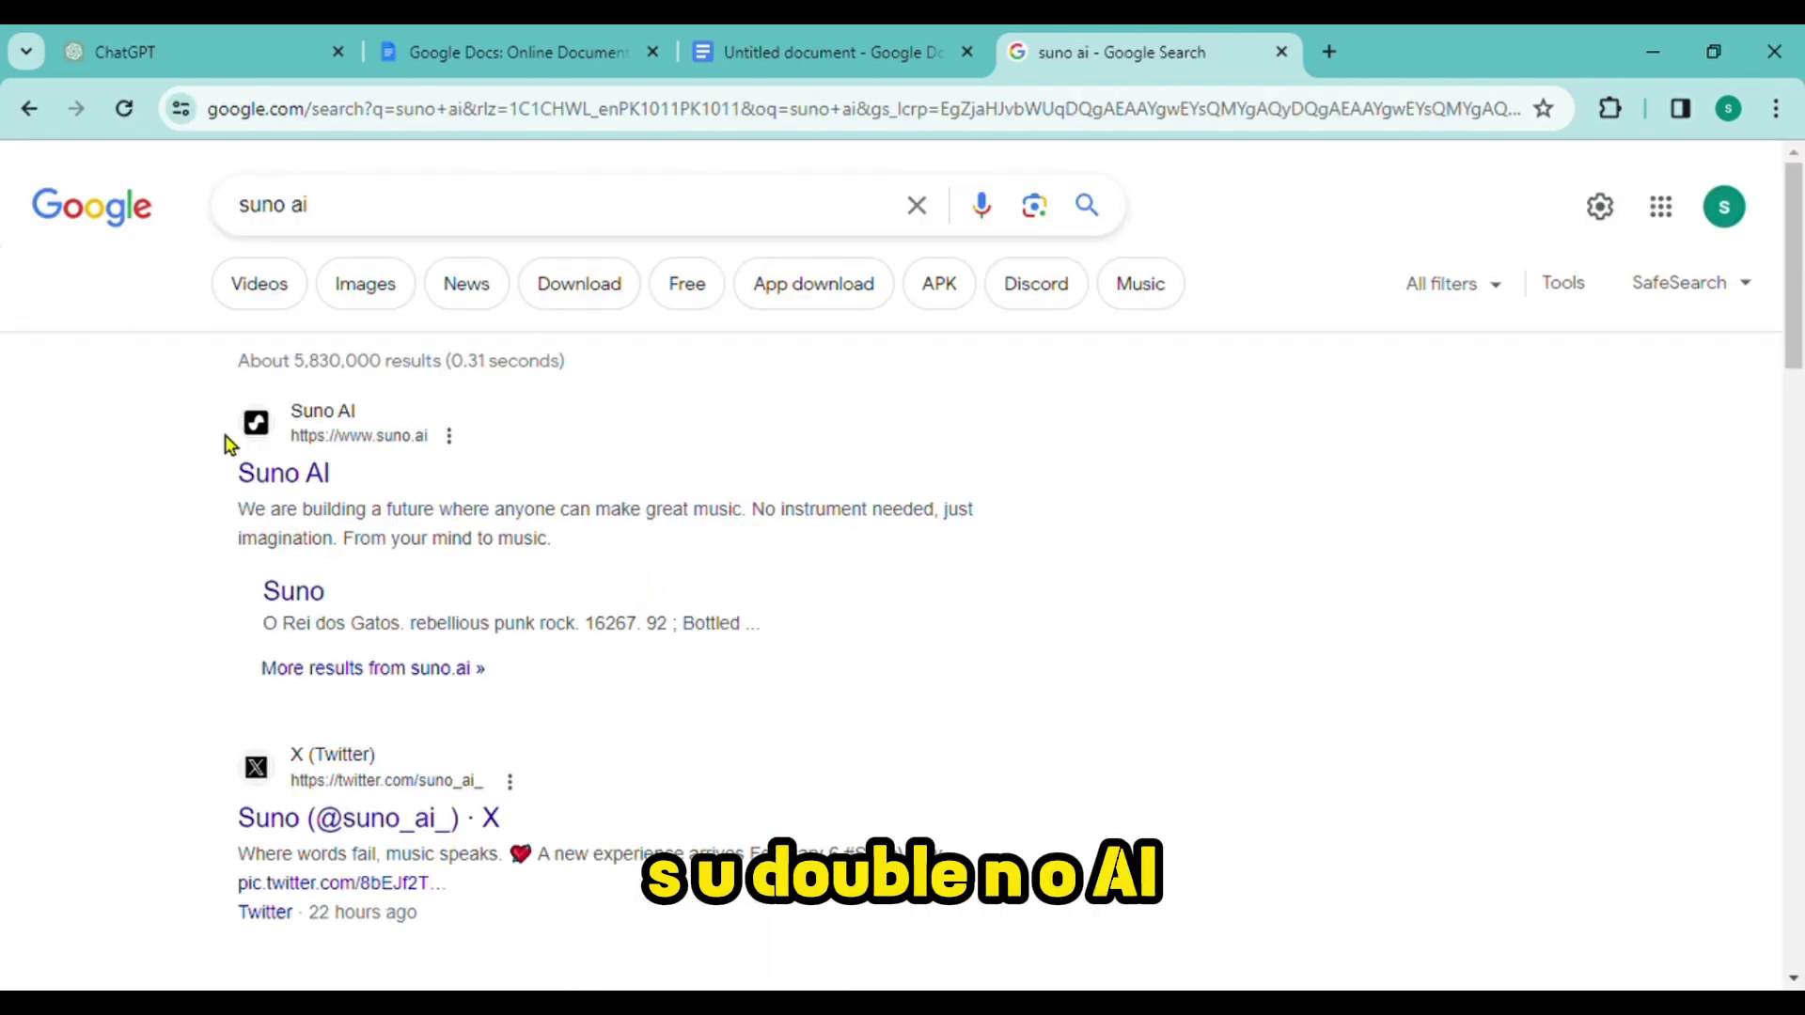
pyautogui.click(307, 478)
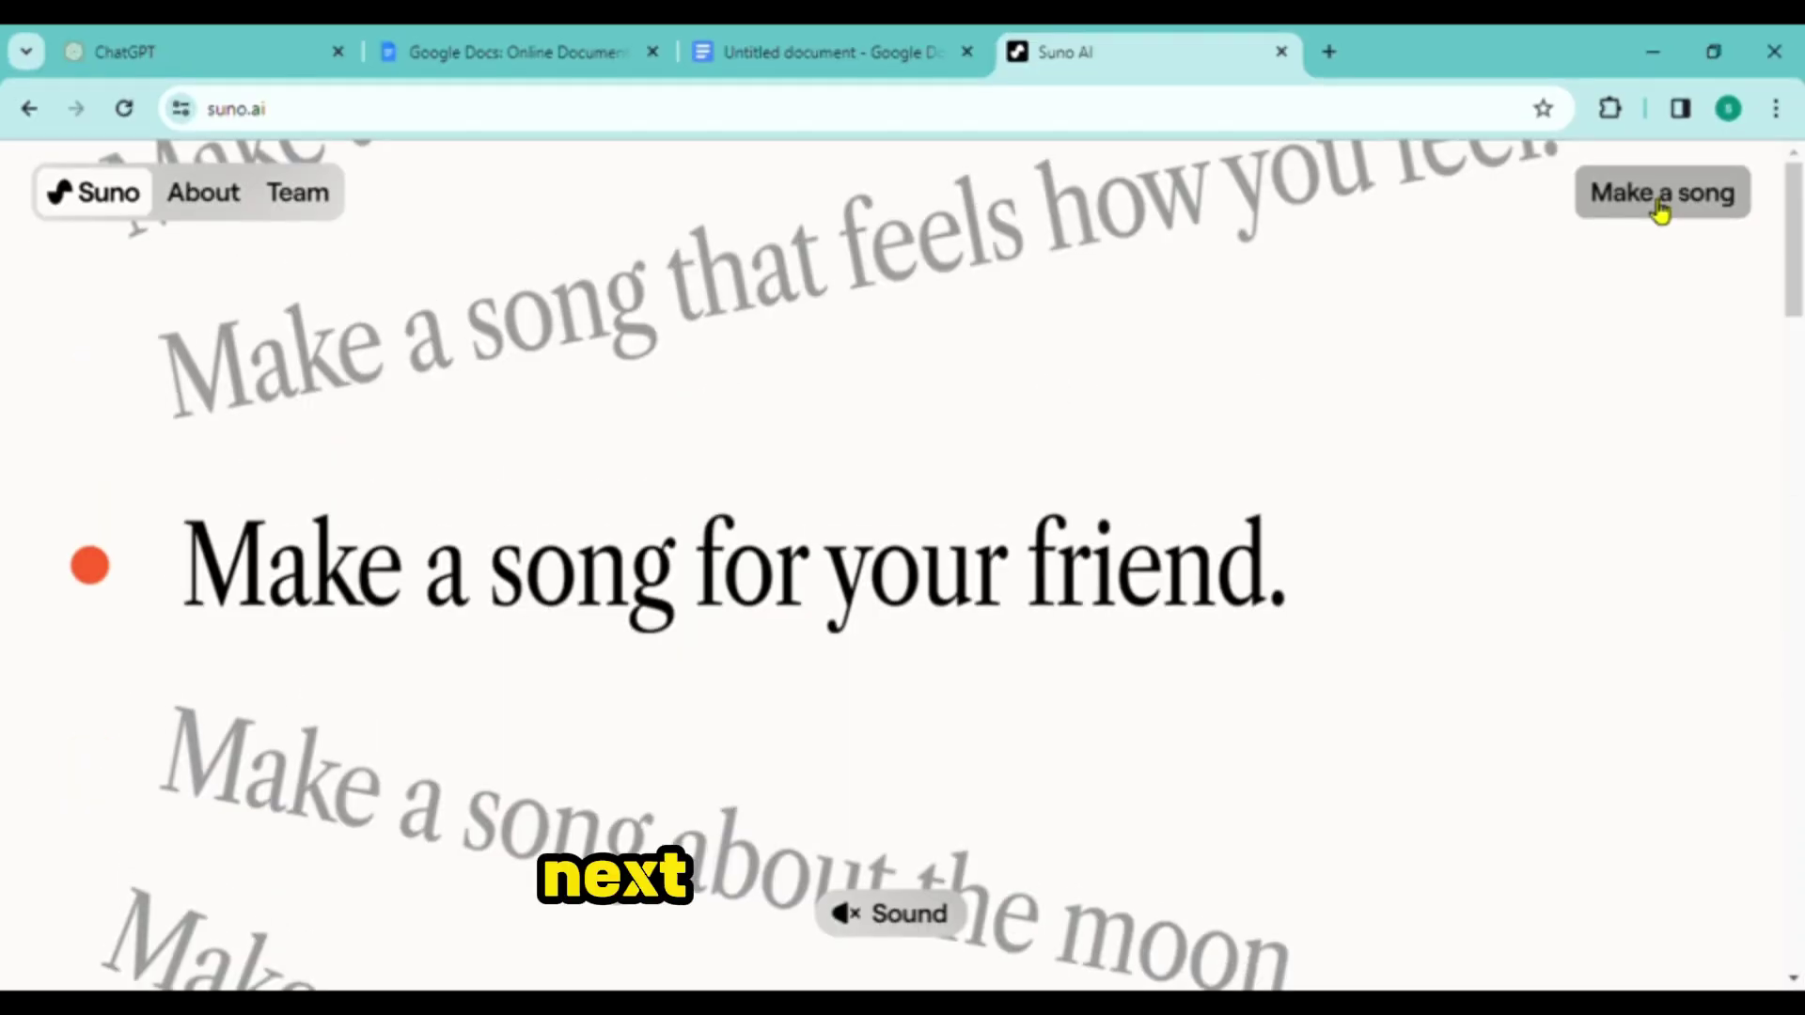
pyautogui.click(1660, 209)
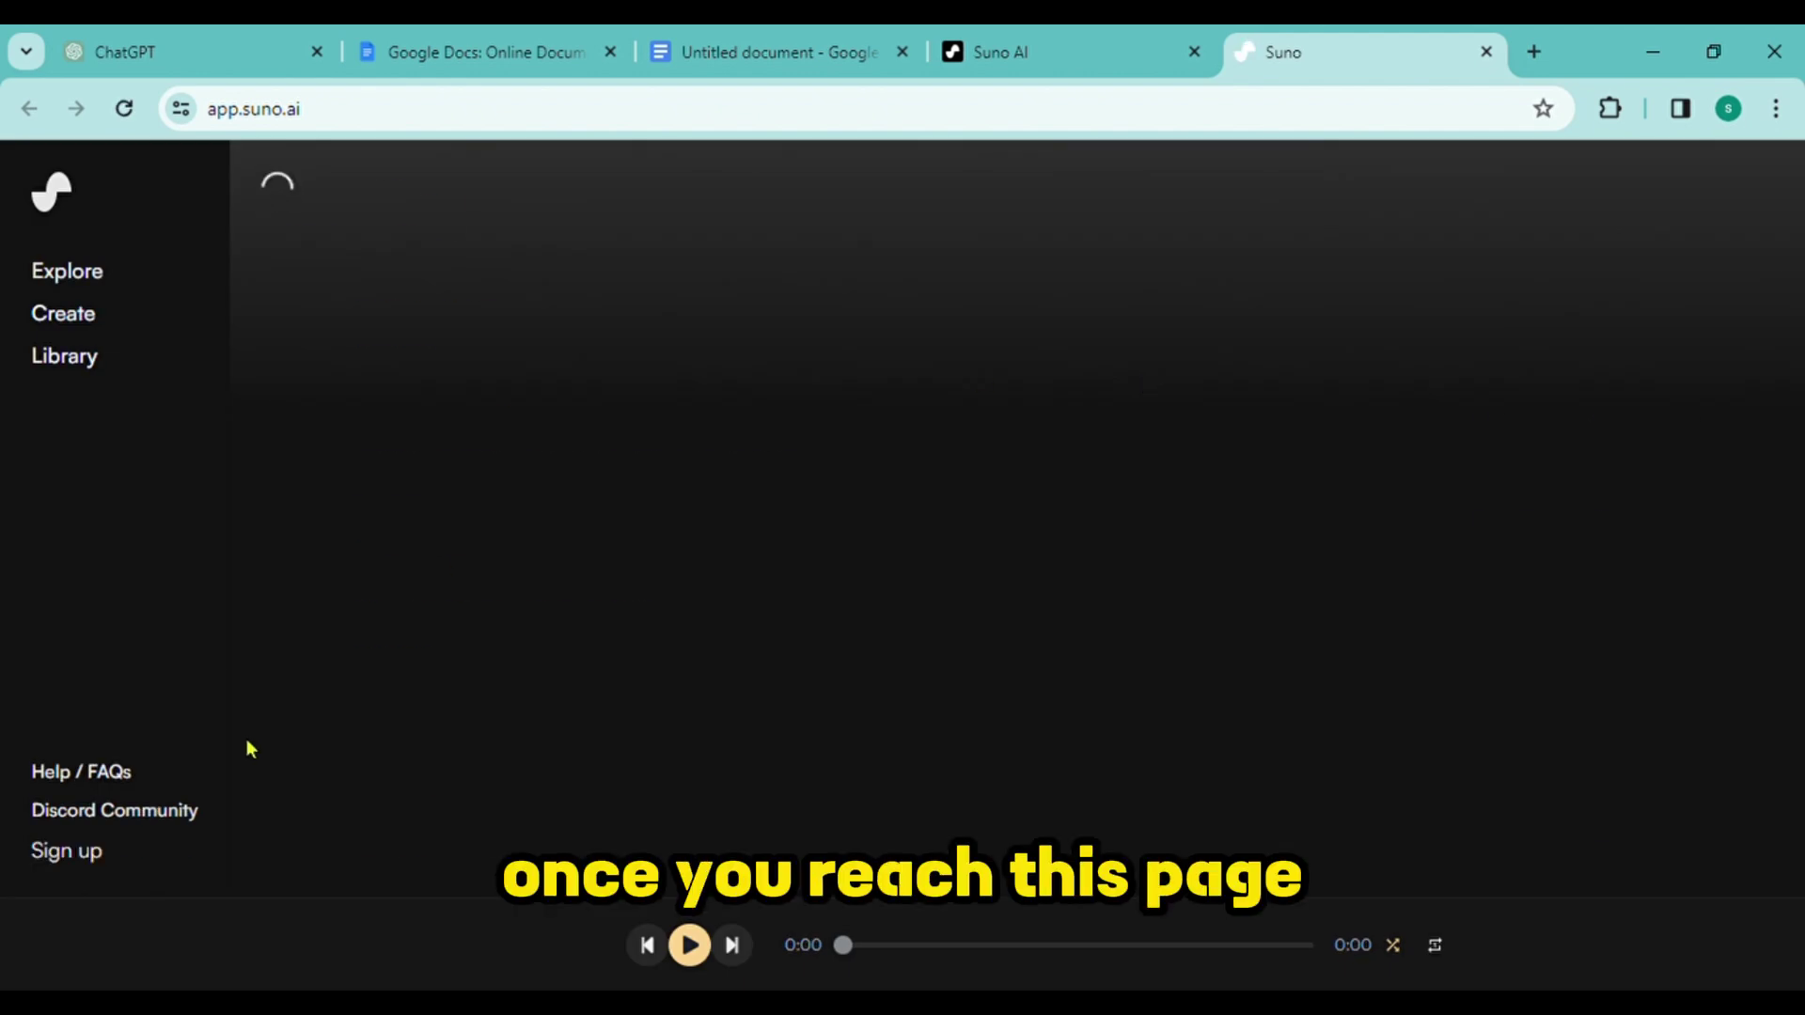
# Sign up for Suno with Google and enable Custom Mode on the Create page
pyautogui.click(77, 856)
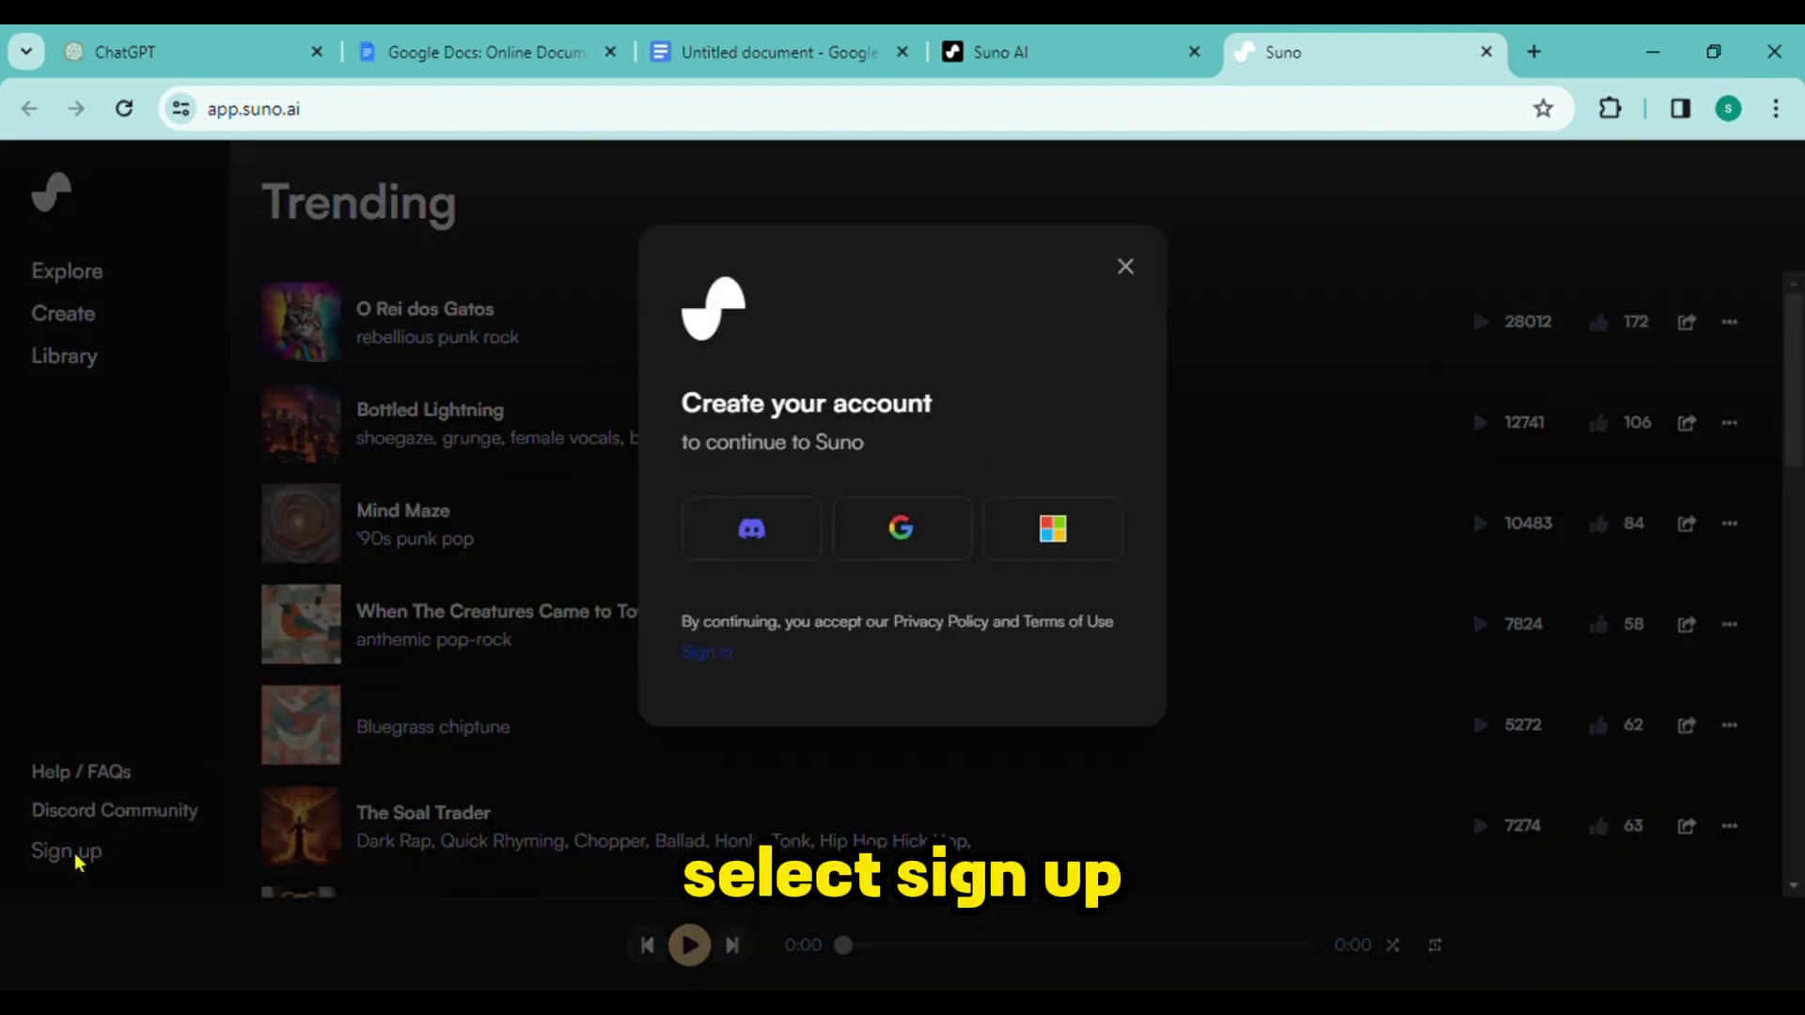
pyautogui.click(900, 532)
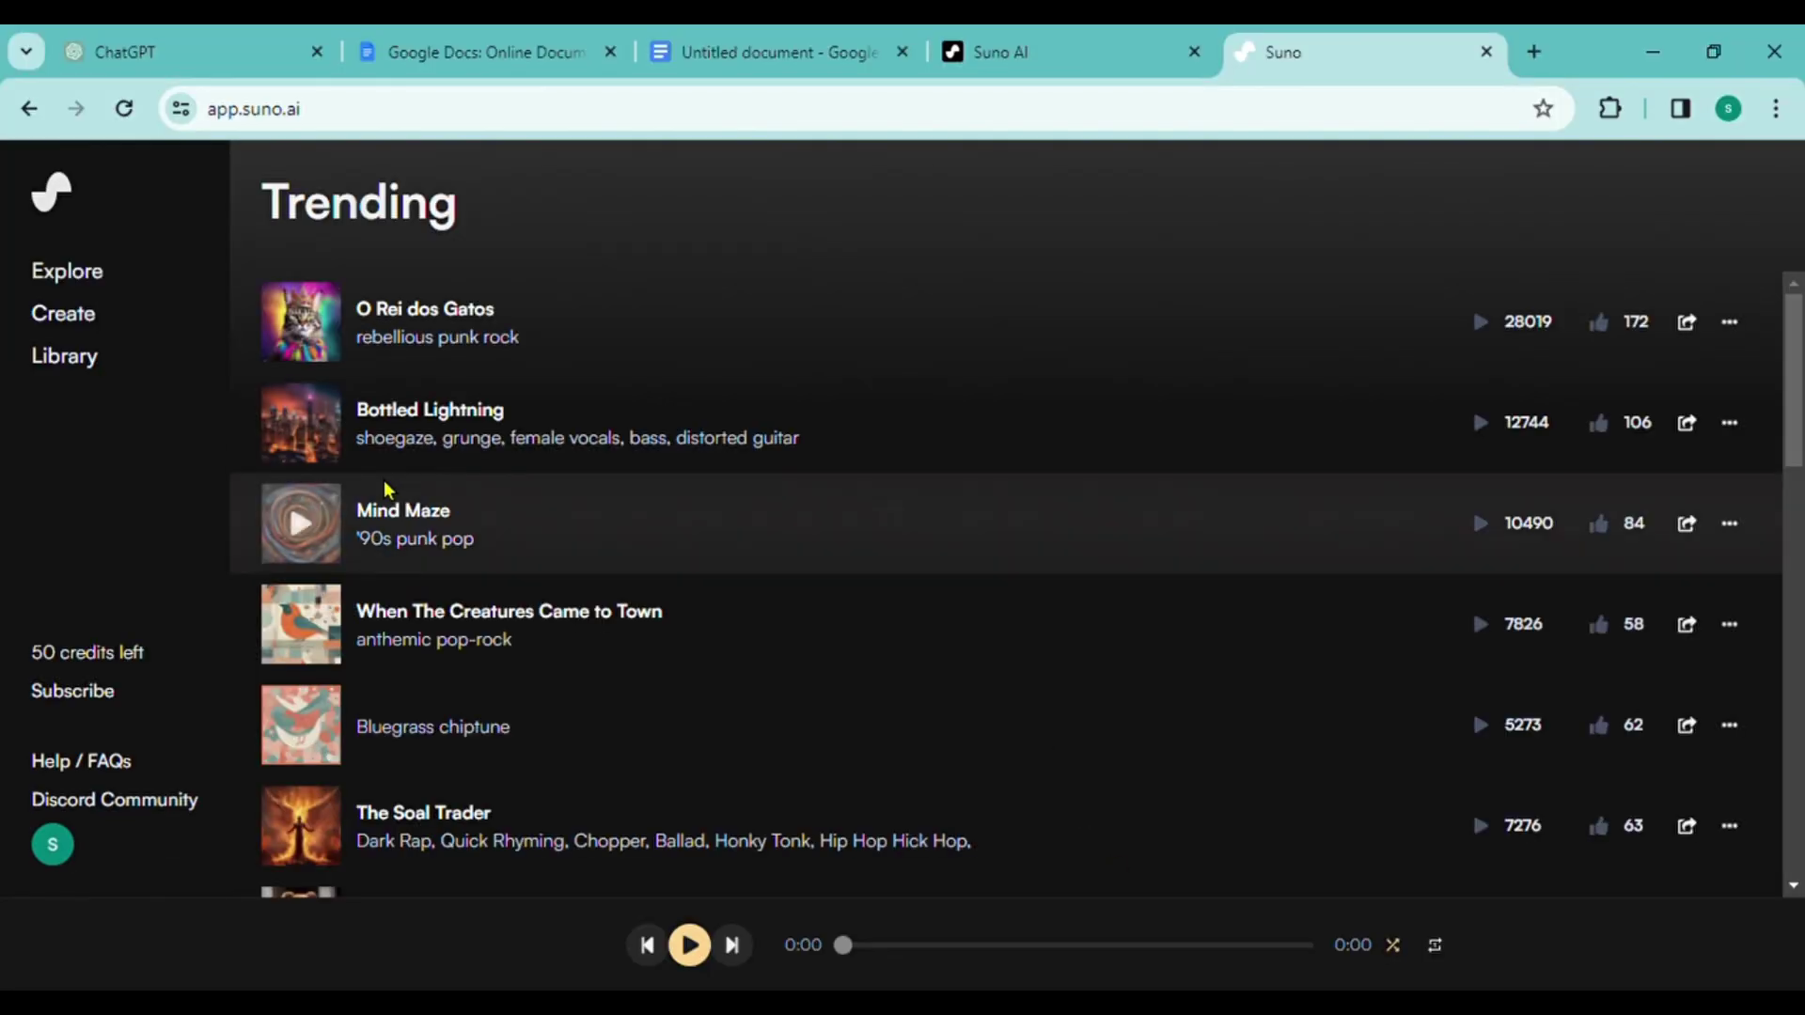
pyautogui.click(81, 325)
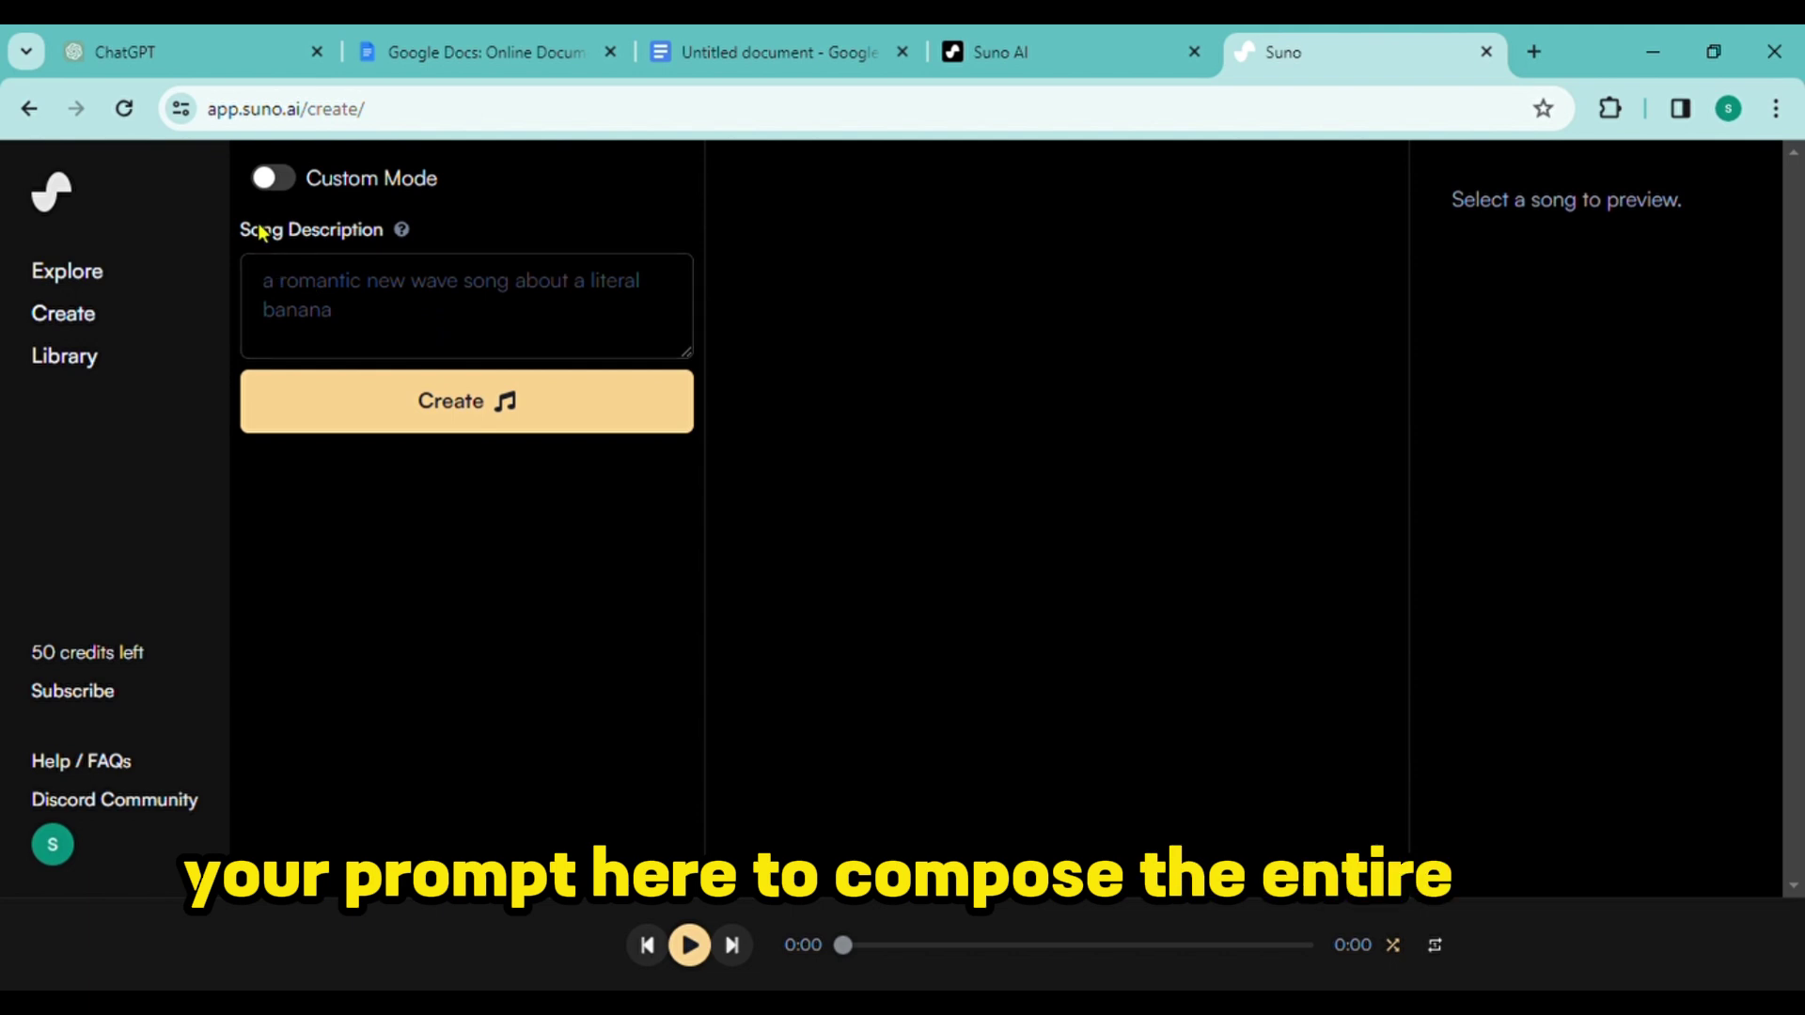
pyautogui.click(301, 186)
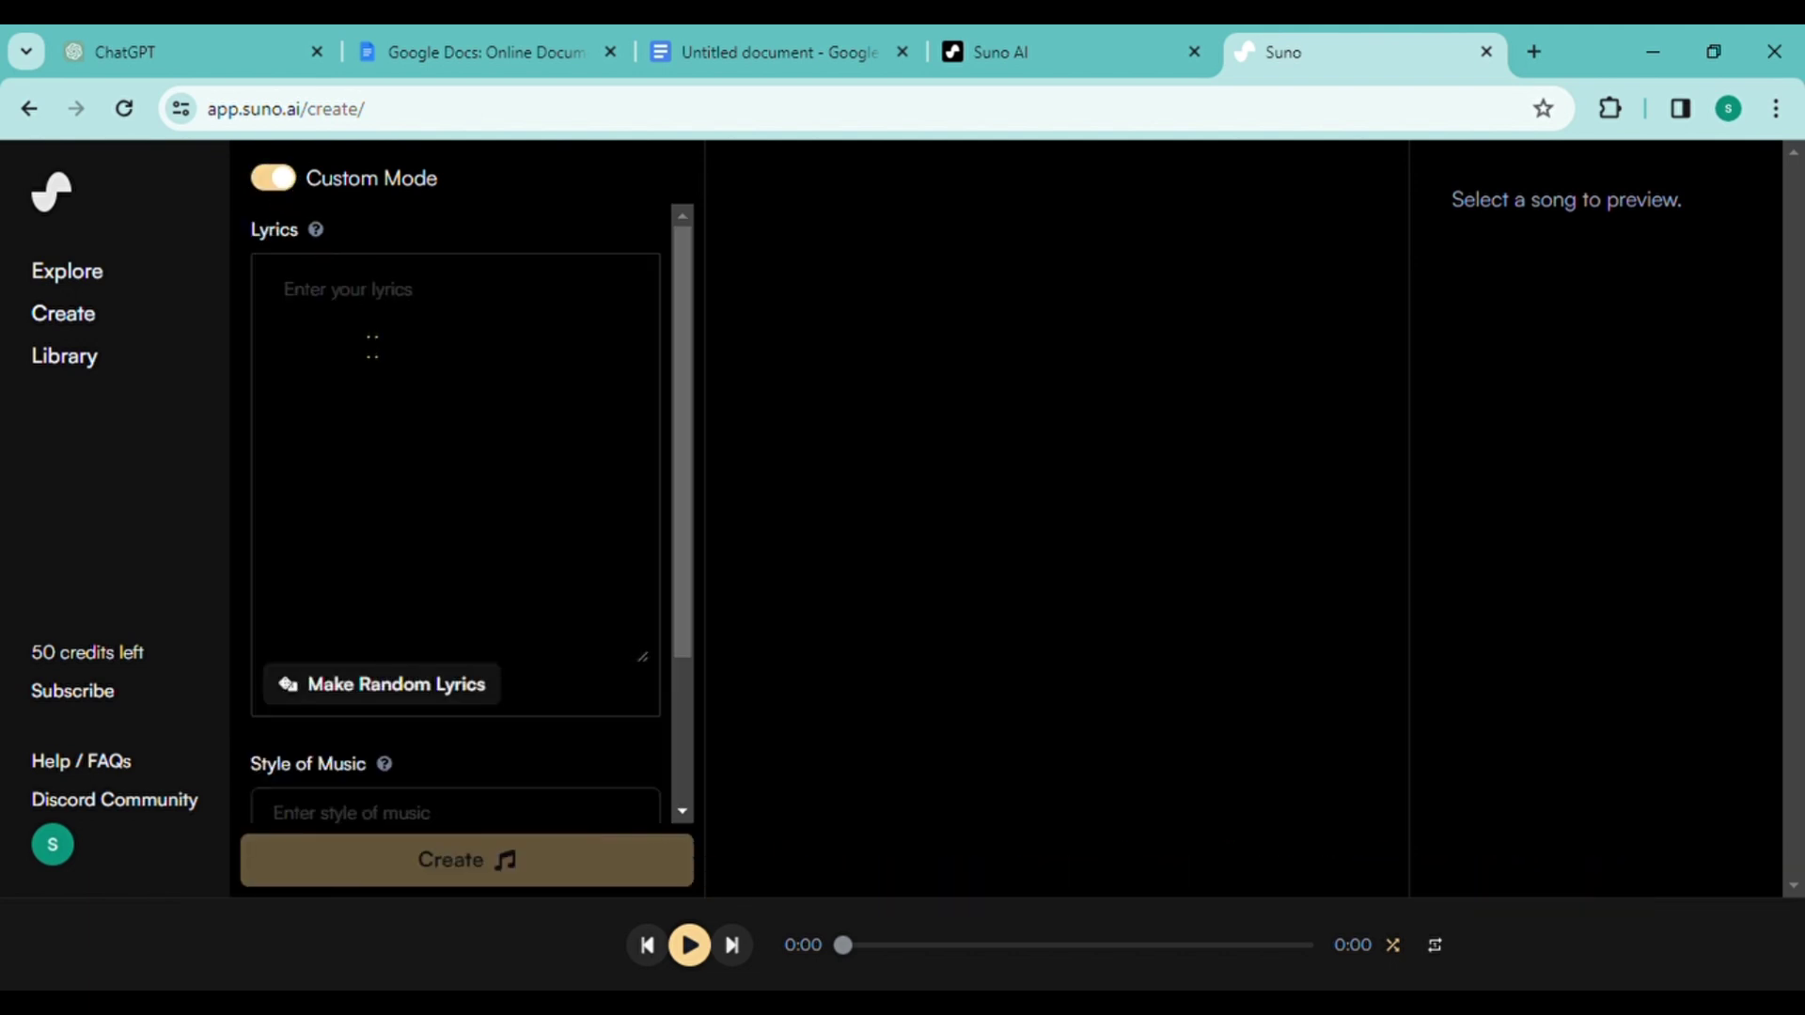
# Copy the cleaned lyrics from Google Docs and paste them into Suno's Lyrics box
pyautogui.click(823, 58)
pyautogui.moveTo(526, 485); pyautogui.dragTo(695, 679)
pyautogui.hotkey('ctrl', 'c')
pyautogui.click(1353, 52)
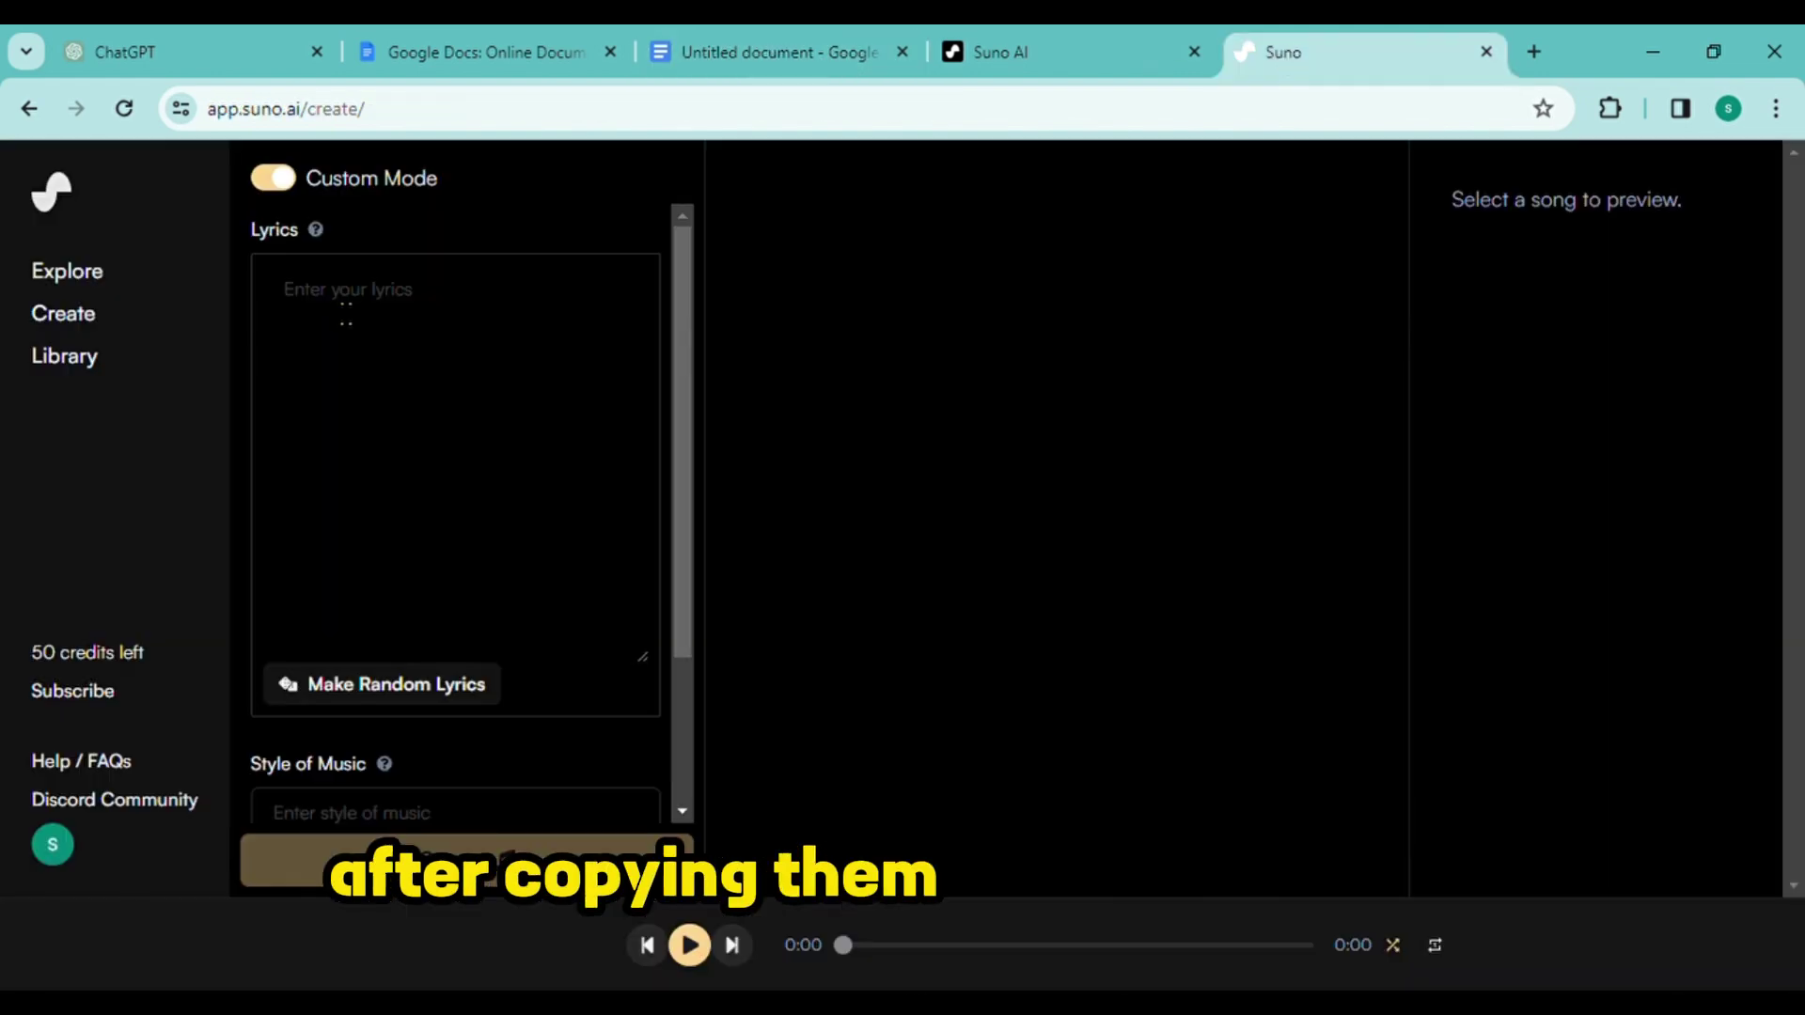
pyautogui.click(413, 575)
pyautogui.hotkey('ctrl', 'v')
pyautogui.moveTo(681, 586); pyautogui.dragTo(679, 696)
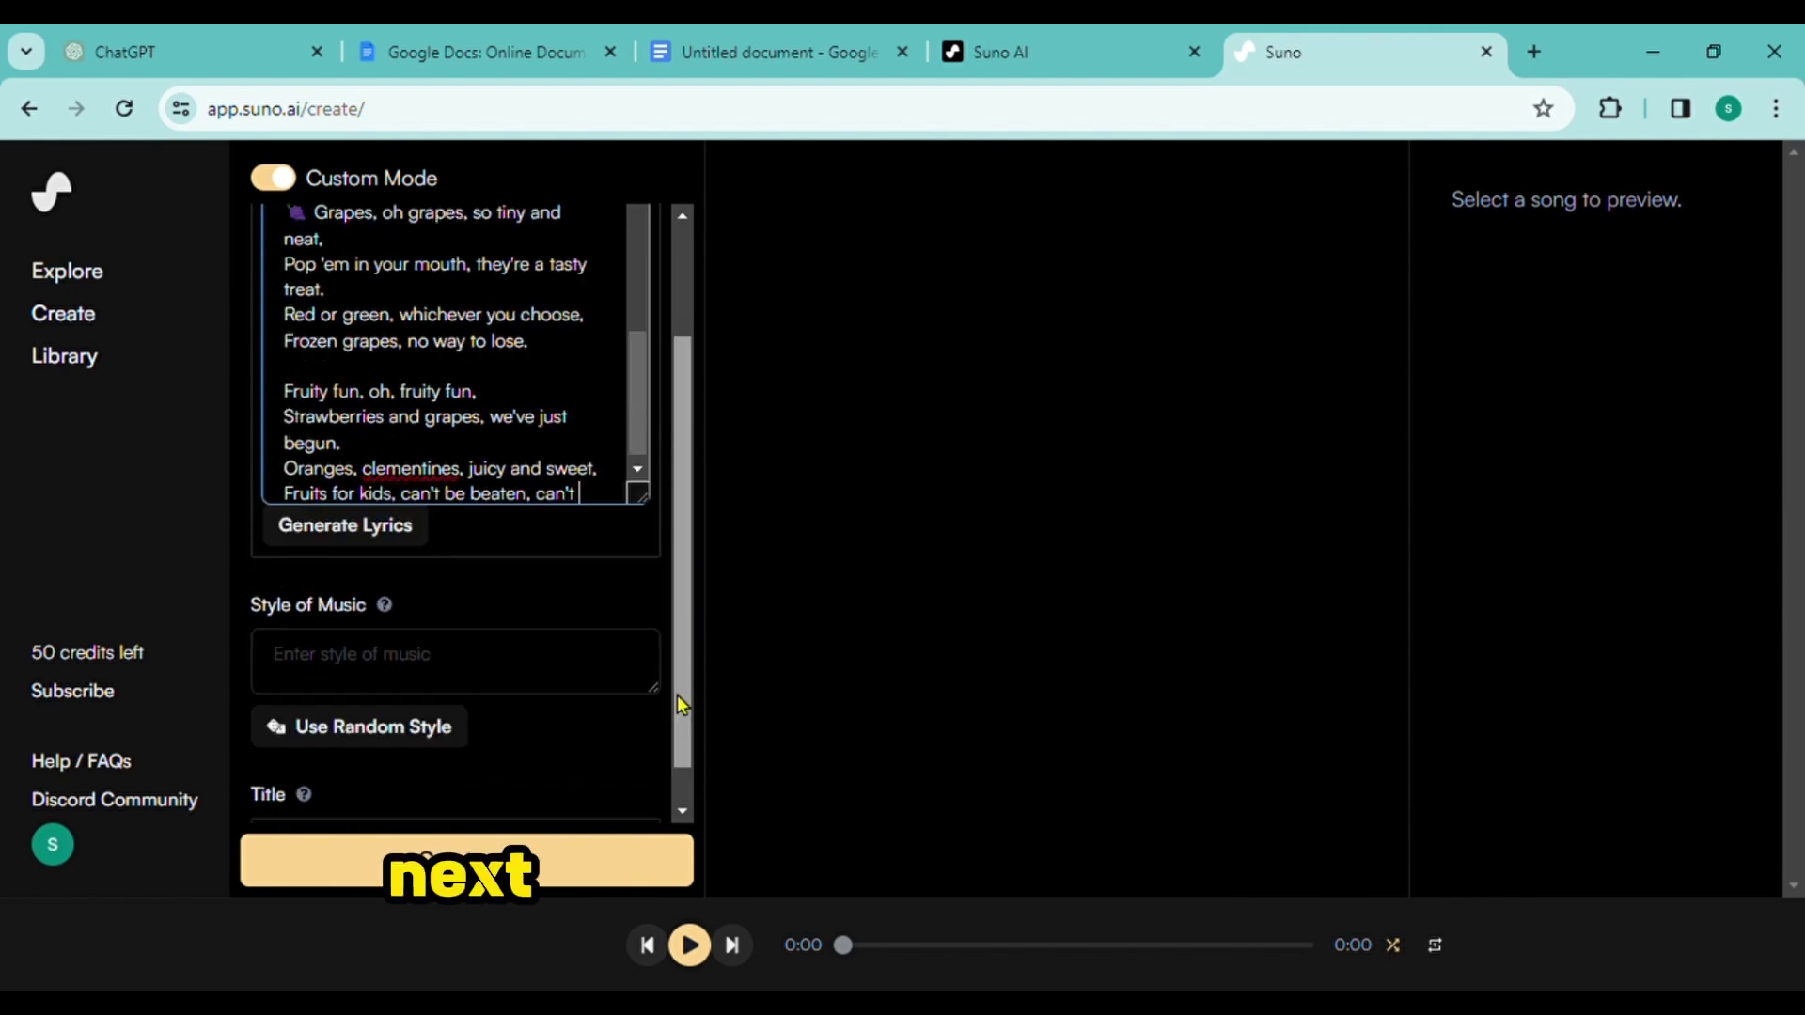
# Set the style to Children's Music and the title to 'Fruity Fun', then create the songs
pyautogui.click(331, 684)
pyautogui.write("Children's Music")
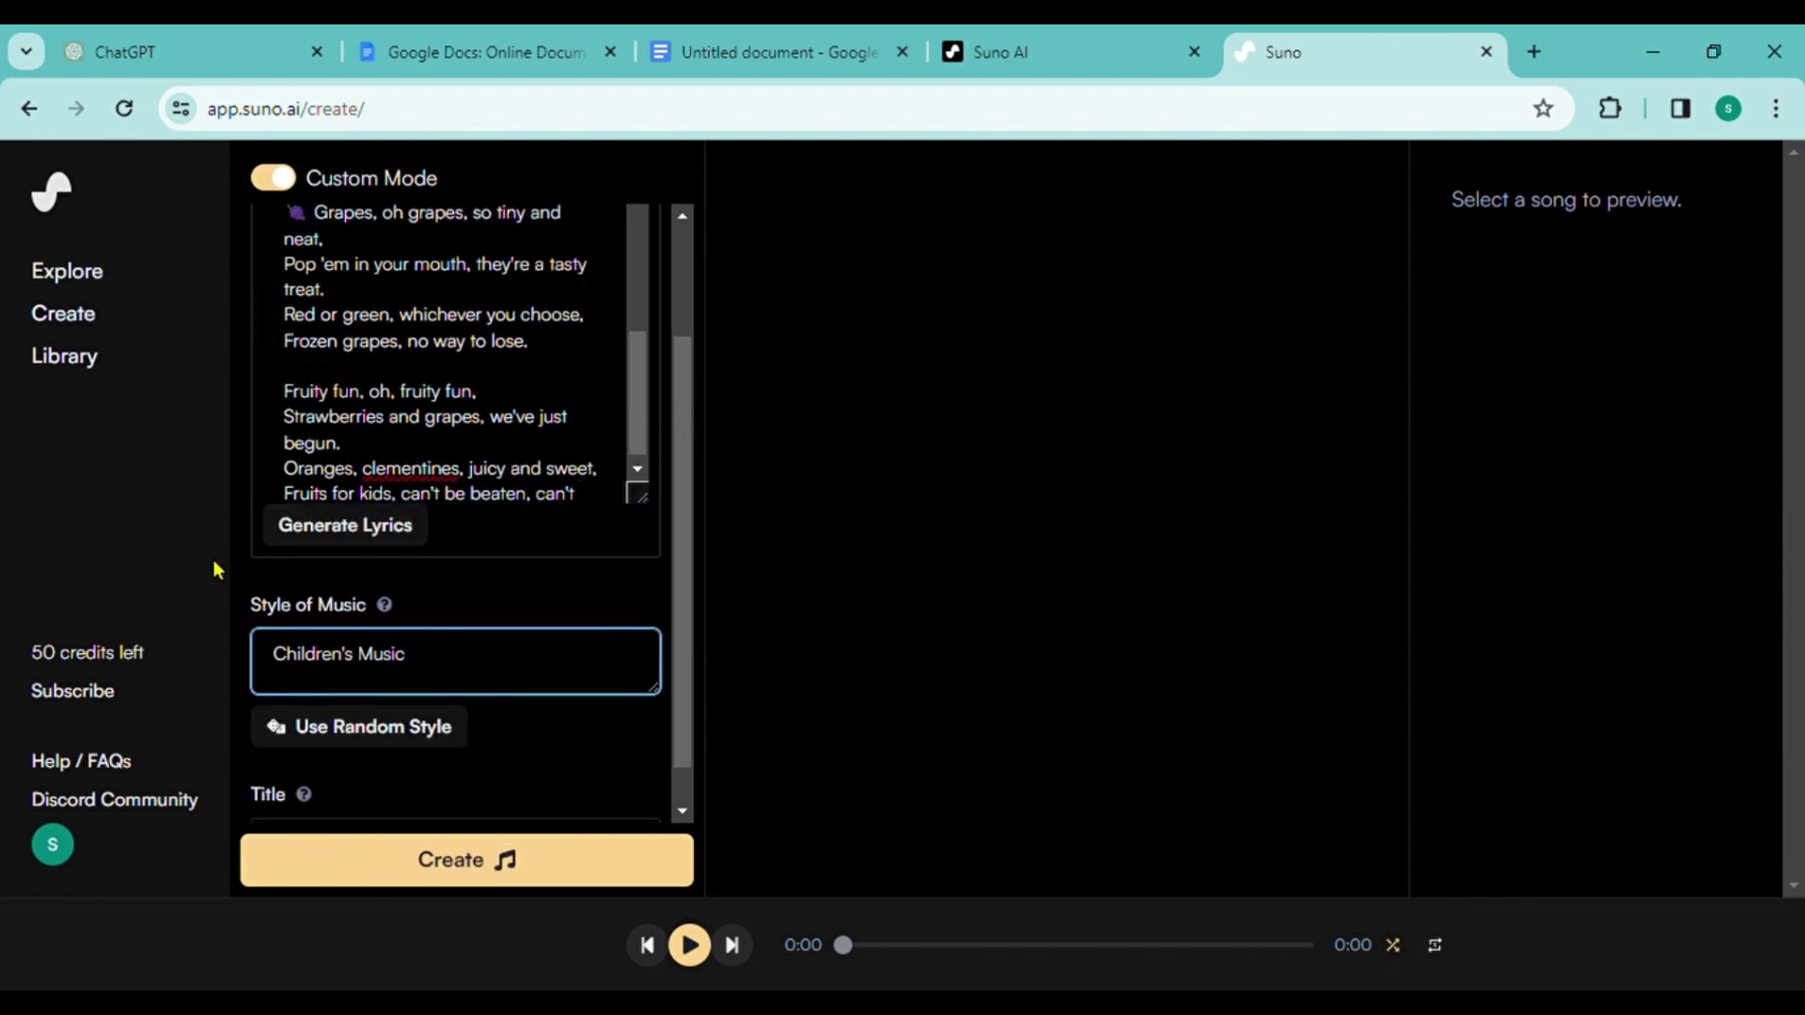
pyautogui.scroll(-1, 376, 714)
pyautogui.click(295, 799)
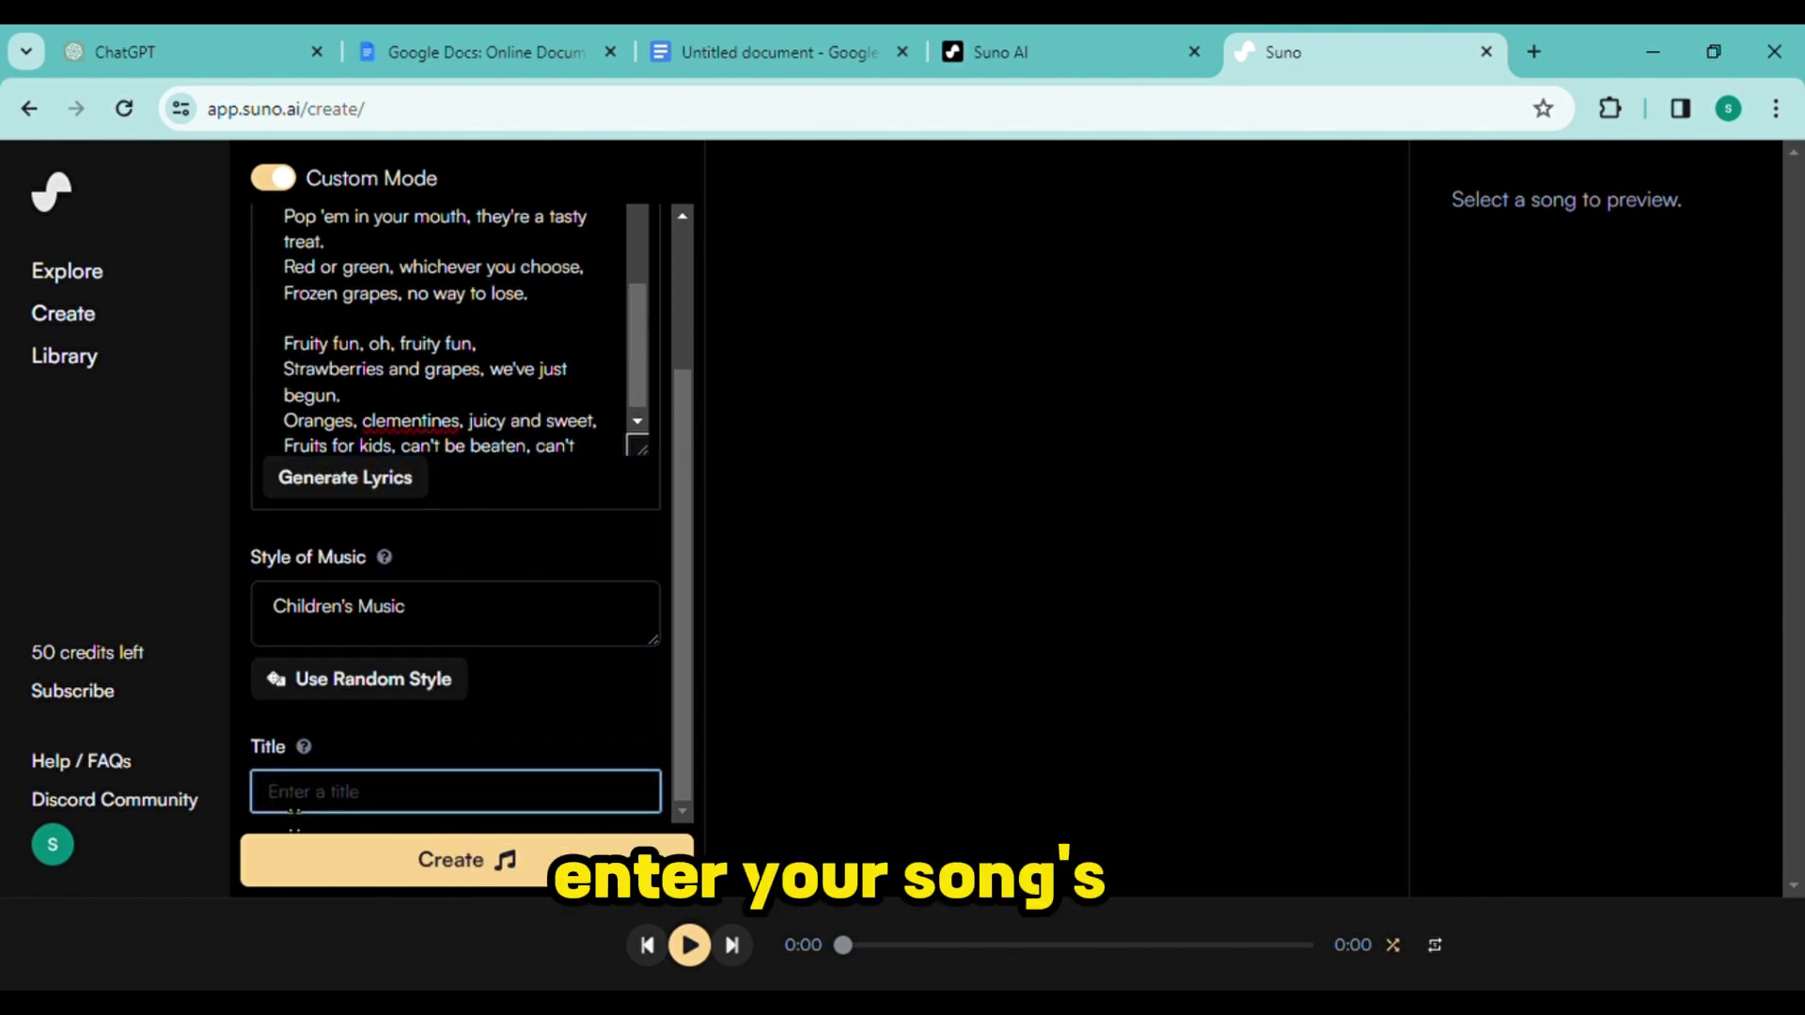
pyautogui.write('Fruity ')
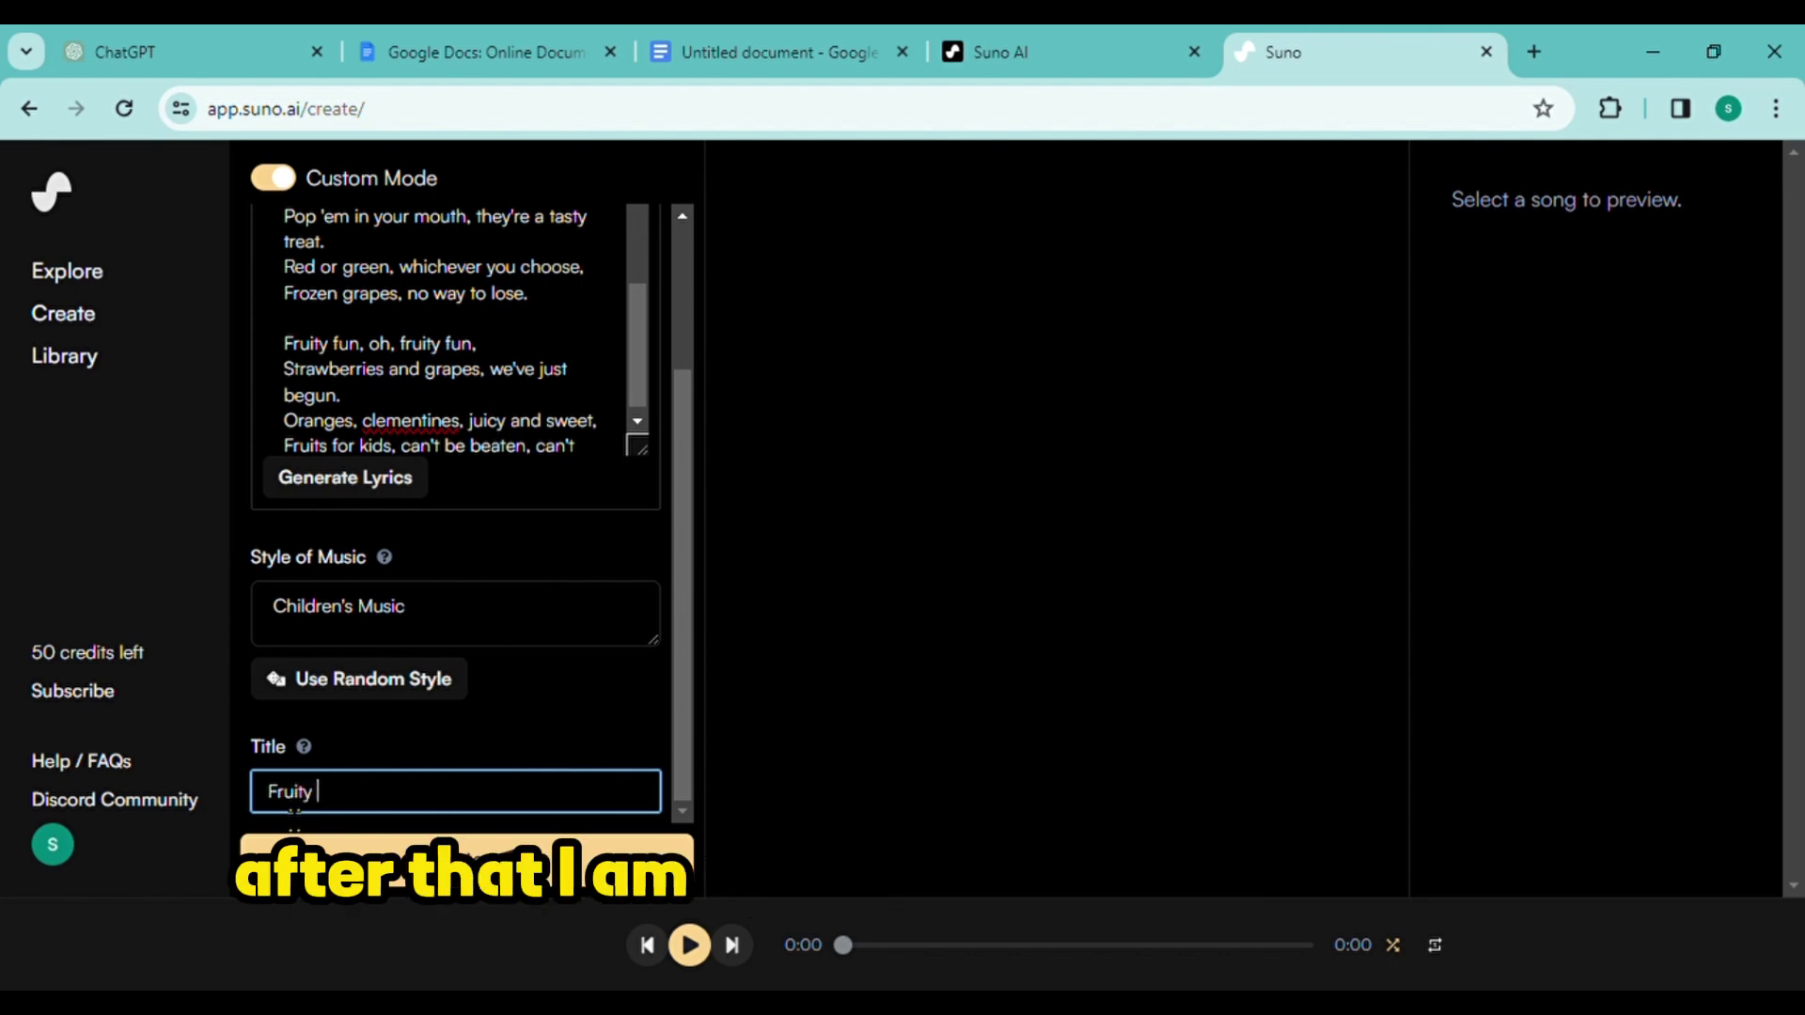
pyautogui.write('Fun')
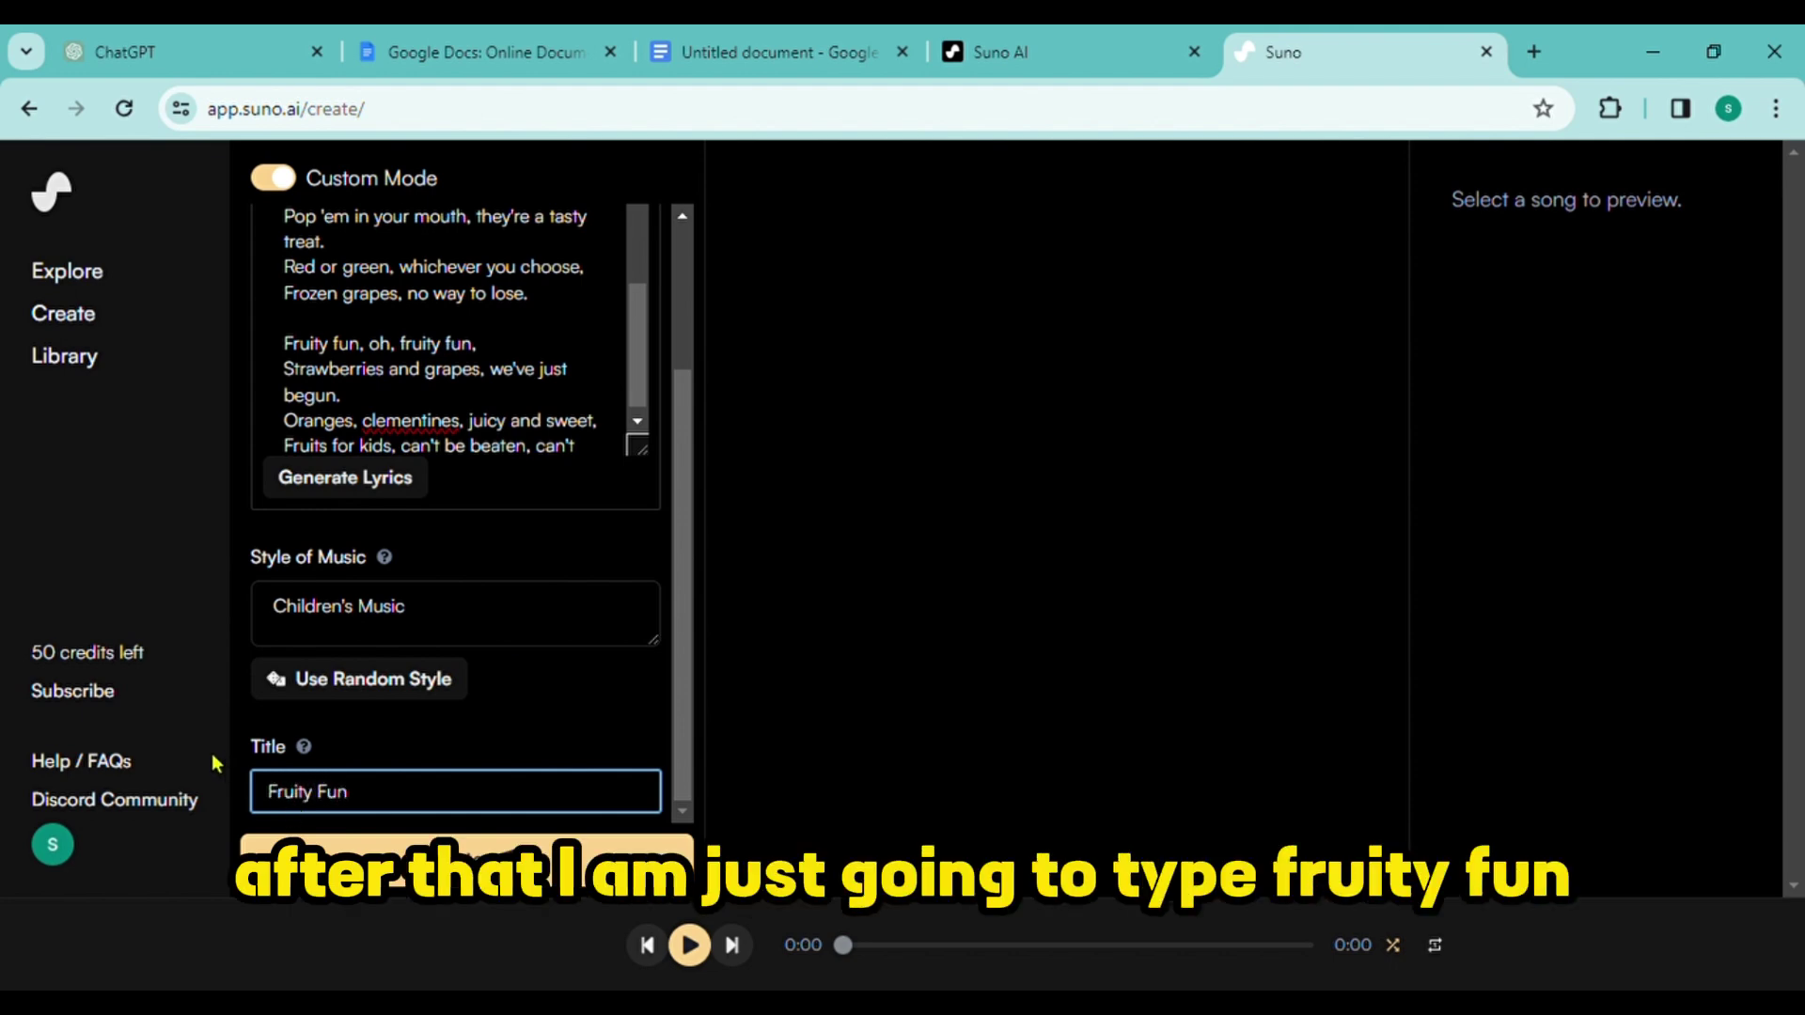
pyautogui.click(479, 861)
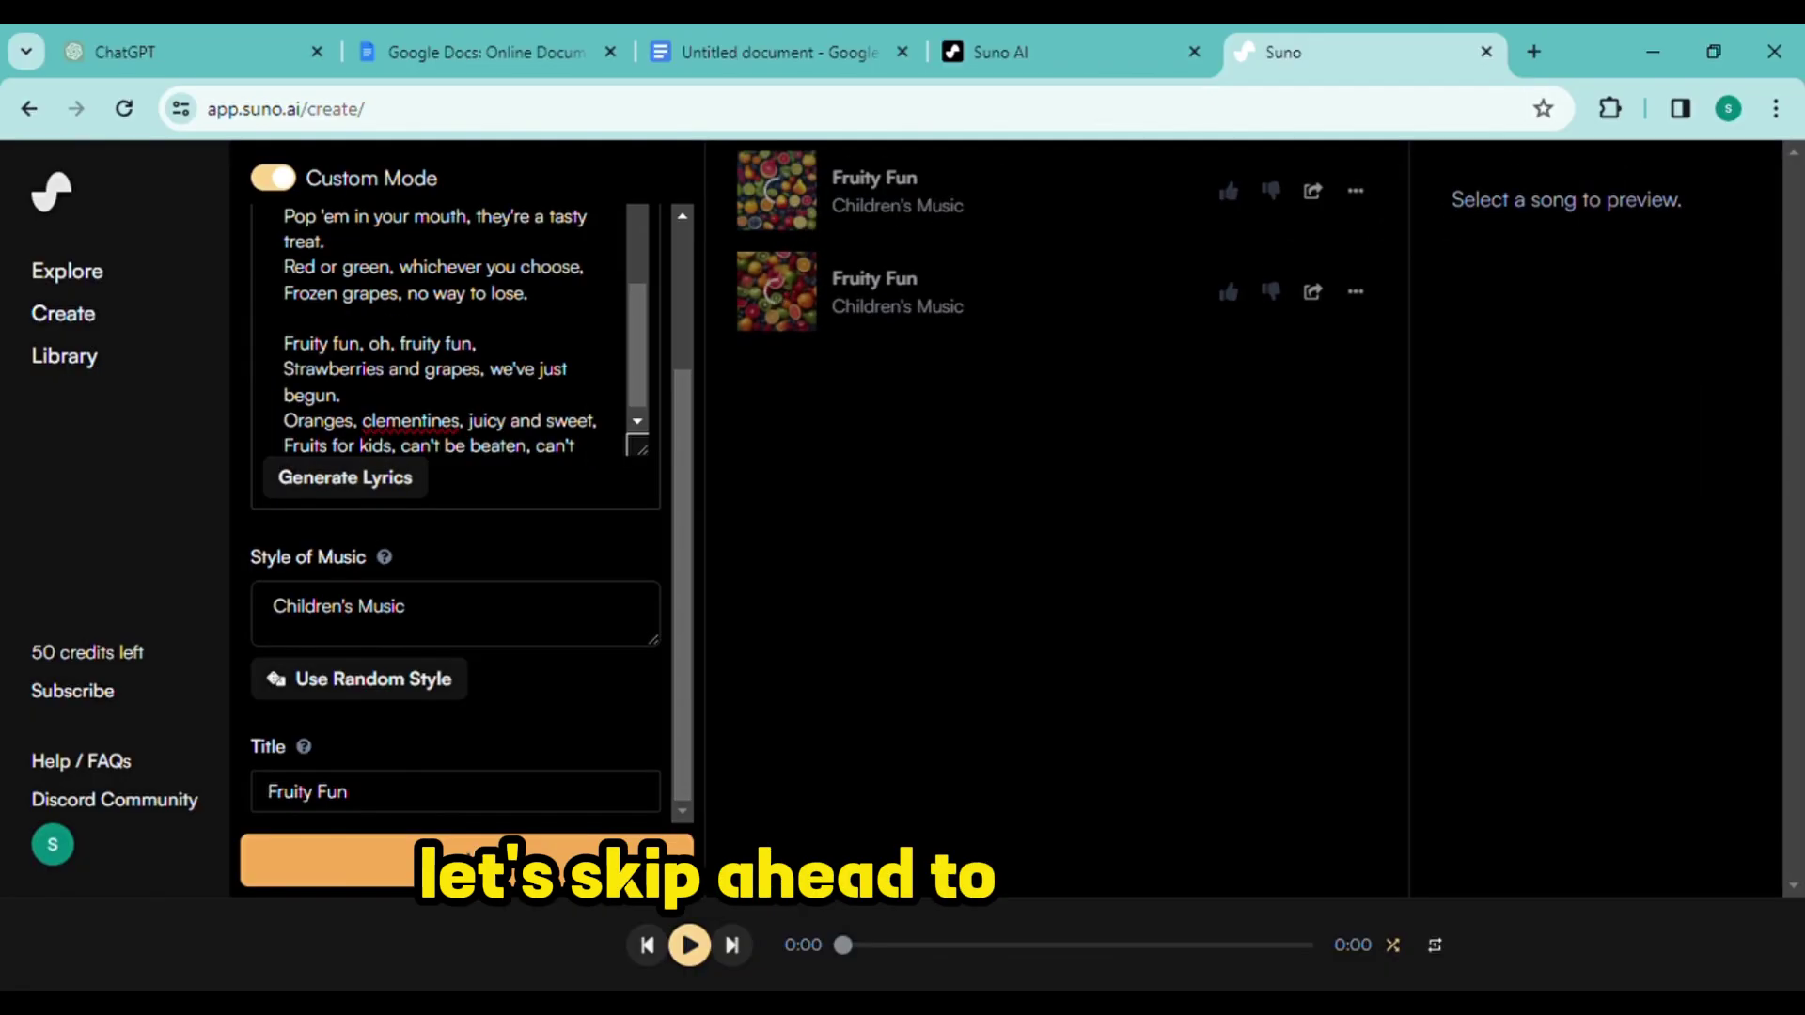
pyautogui.click(483, 858)
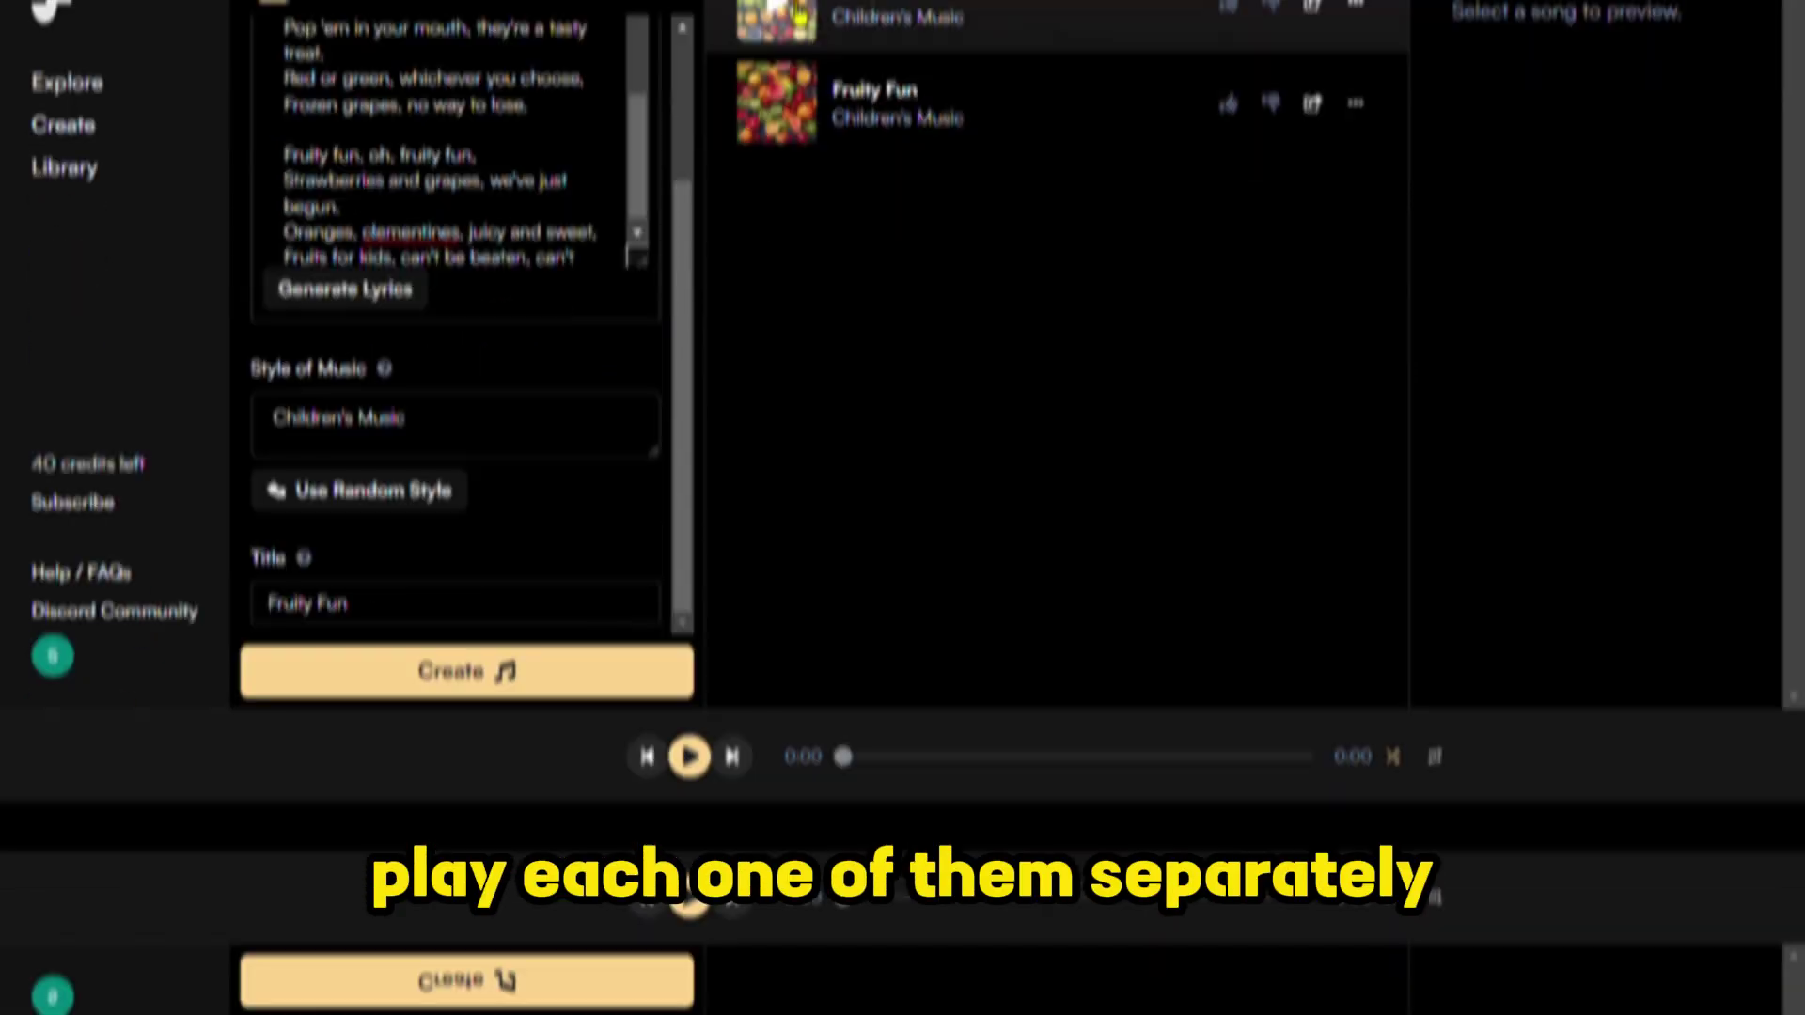
# Play the first Fruity Fun song, then the second version
pyautogui.click(797, 201)
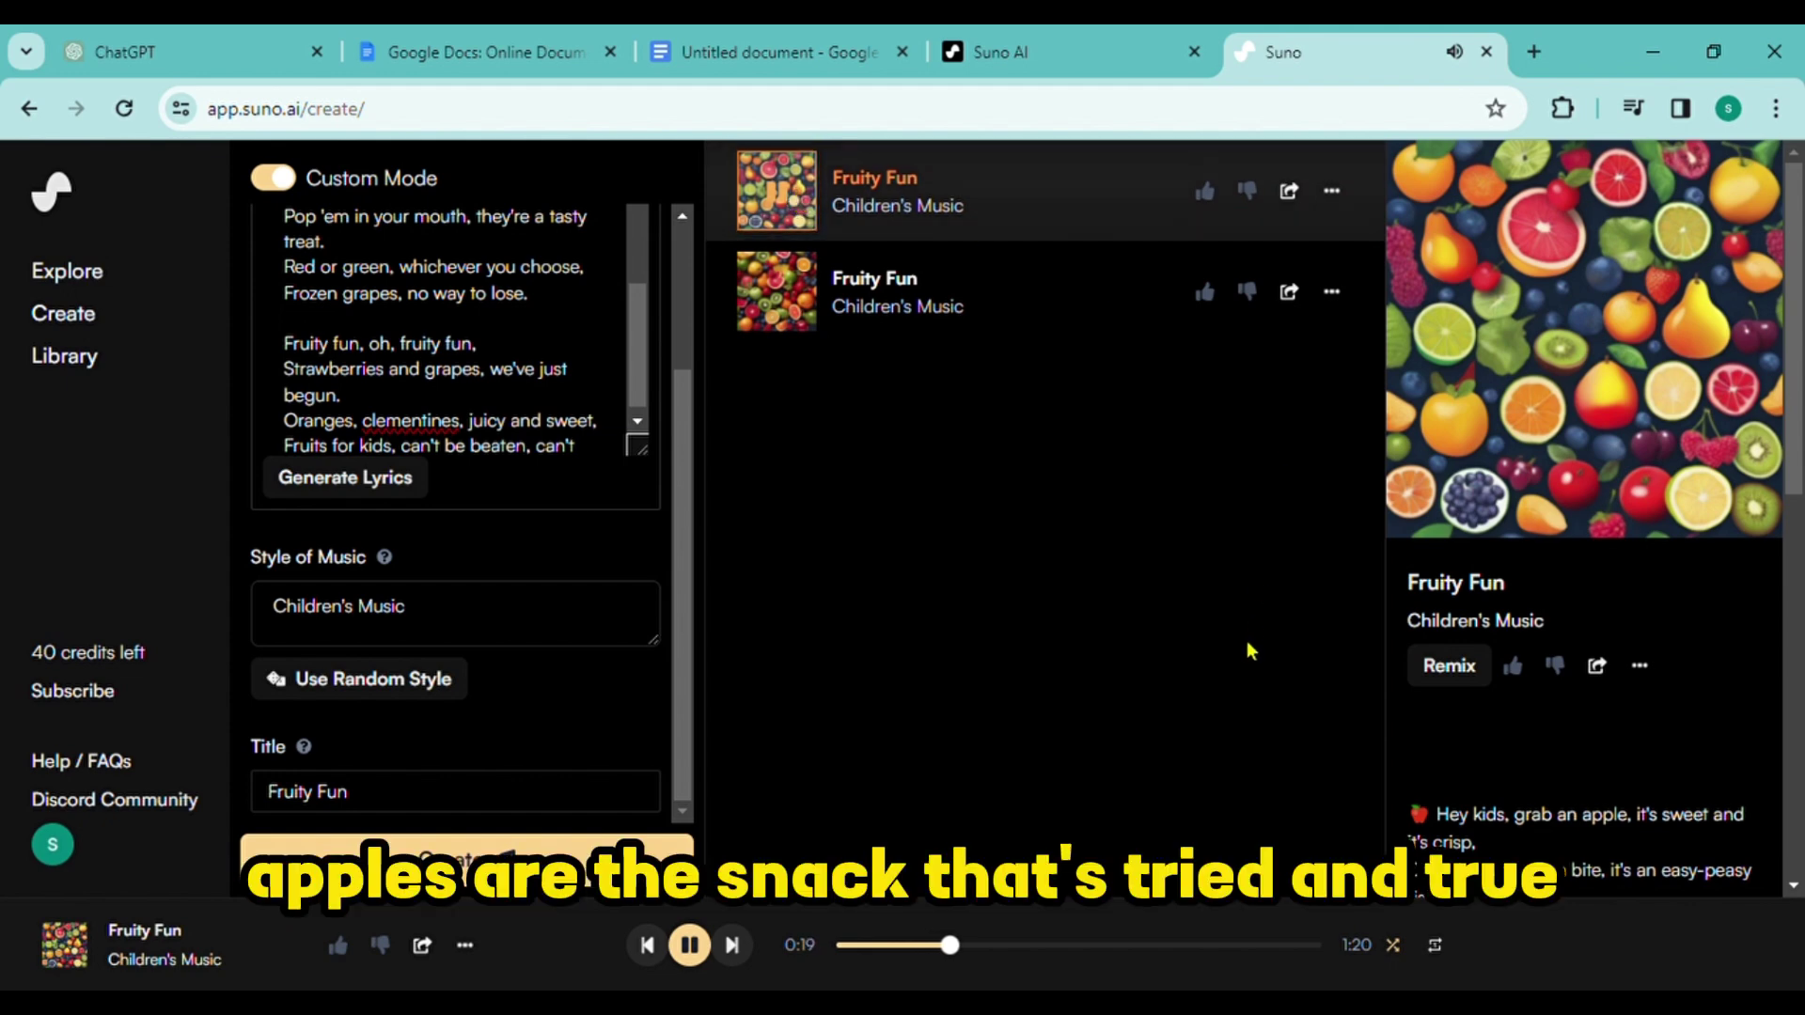
pyautogui.click(804, 285)
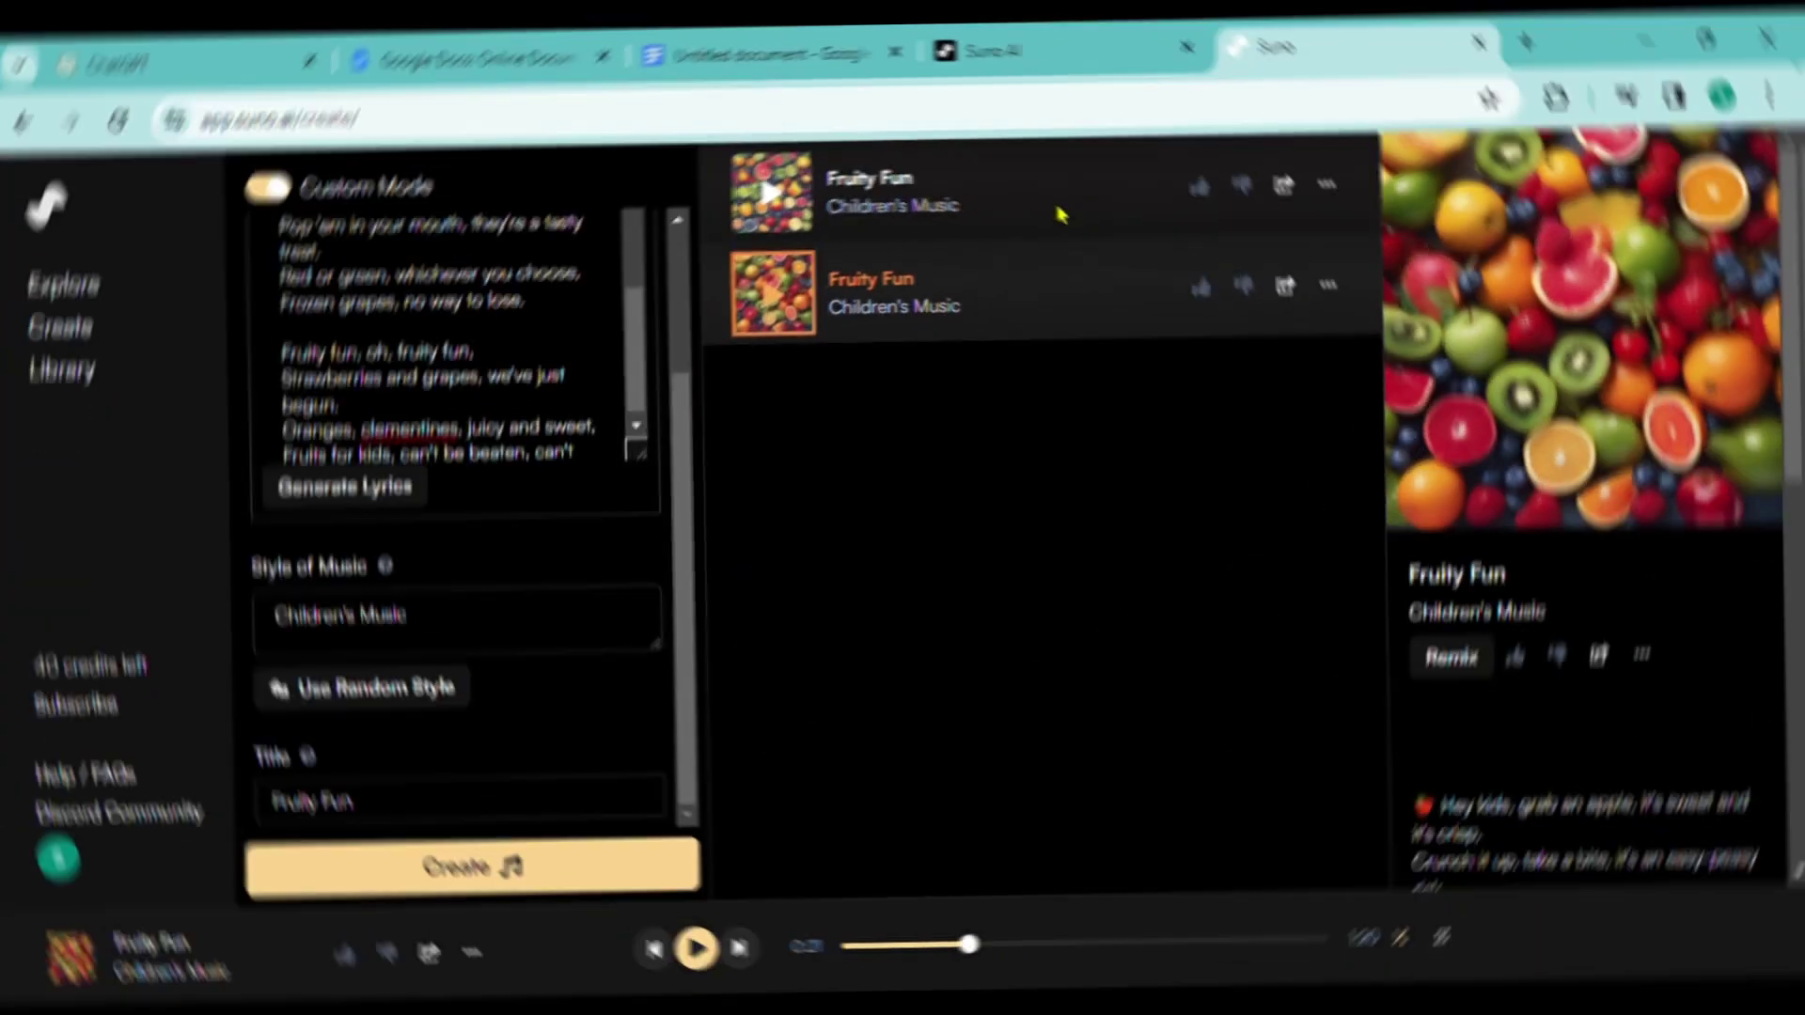
# Download the first Fruity Fun song's audio
pyautogui.click(1333, 191)
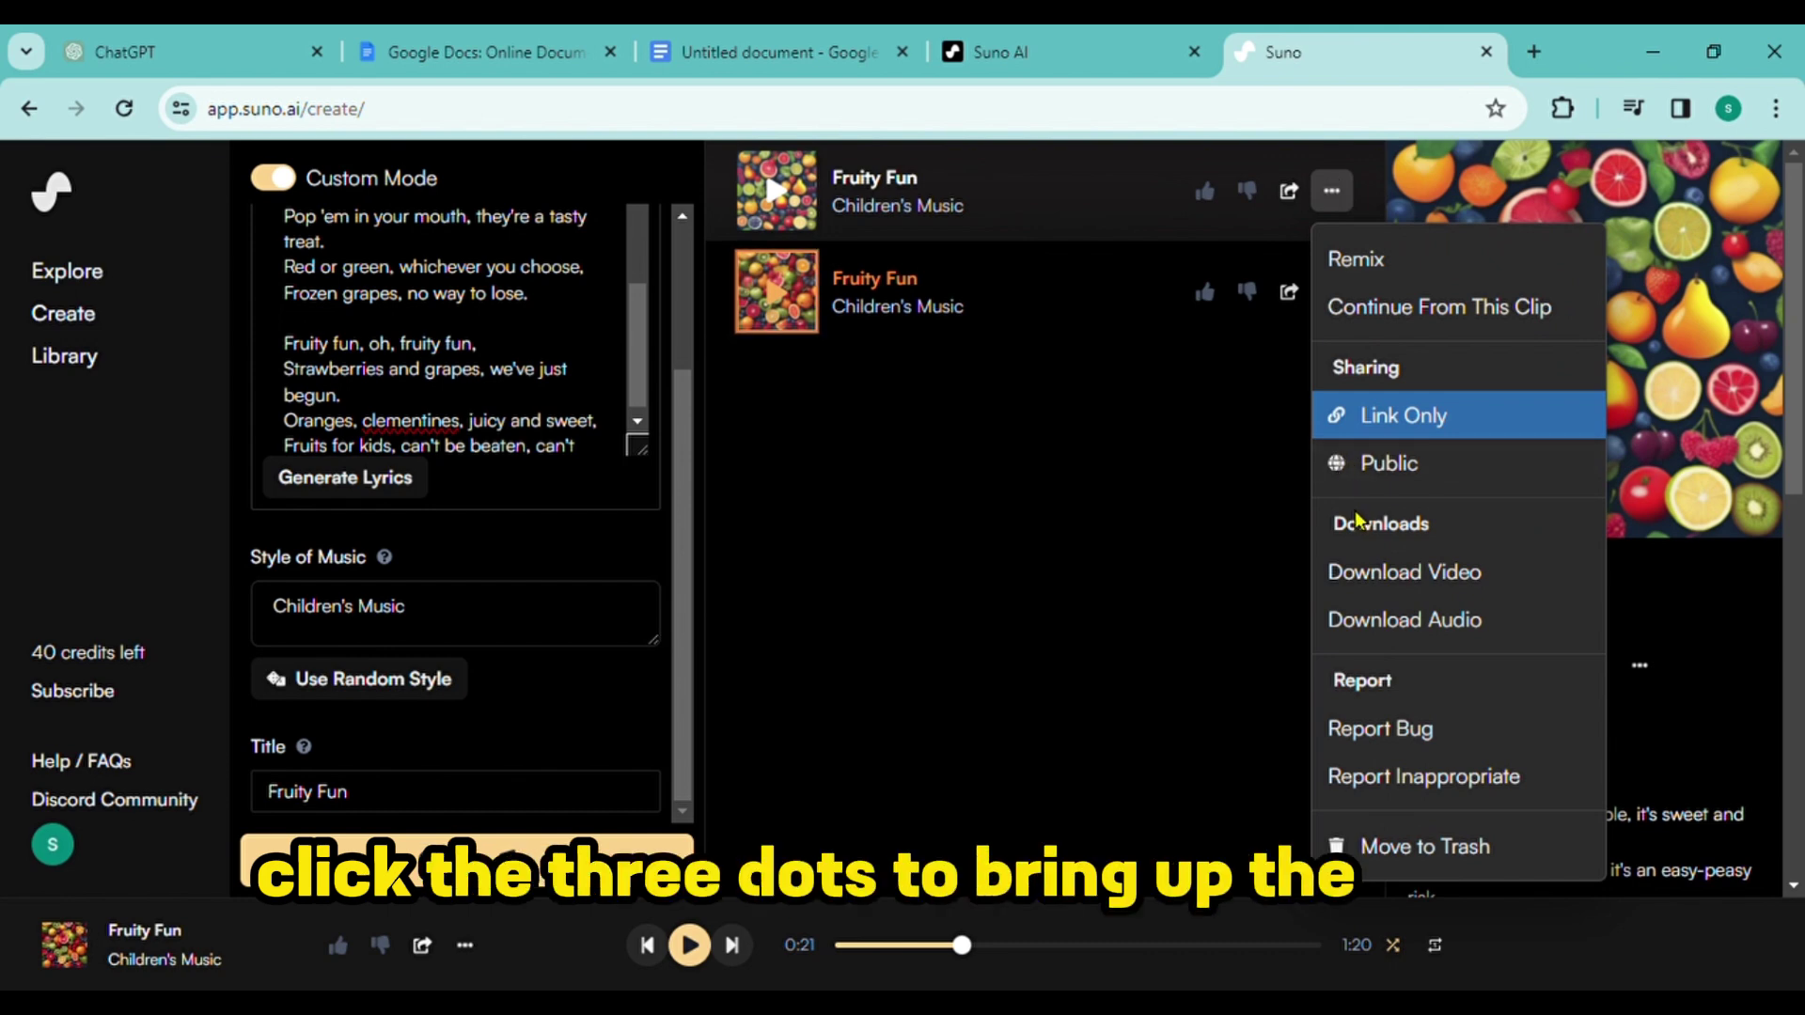
pyautogui.click(1407, 642)
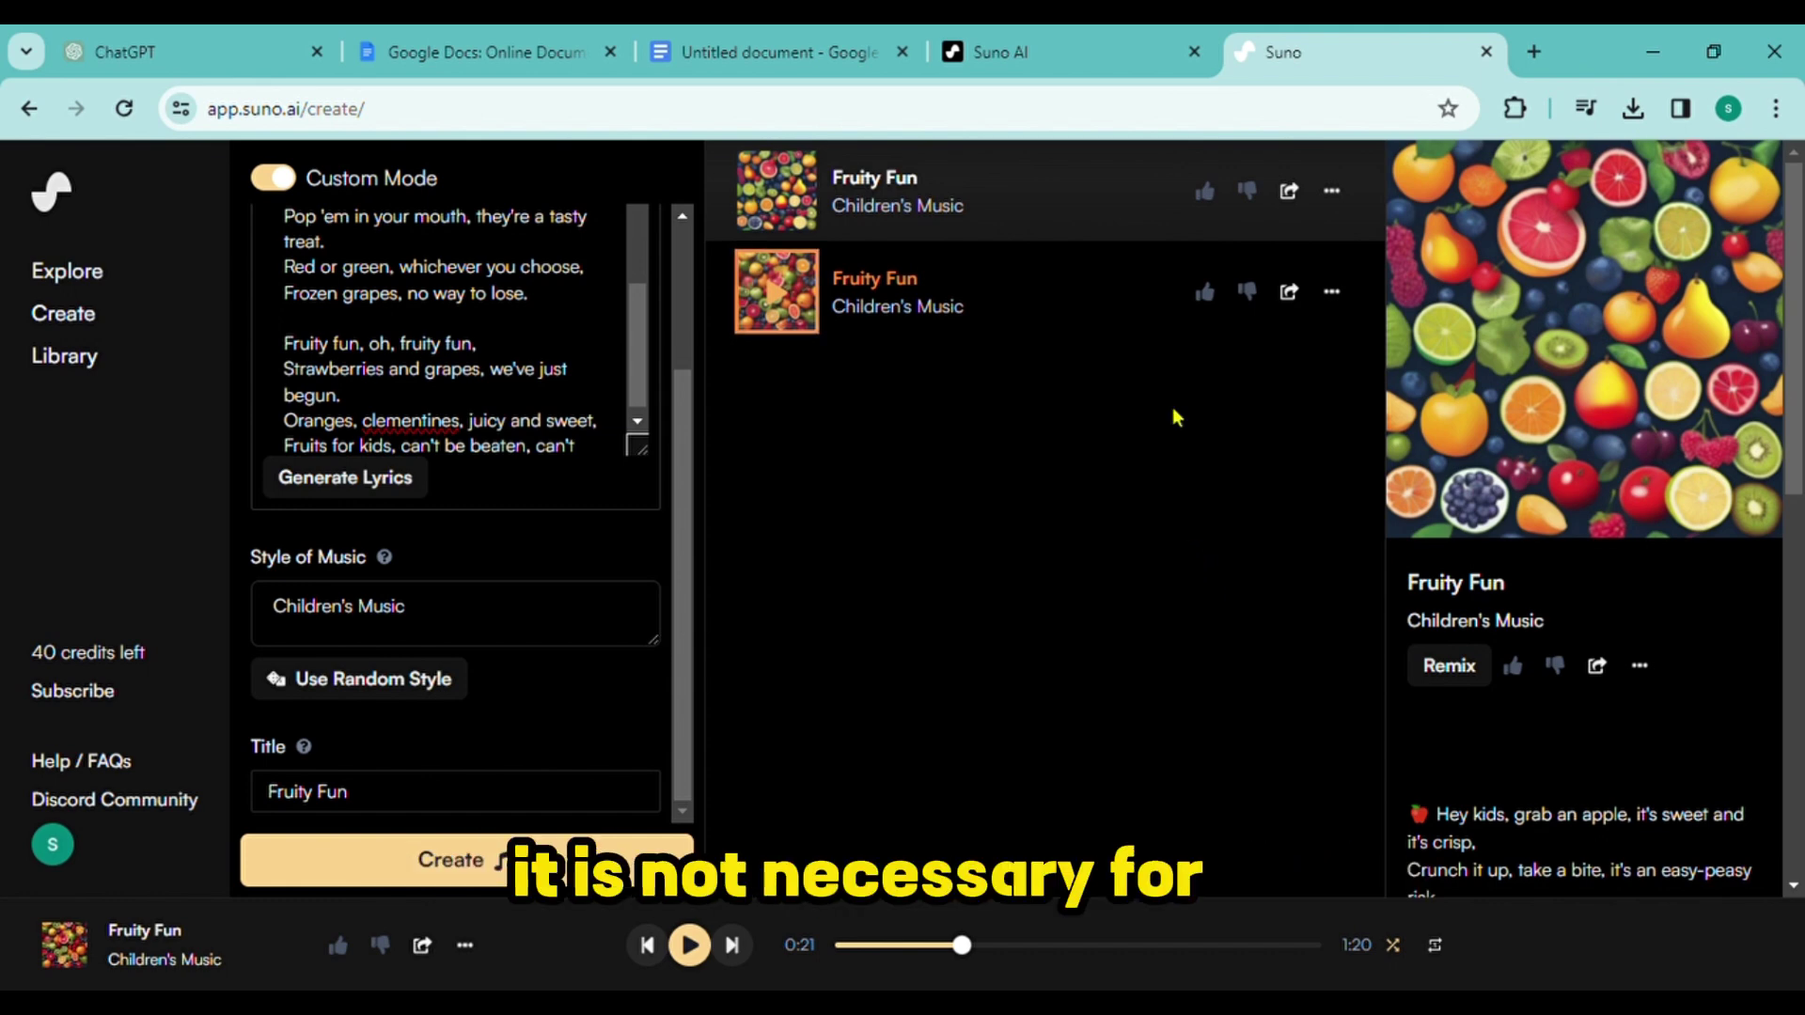
pyautogui.click(1533, 51)
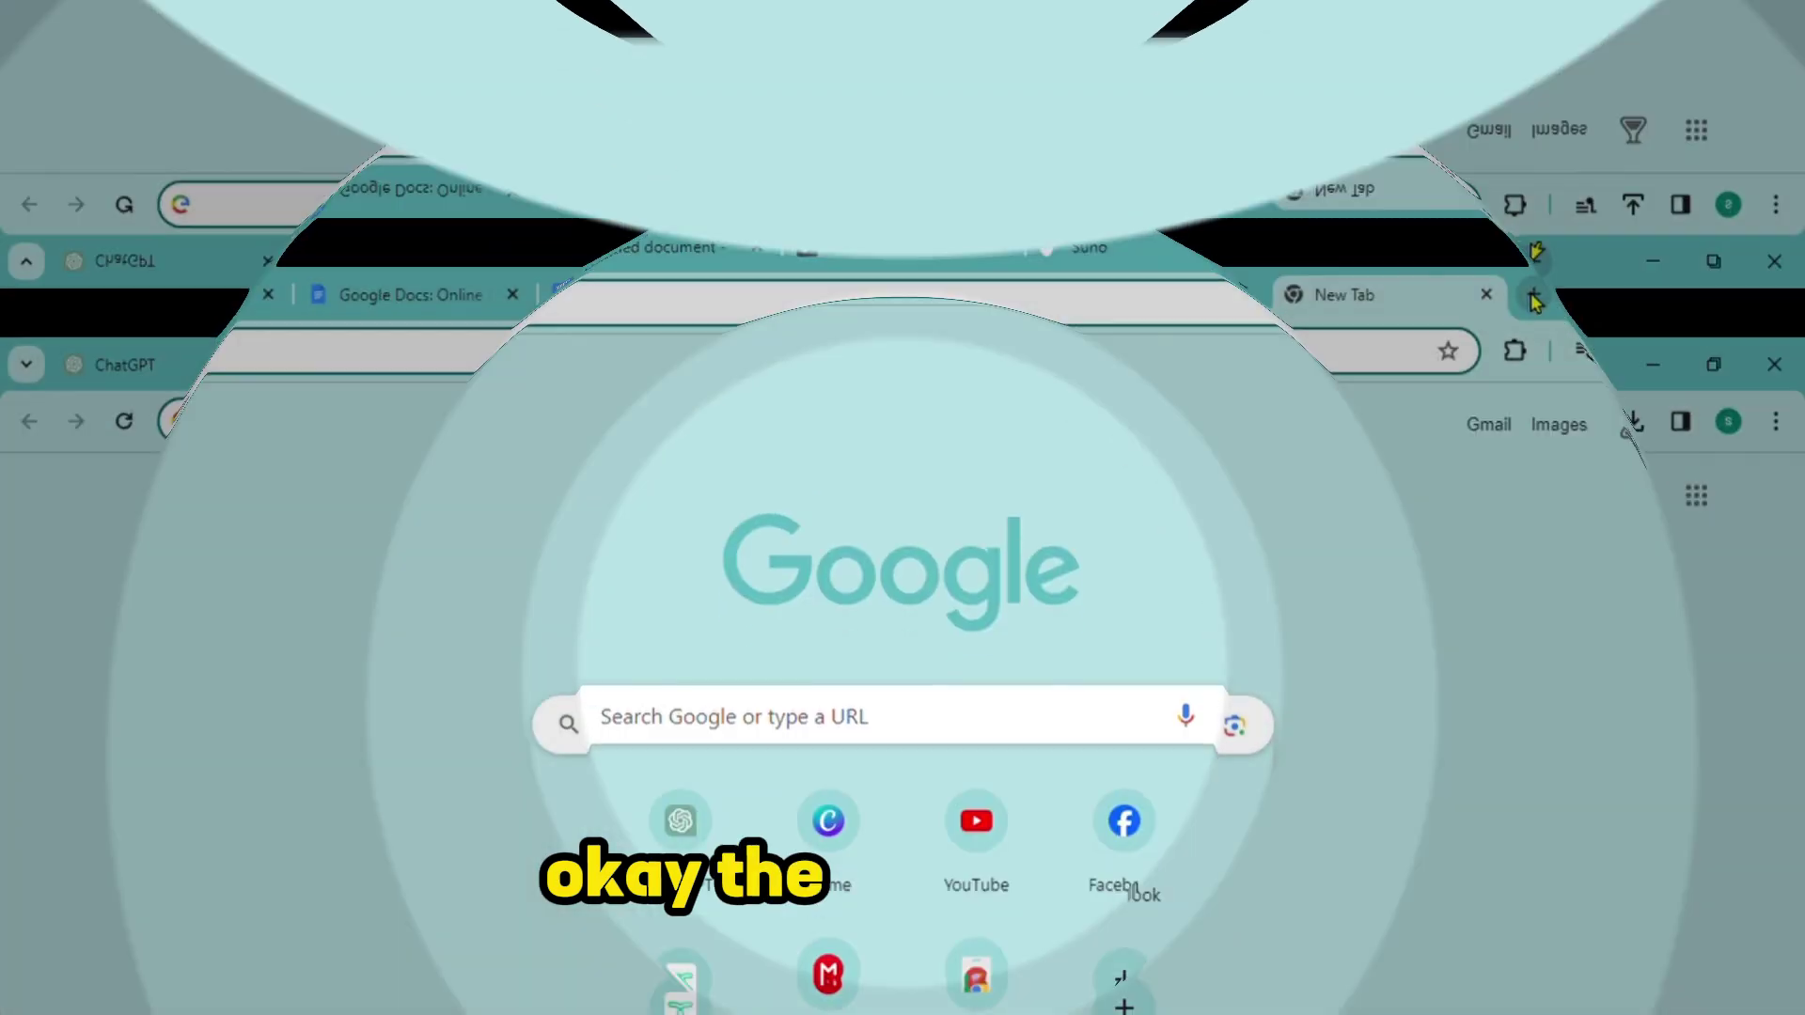
# Search for Leonardo AI, open leonardo.ai, launch the app and sign in with Google
pyautogui.click(642, 574)
pyautogui.write('leonat')
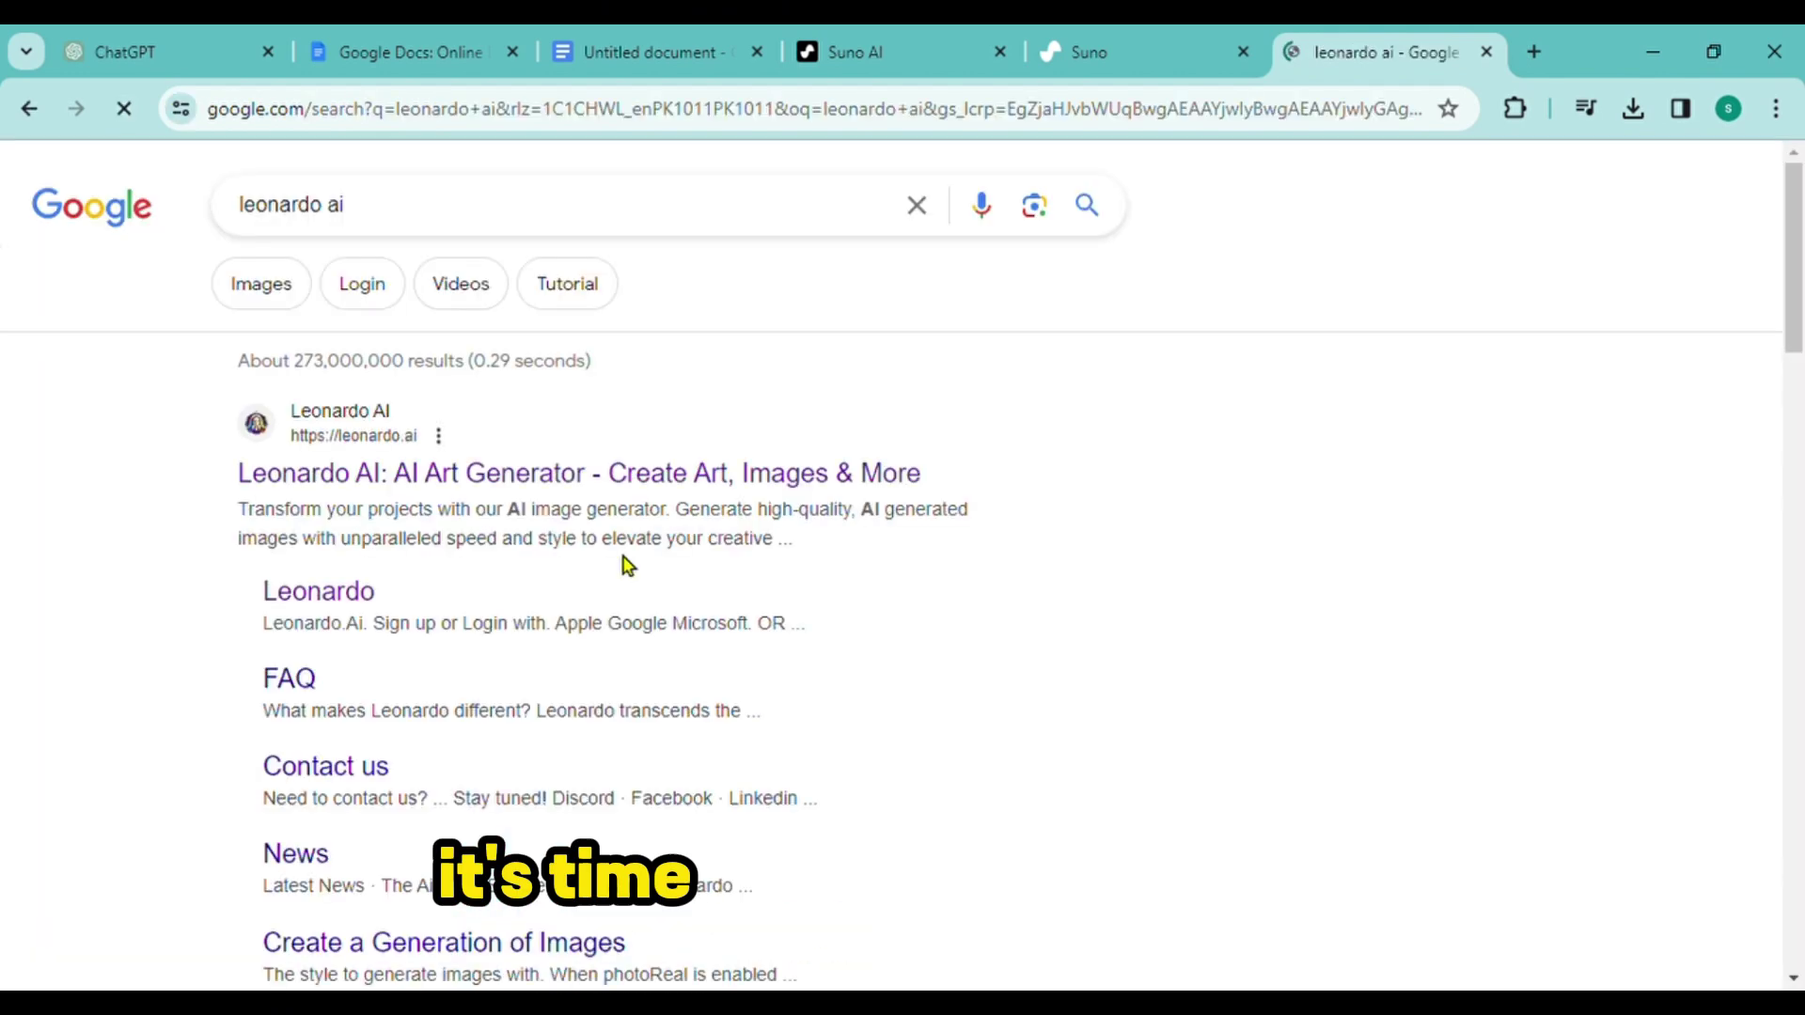
pyautogui.click(624, 473)
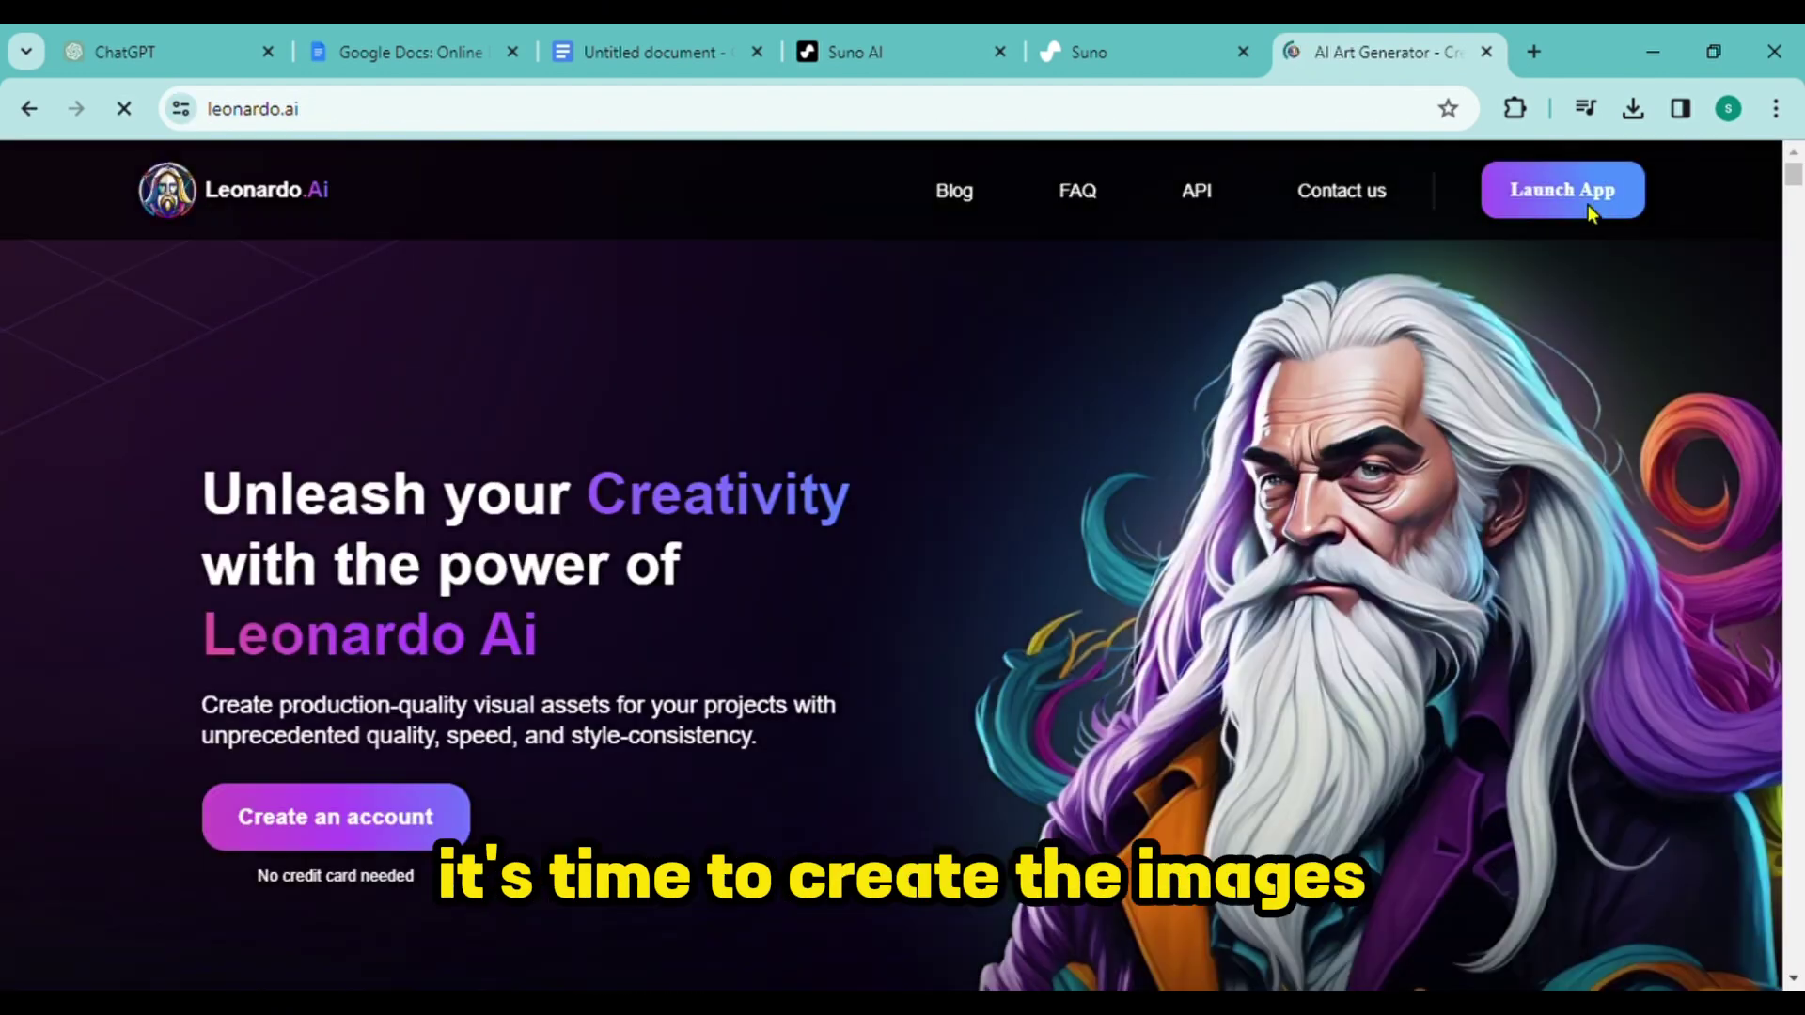
pyautogui.click(1588, 193)
pyautogui.click(453, 540)
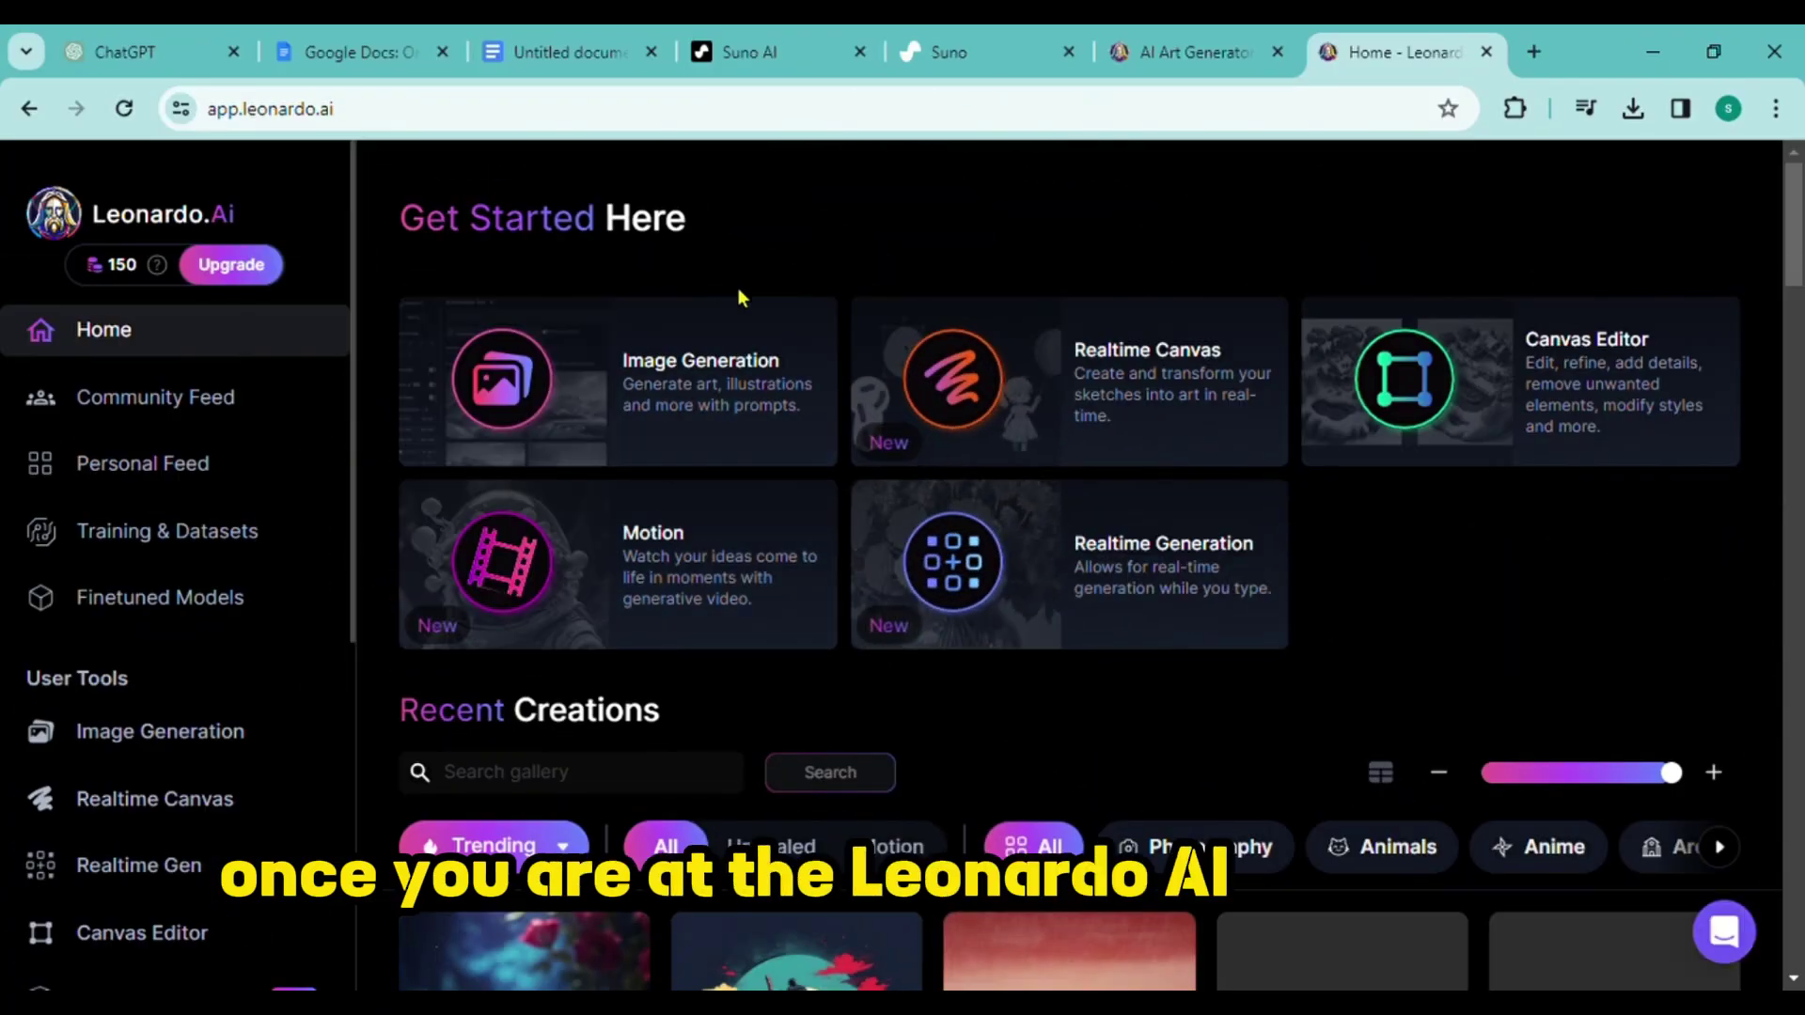
# Clear the old prompt in Leonardo.Ai and choose the 3D Animation Style model
pyautogui.click(690, 385)
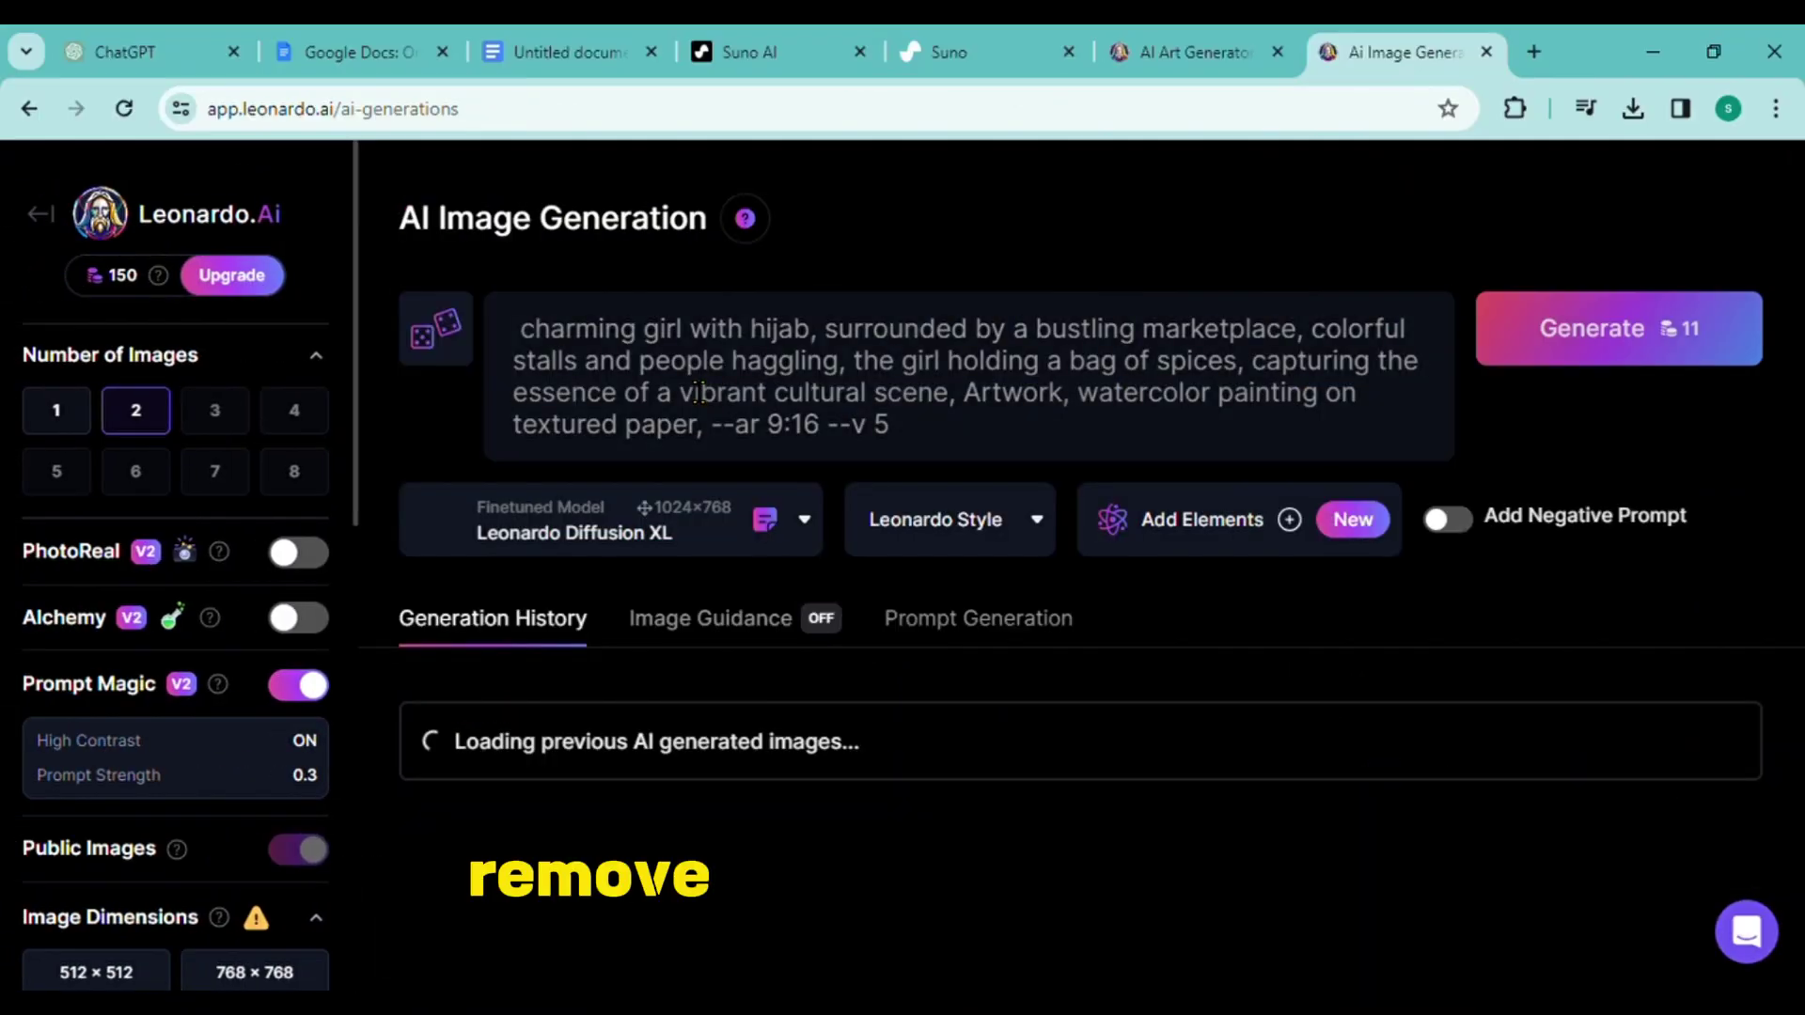
pyautogui.moveTo(1073, 449); pyautogui.dragTo(520, 324)
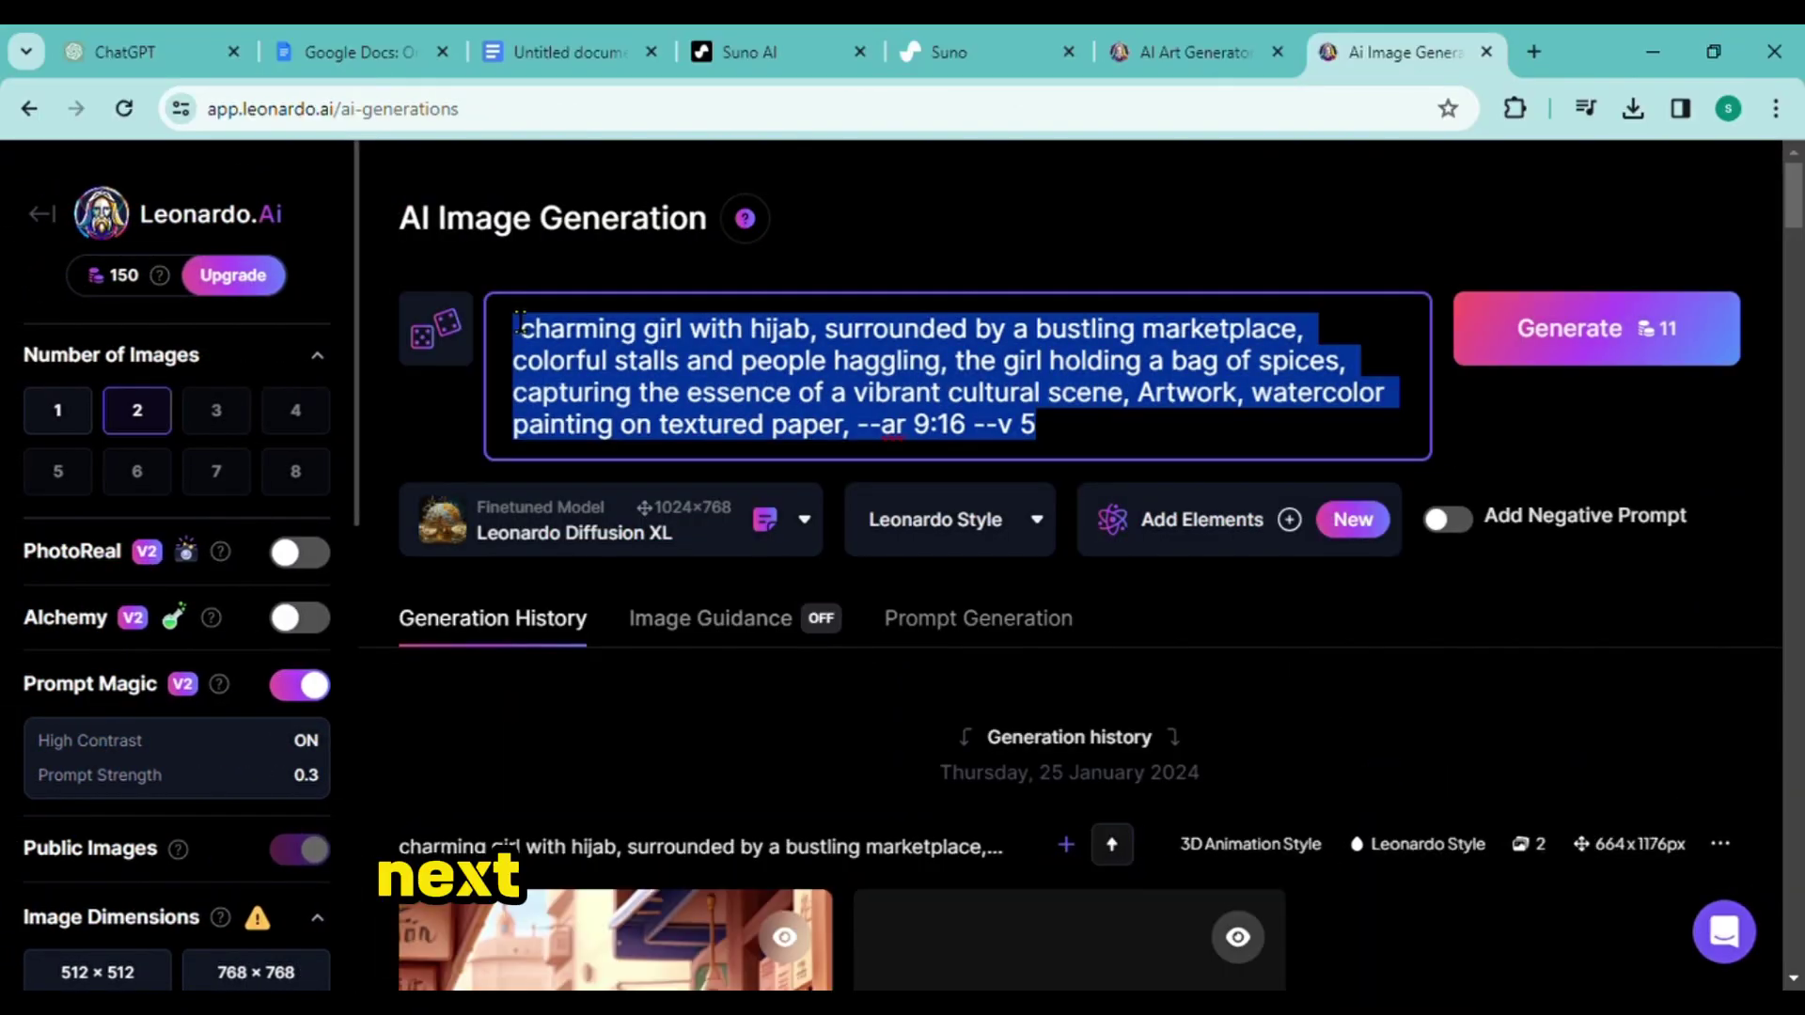
pyautogui.press('BackSpace')
pyautogui.click(415, 474)
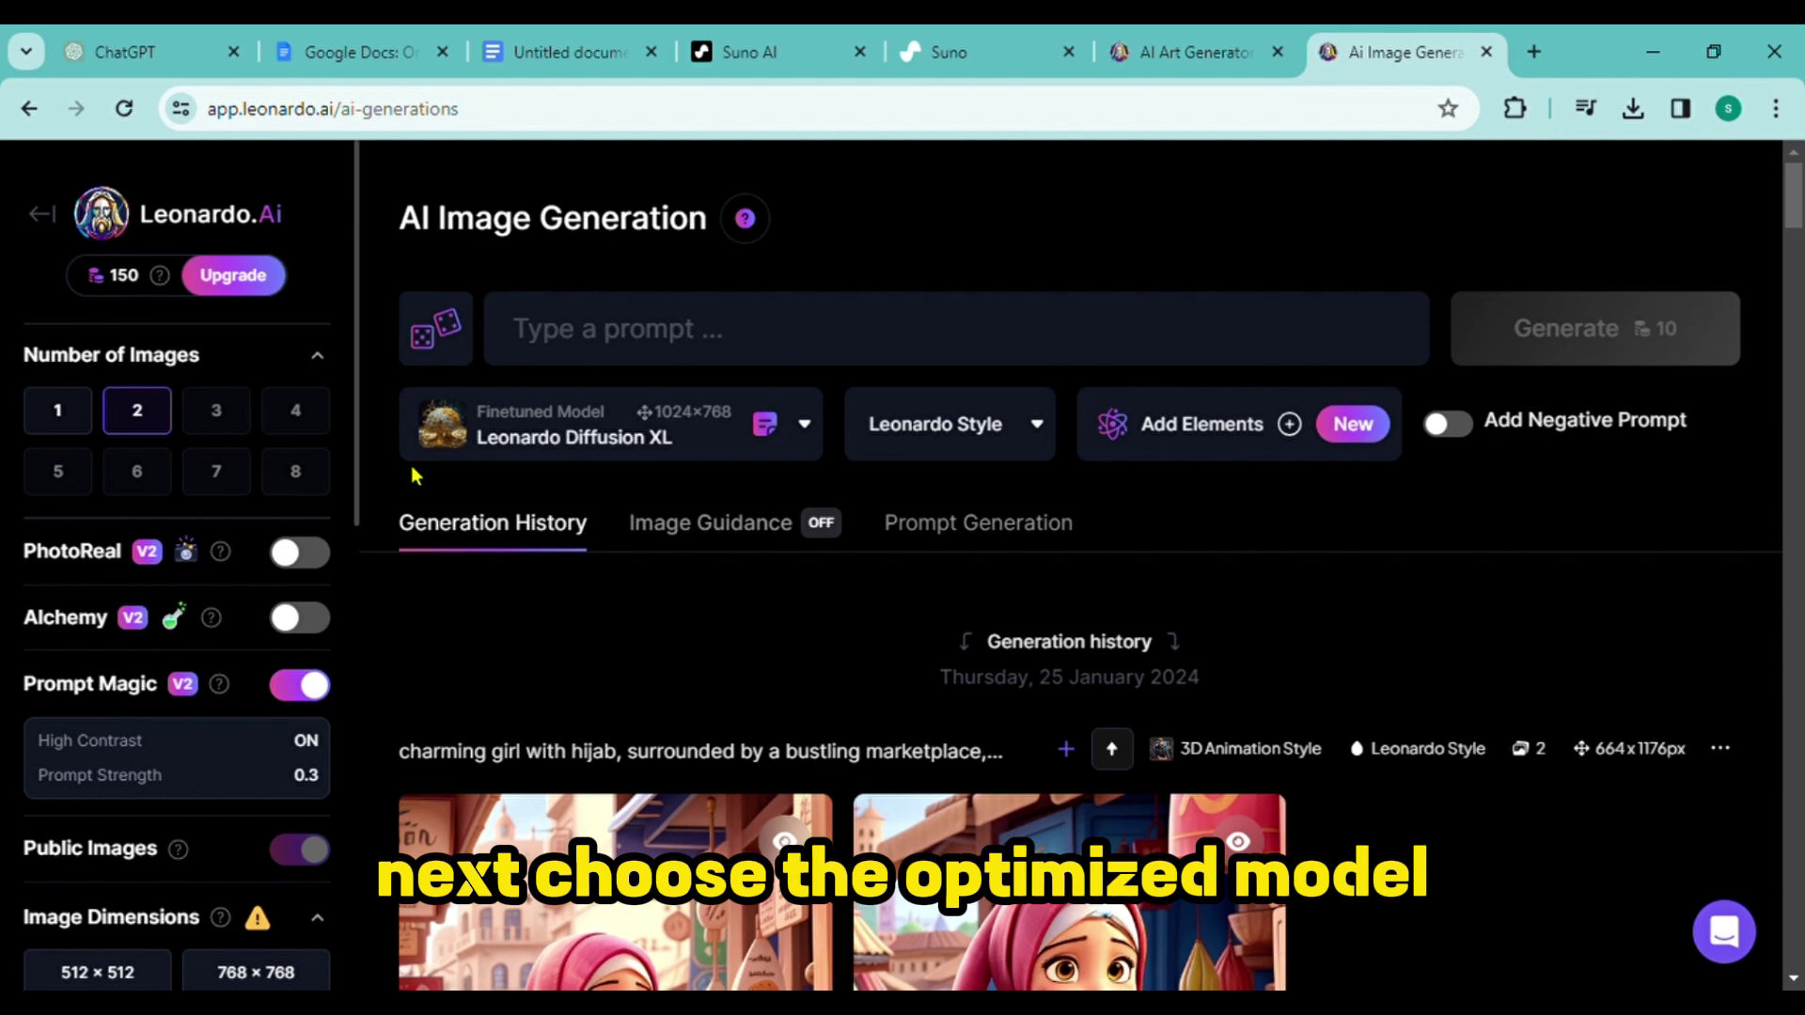
pyautogui.click(824, 433)
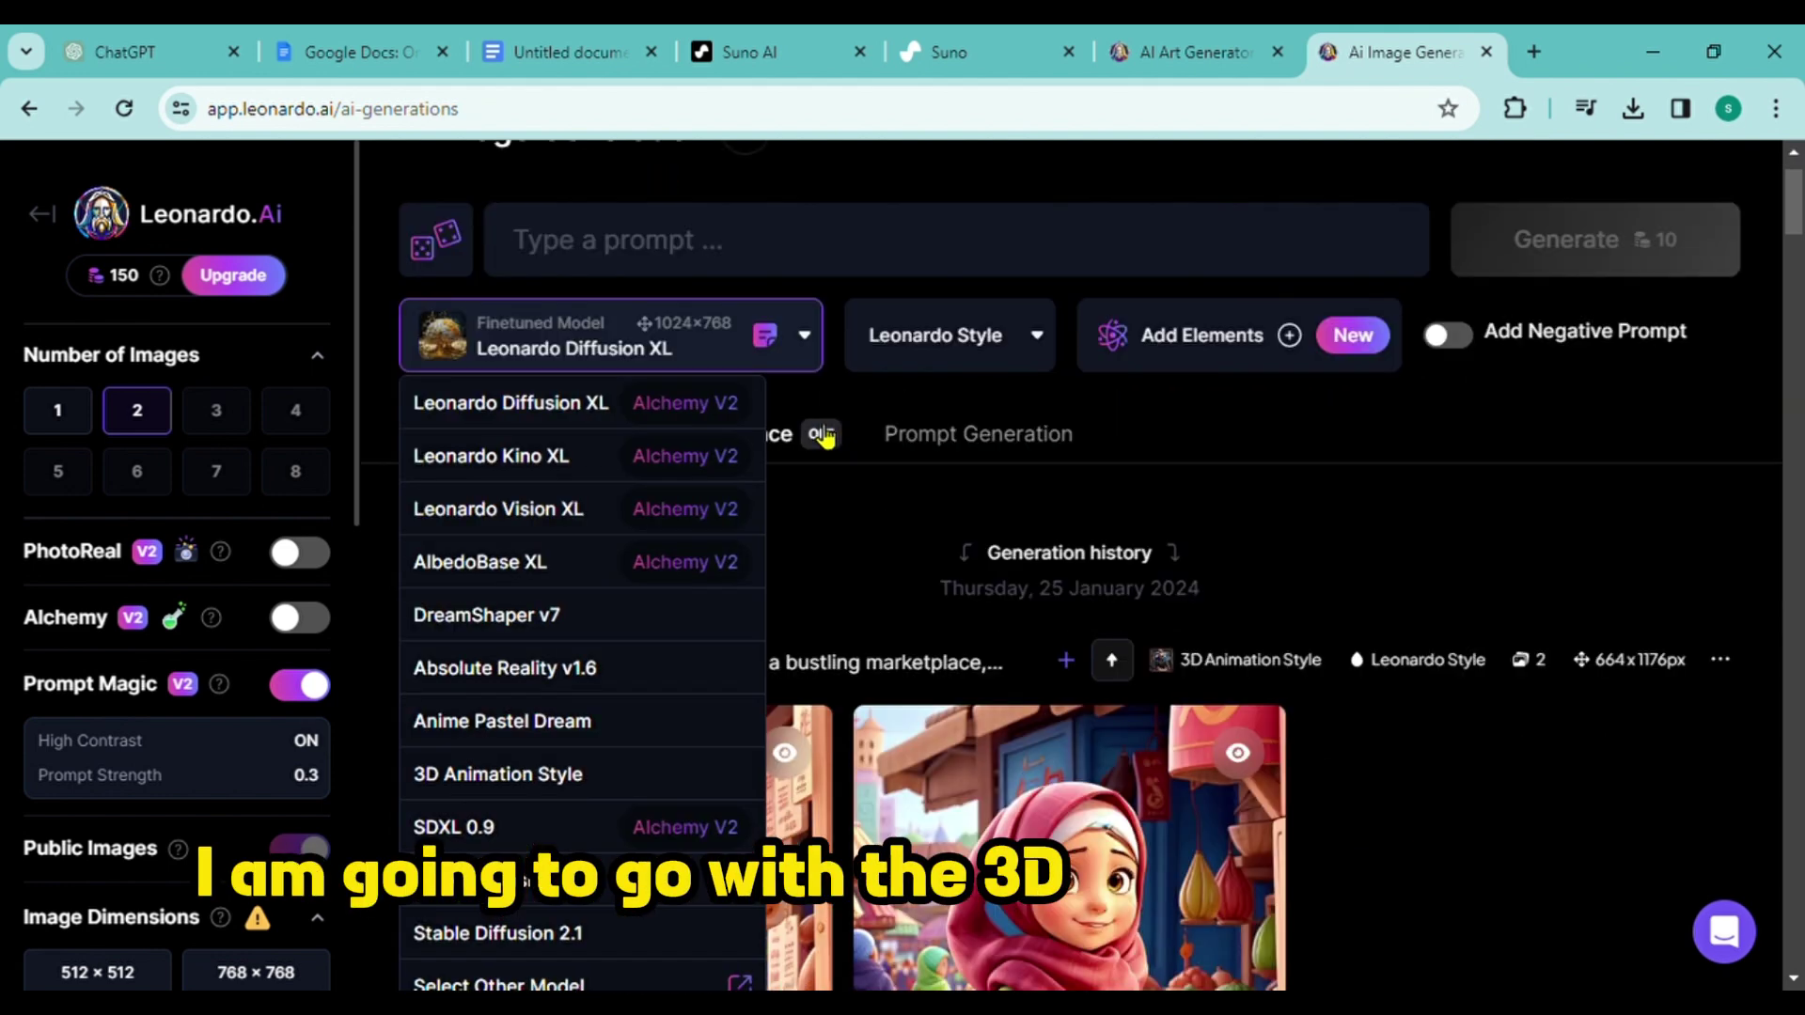
pyautogui.click(533, 778)
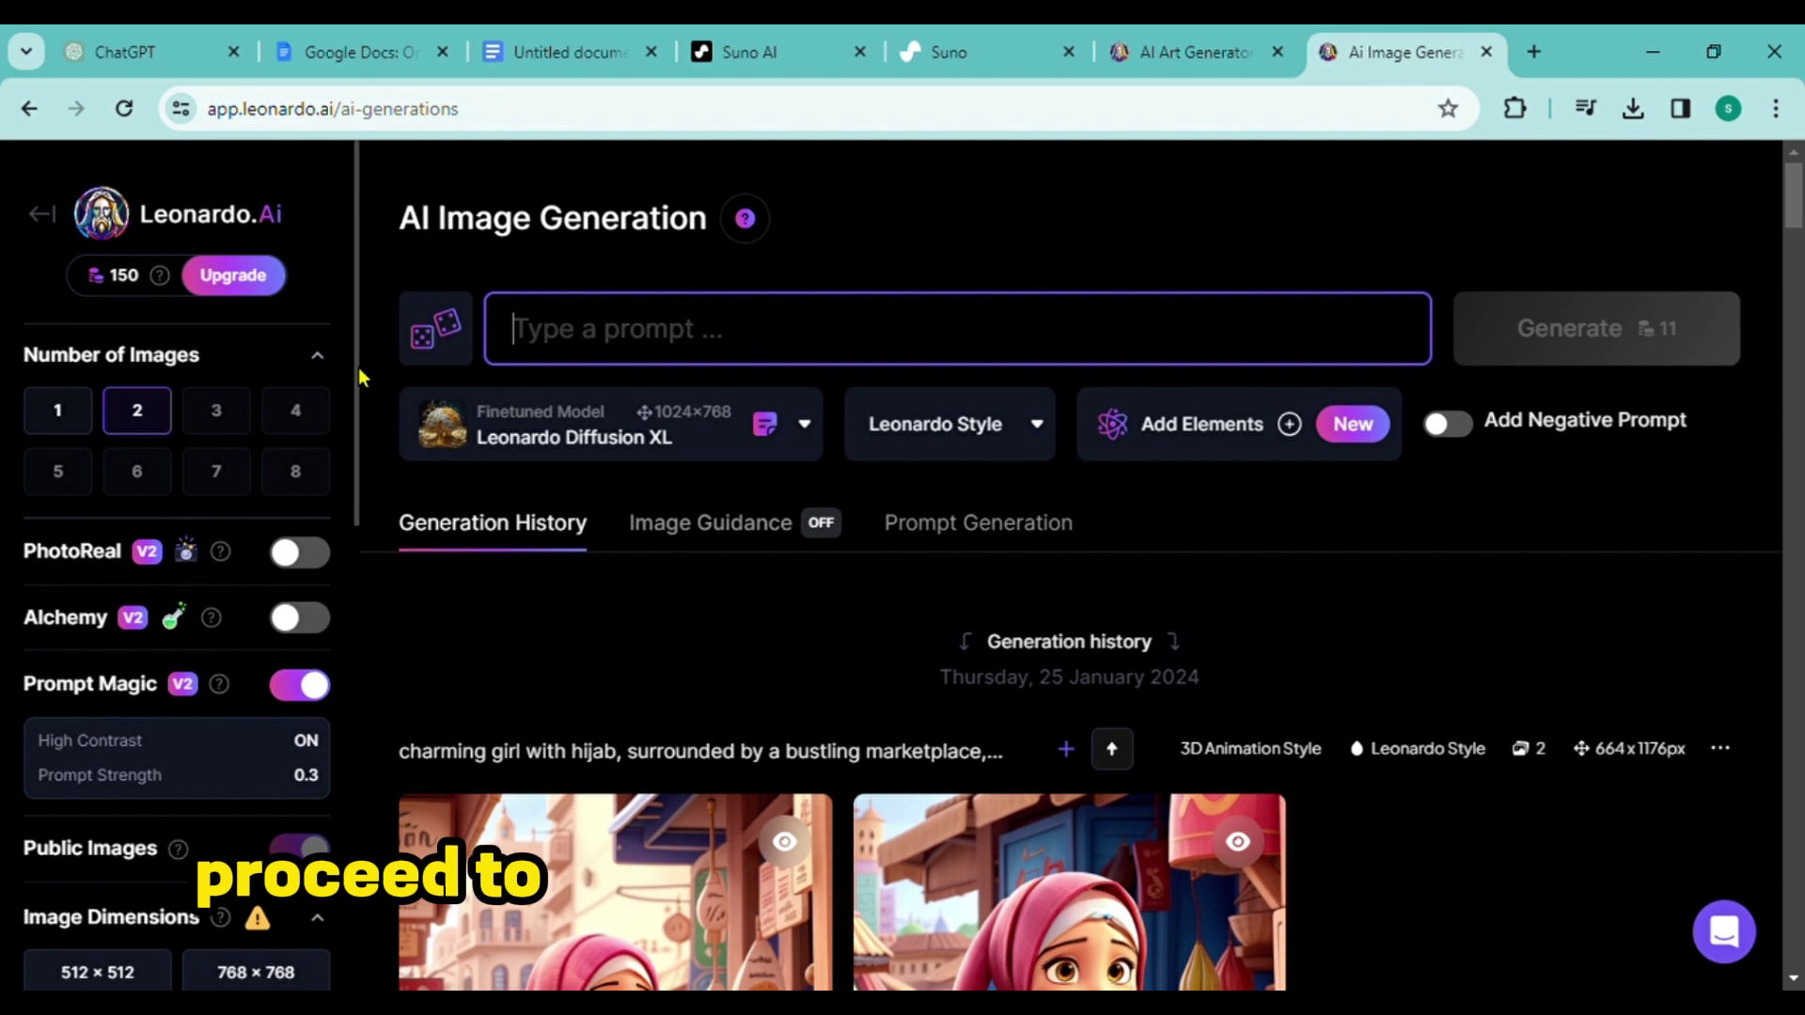
# Copy the Scene 1 dancing-fruits paragraph from ChatGPT for the Leonardo prompt
pyautogui.scroll(-6, 359, 376)
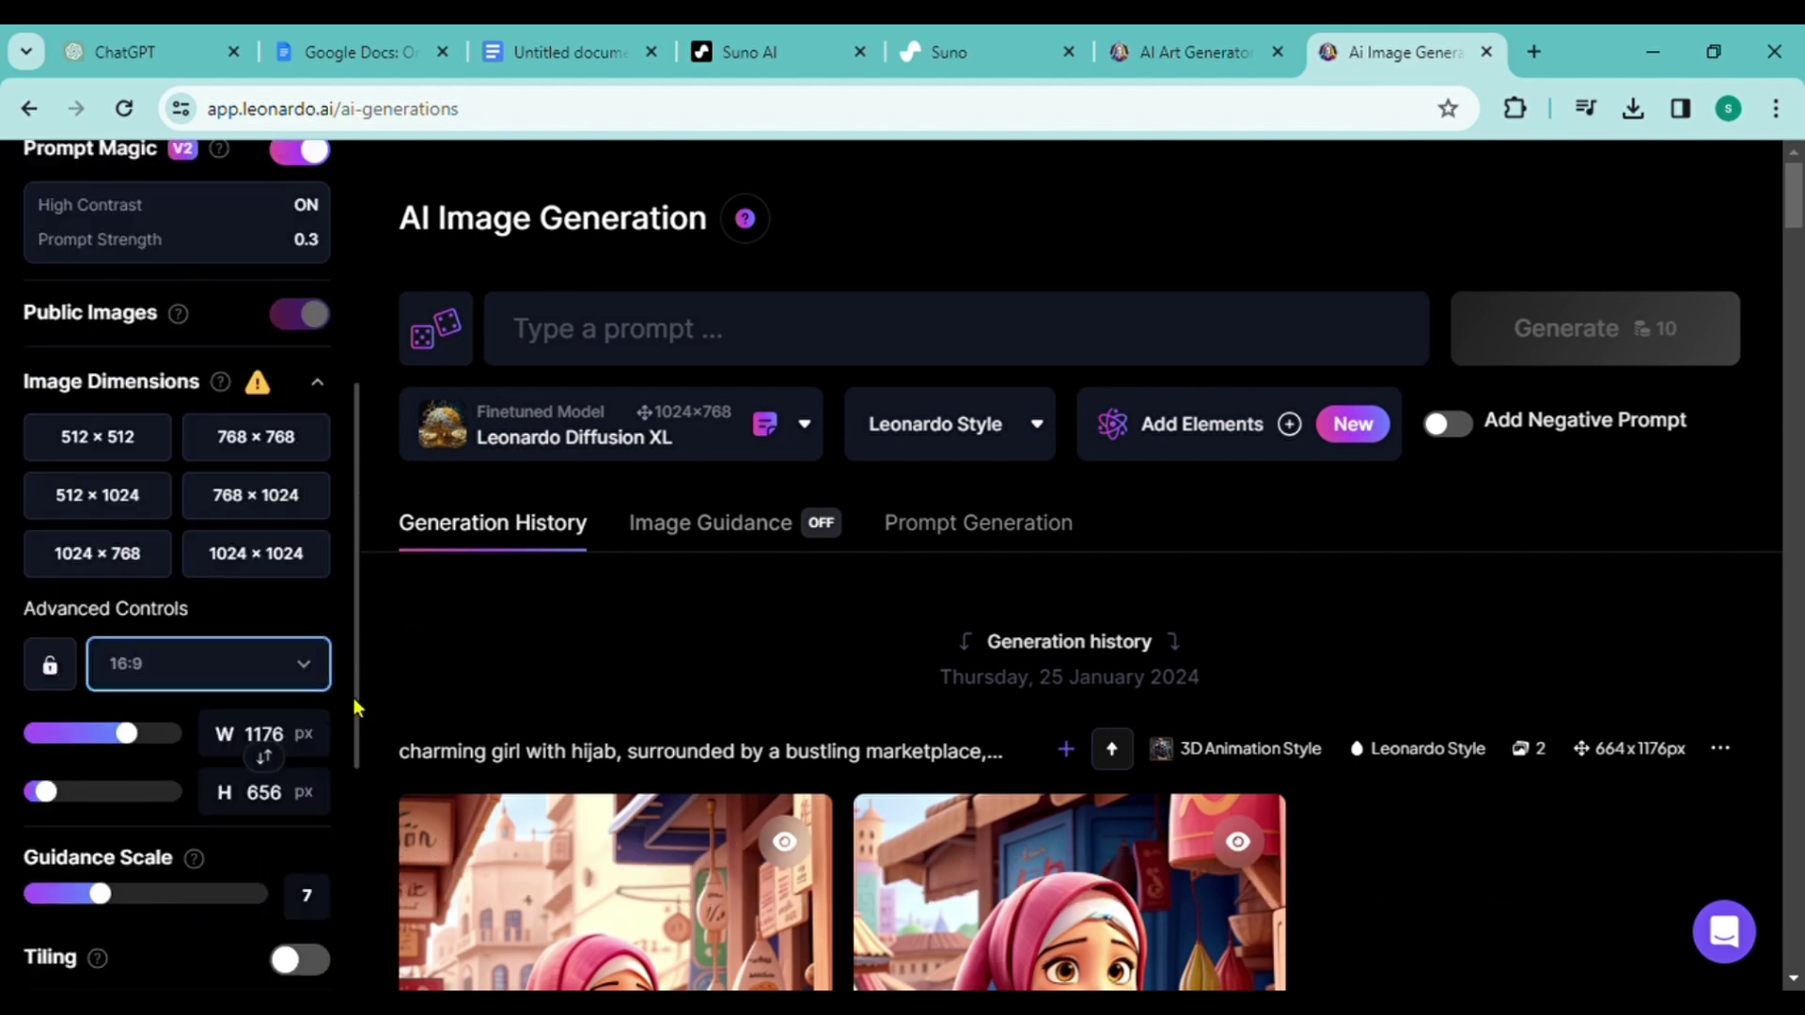
pyautogui.scroll(2, 363, 612)
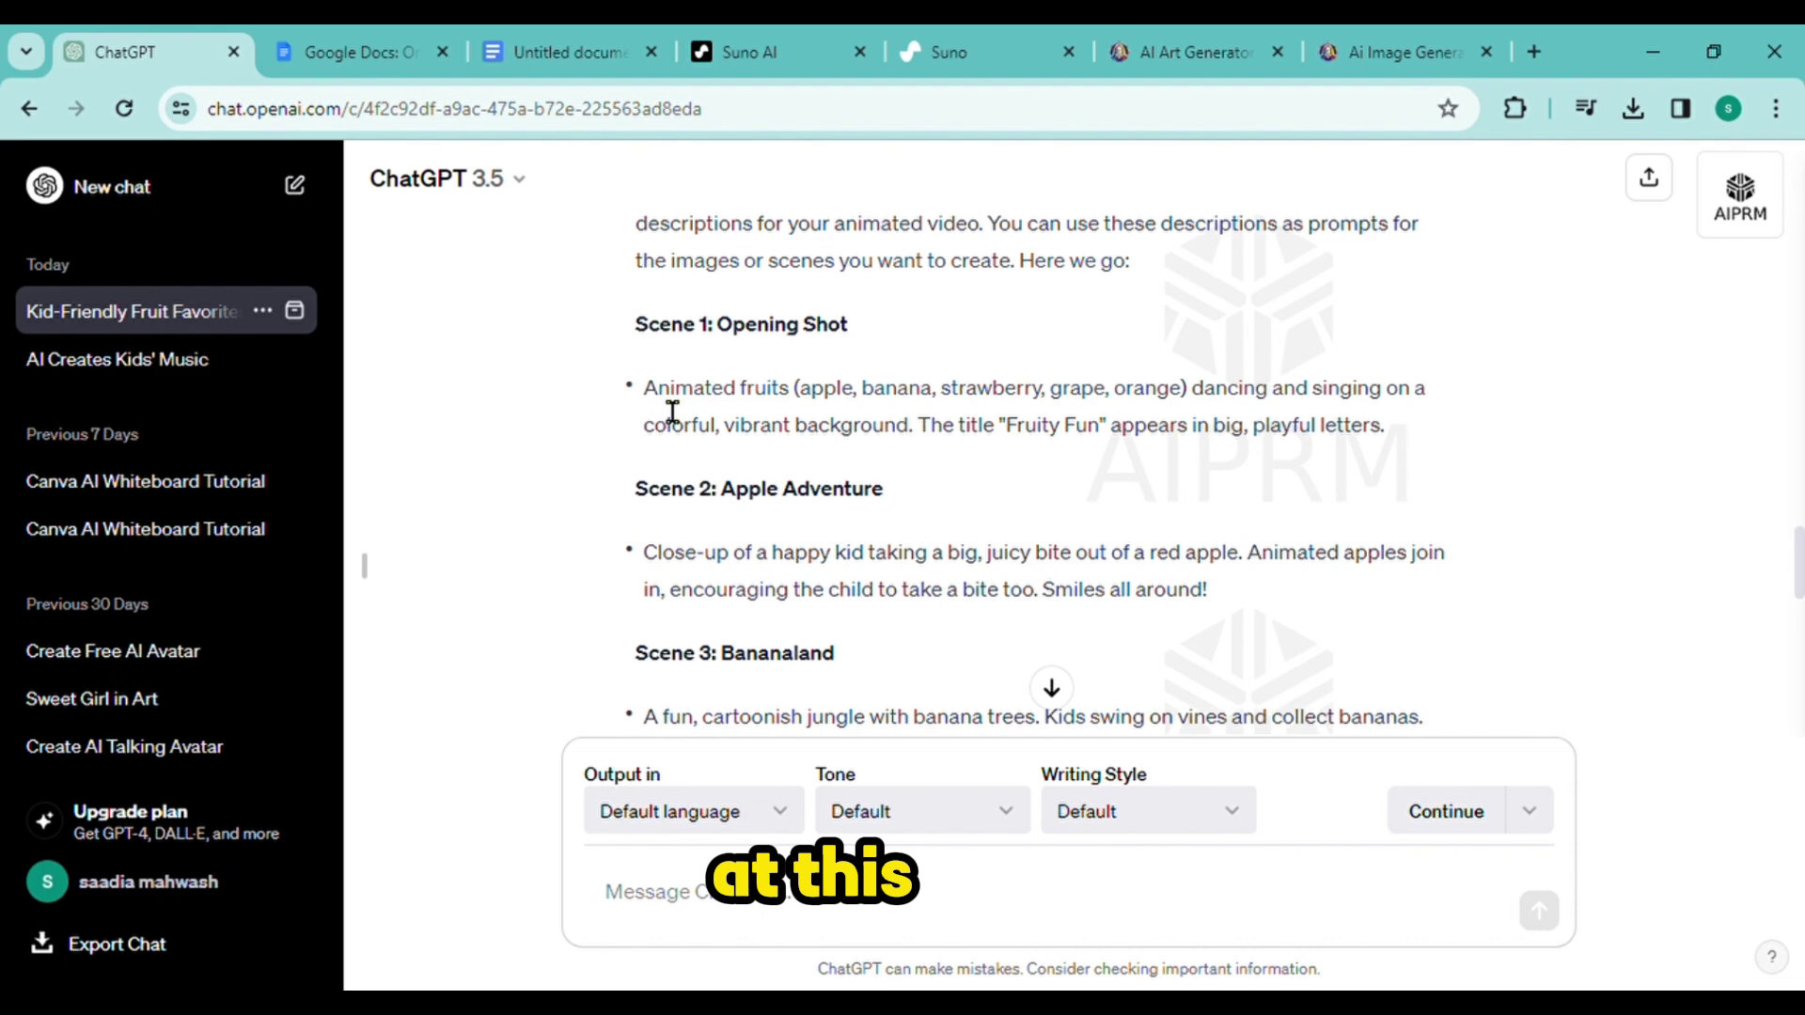
pyautogui.moveTo(811, 390); pyautogui.dragTo(664, 408)
pyautogui.moveTo(1072, 396); pyautogui.dragTo(1391, 437)
pyautogui.hotkey('ctrl', 'c')
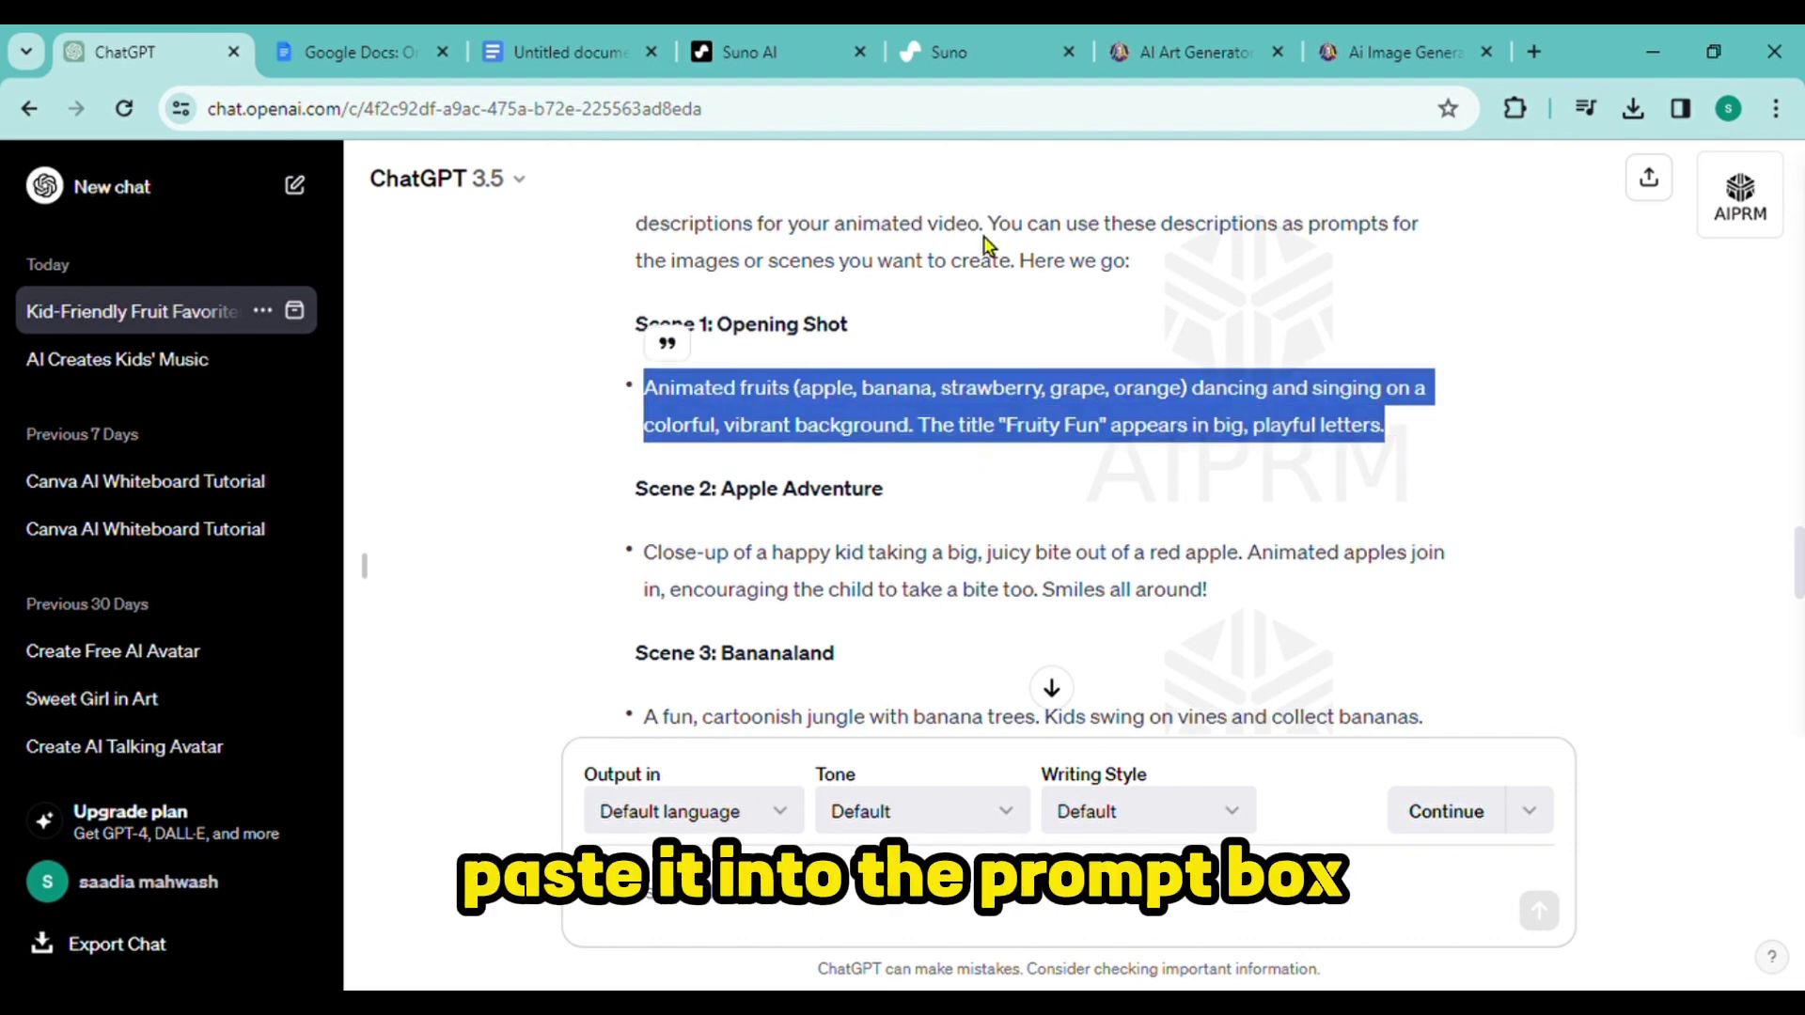
pyautogui.click(1406, 52)
pyautogui.click(571, 252)
# Paste the Scene 1 prompt, generate two images, and download the first one
pyautogui.hotkey('ctrl', 'v')
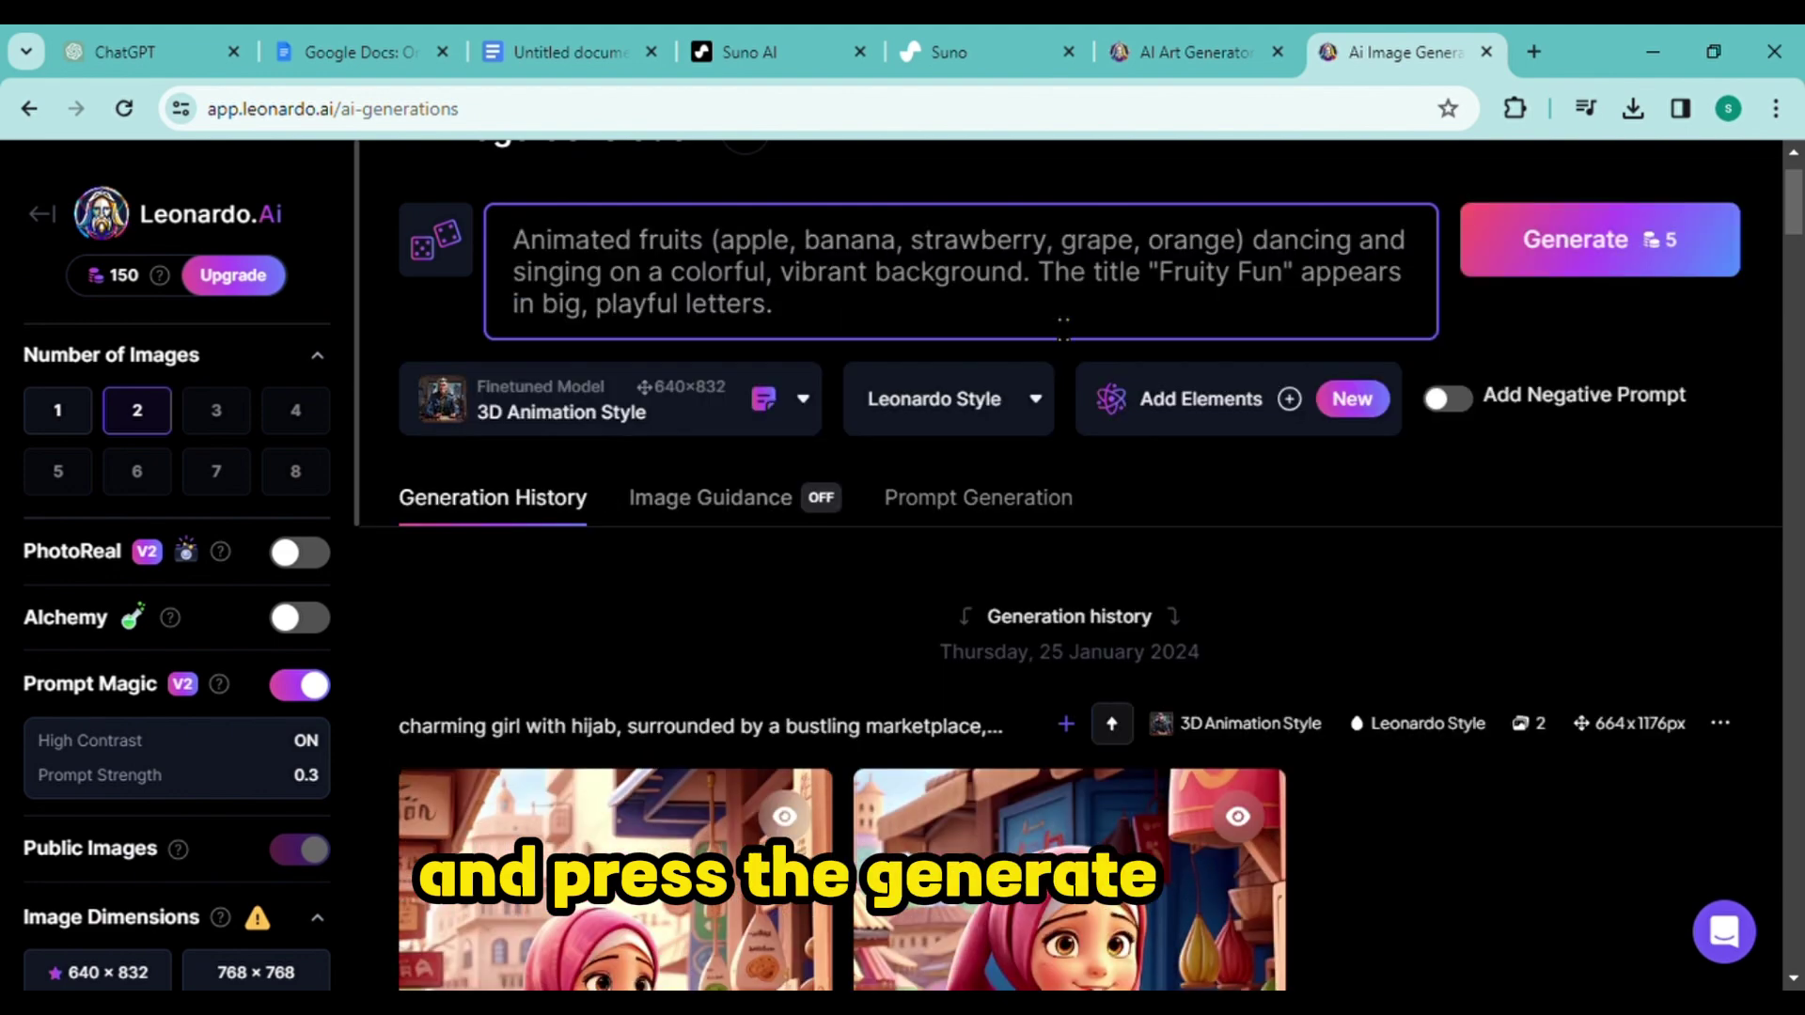
pyautogui.click(1579, 242)
pyautogui.scroll(-3, 1798, 244)
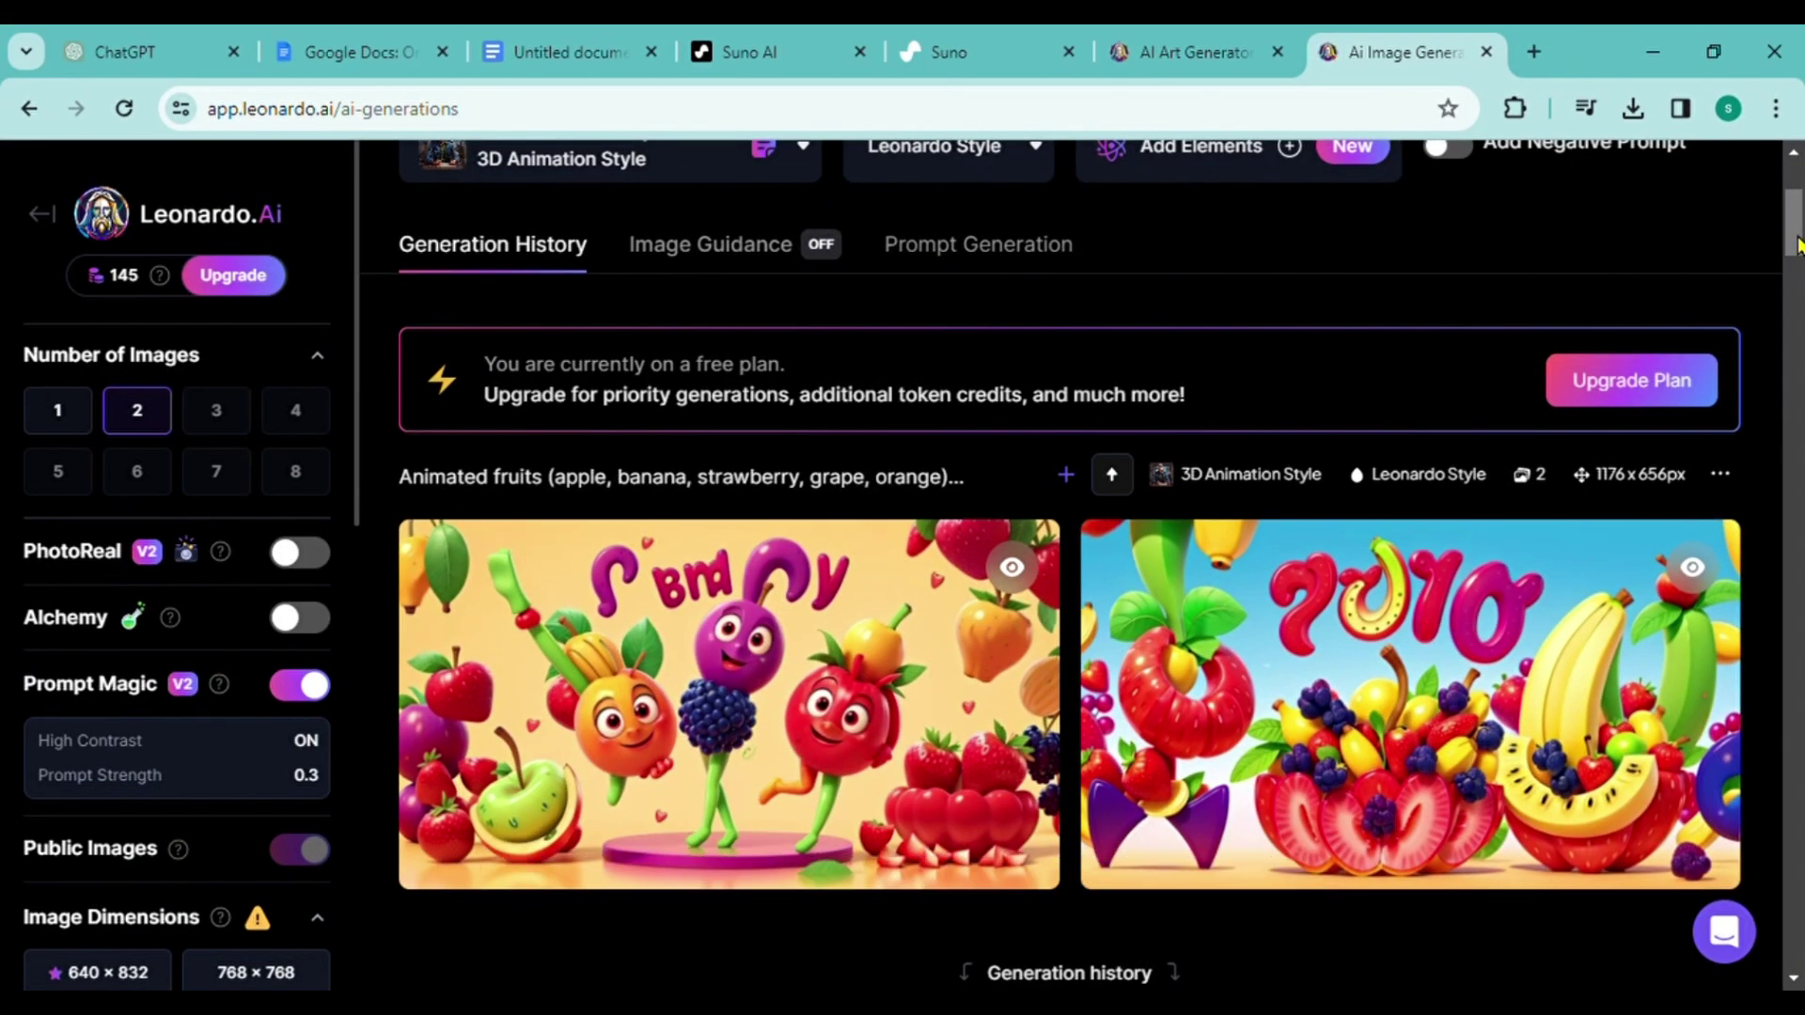
pyautogui.moveTo(901, 585)
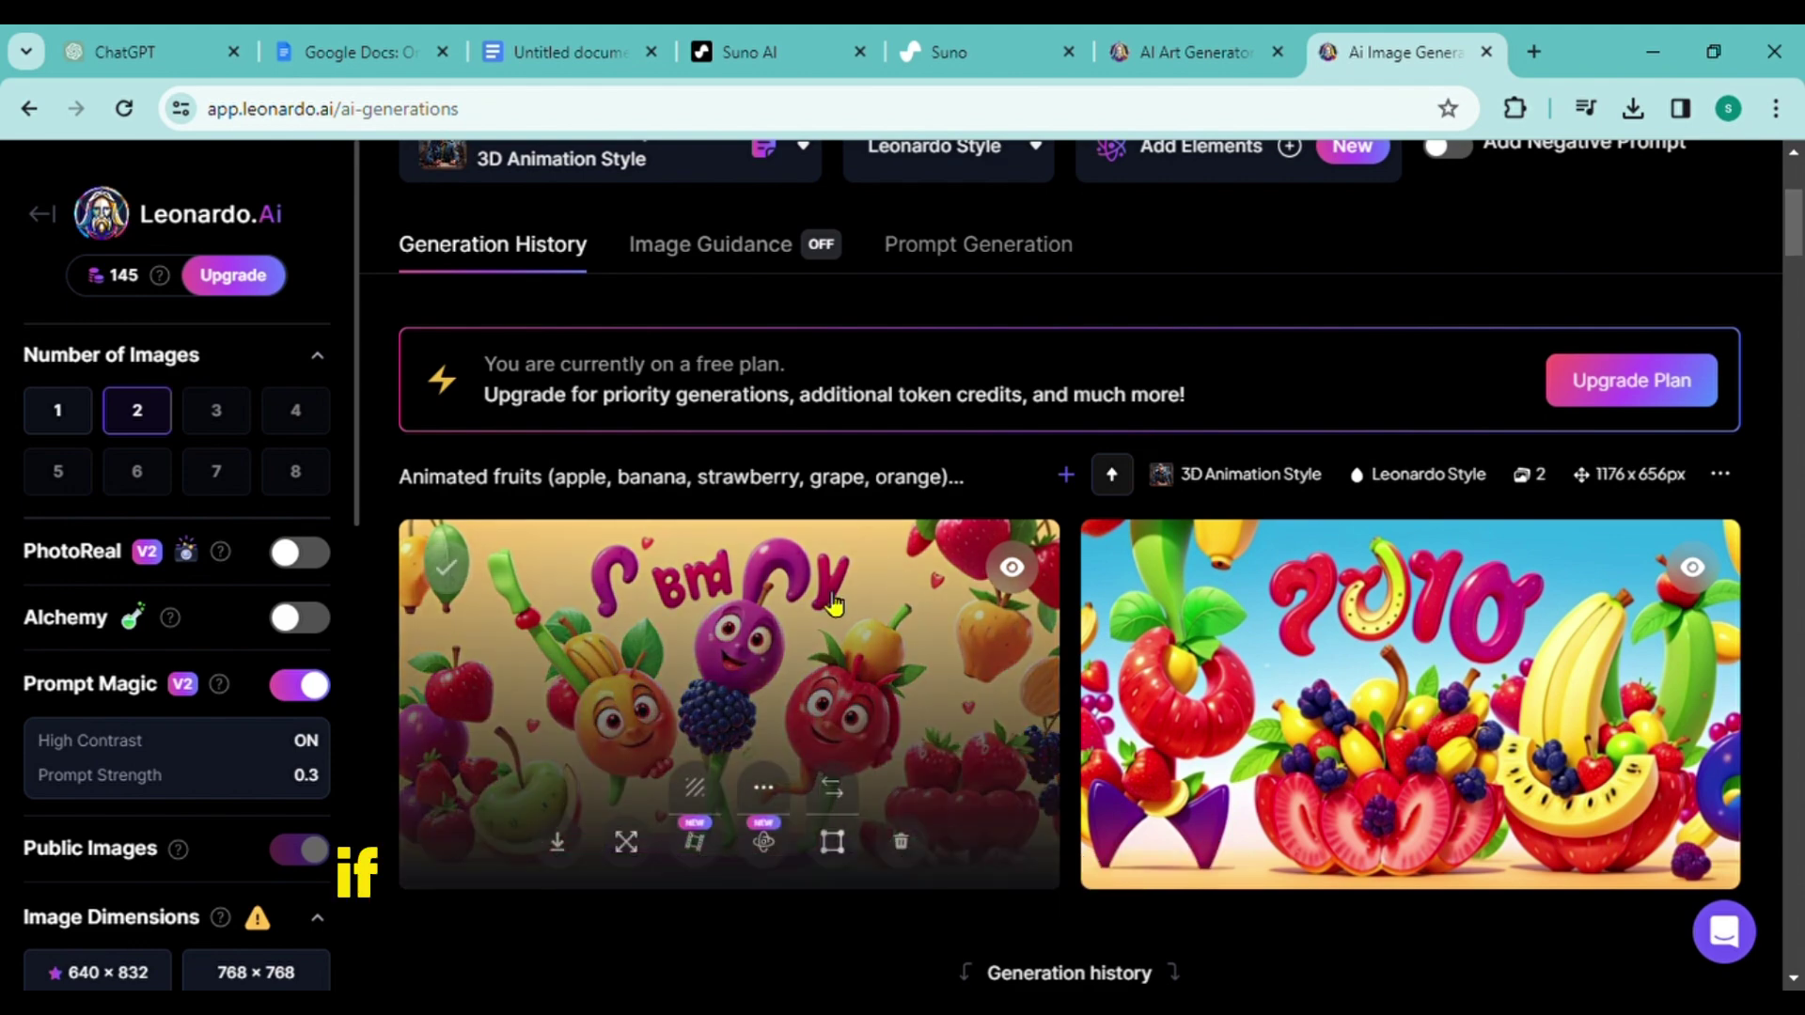
pyautogui.click(580, 841)
pyautogui.moveTo(1135, 745)
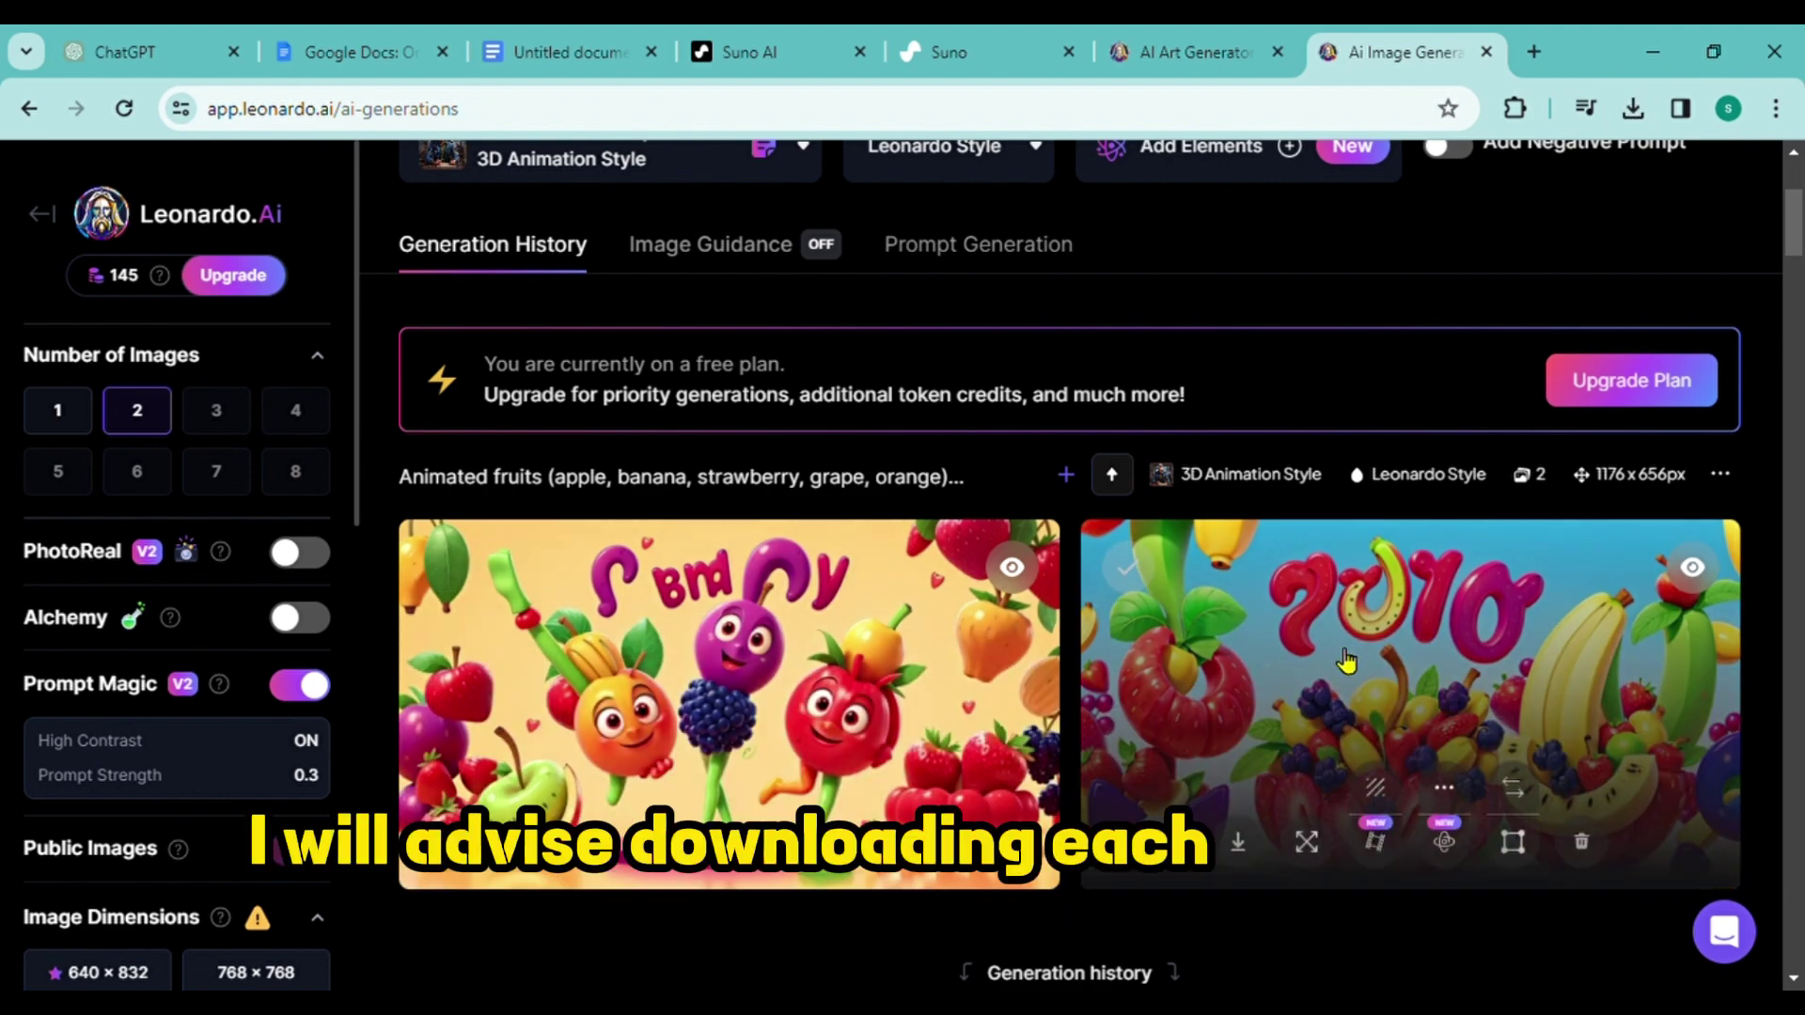
# Copy the Scene 2 apple paragraph from ChatGPT for the next prompt
pyautogui.click(131, 52)
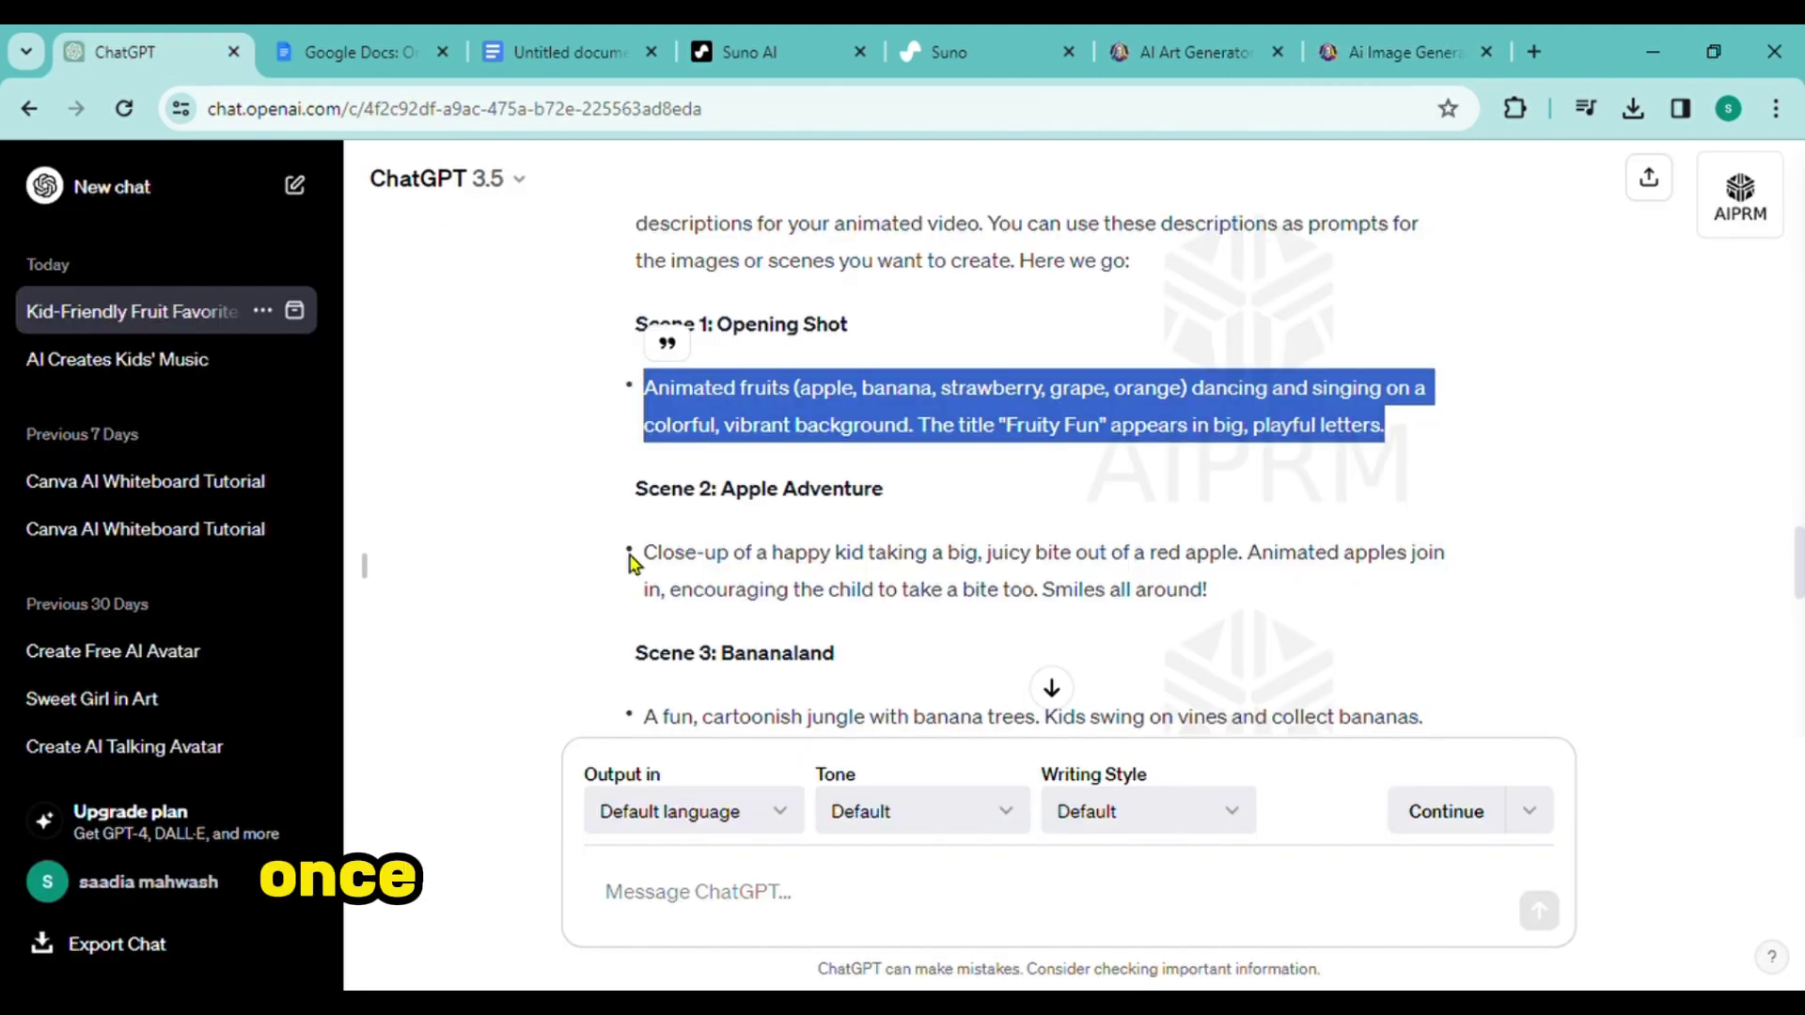
pyautogui.moveTo(645, 554); pyautogui.dragTo(1211, 594)
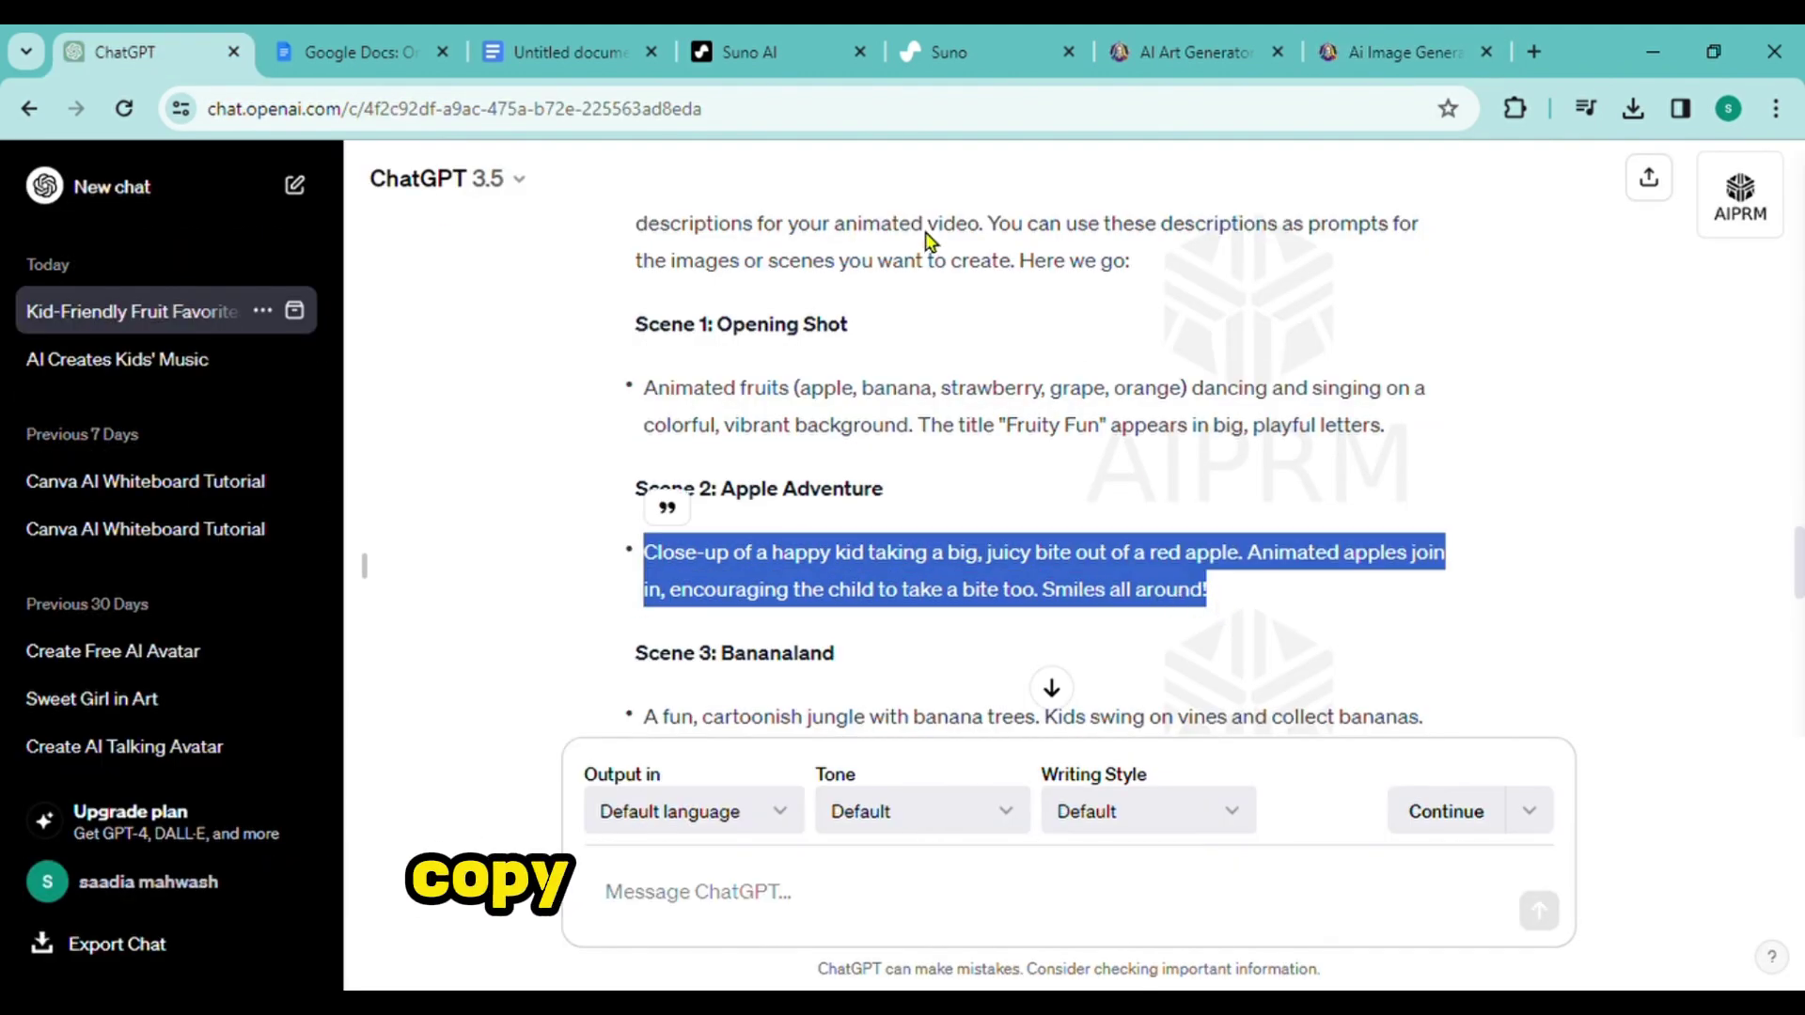
pyautogui.click(1401, 52)
pyautogui.scroll(3, 484, 348)
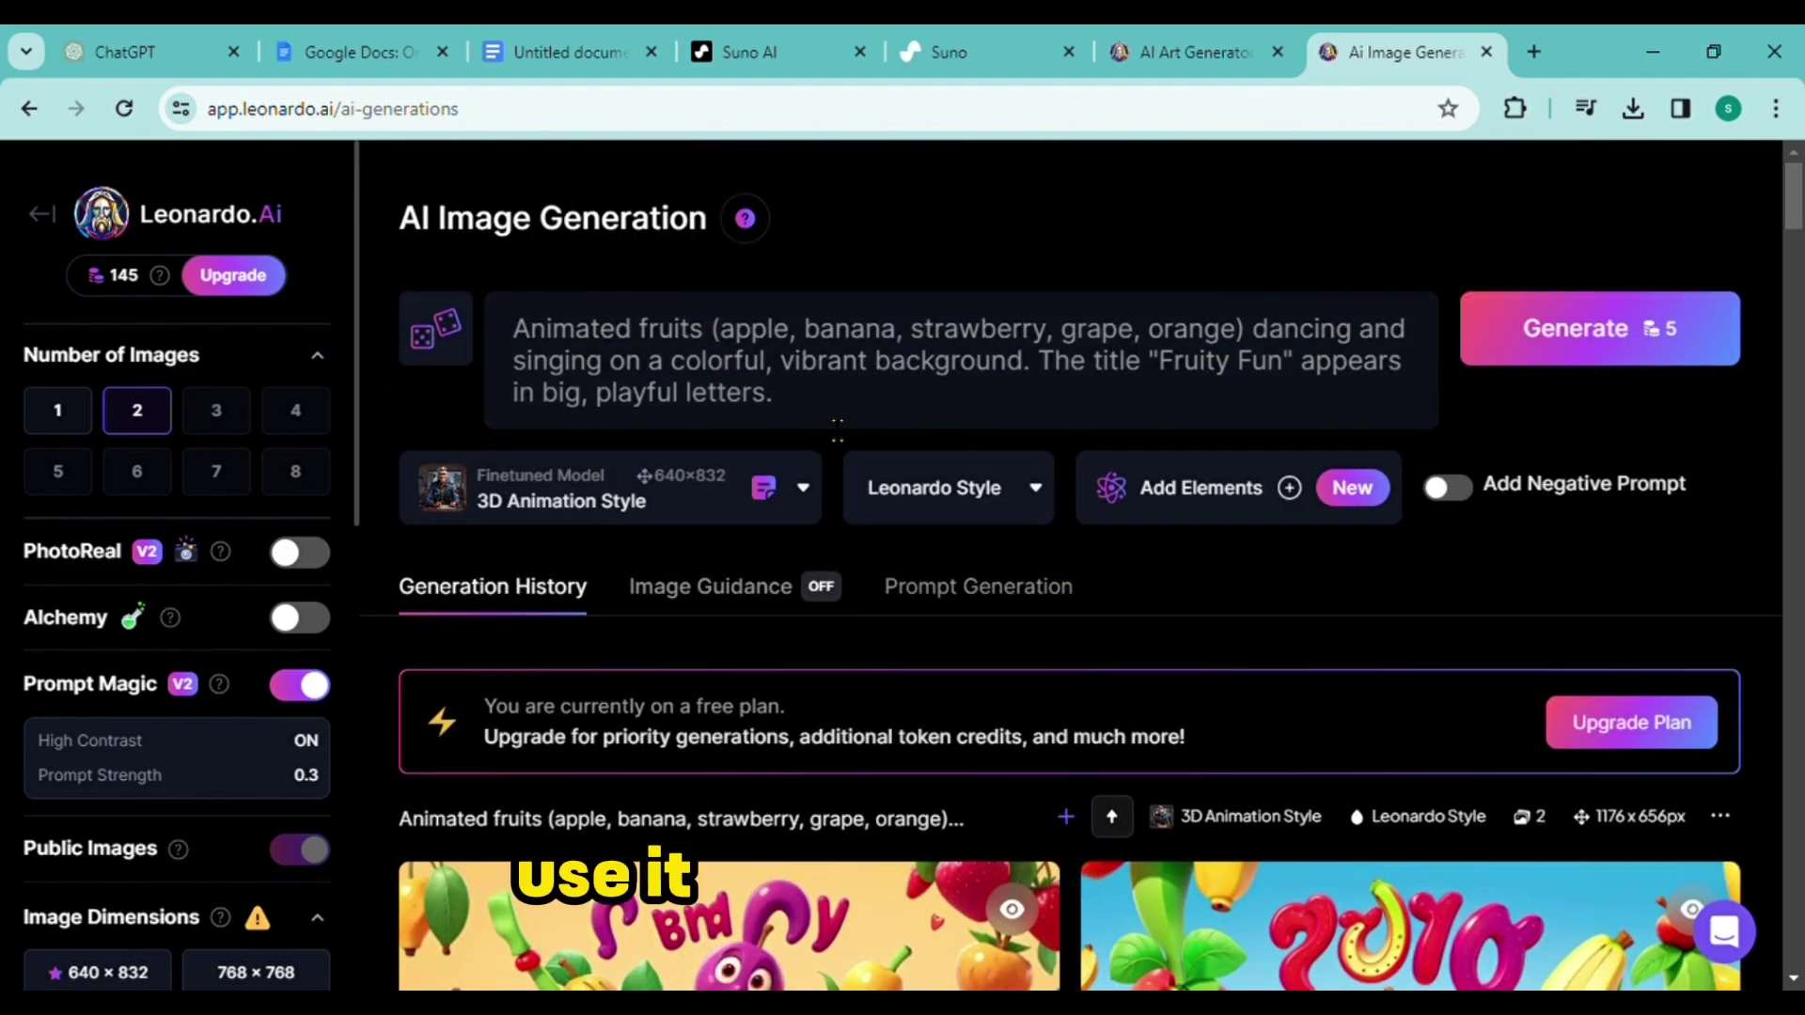
# Replace the prompt with the wave-goodbye closing scene description
pyautogui.hotkey('ctrl', 'a')
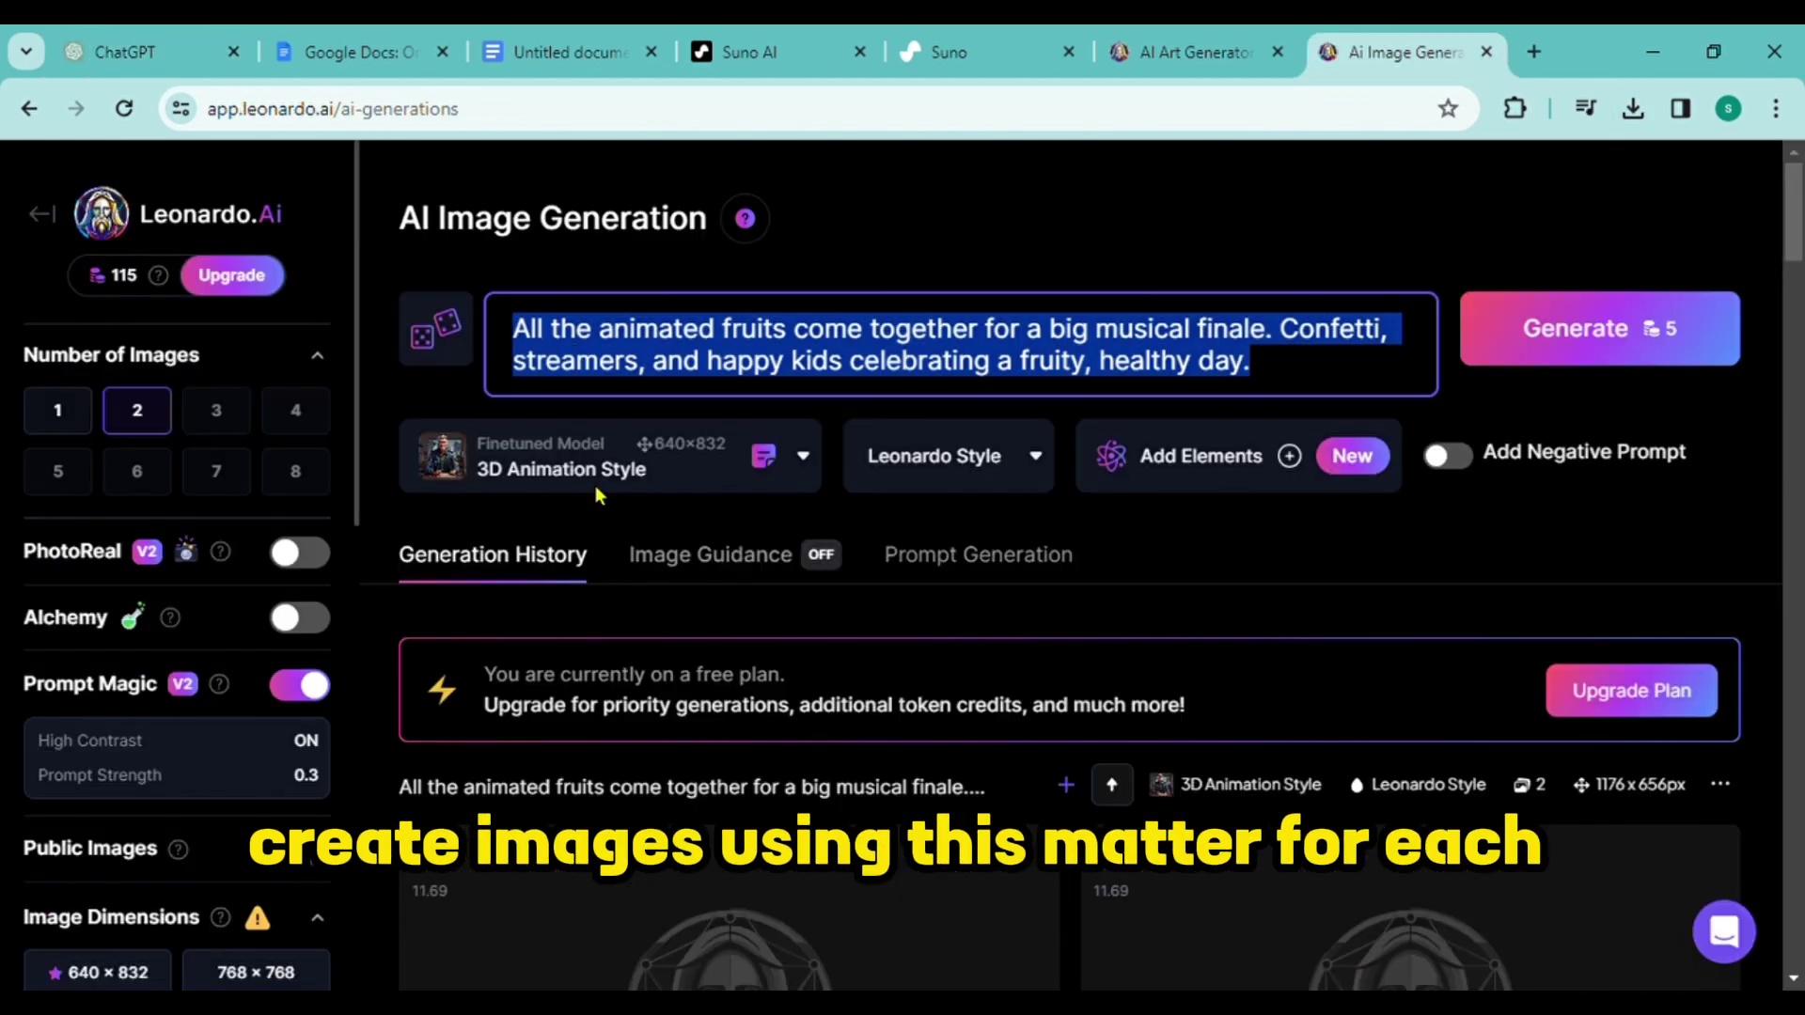
pyautogui.write('The animated fruits wave goodbye as the background fades to a starry night. The words "Stay healthy and strong, all day long!" appear, concluding the musical video.')
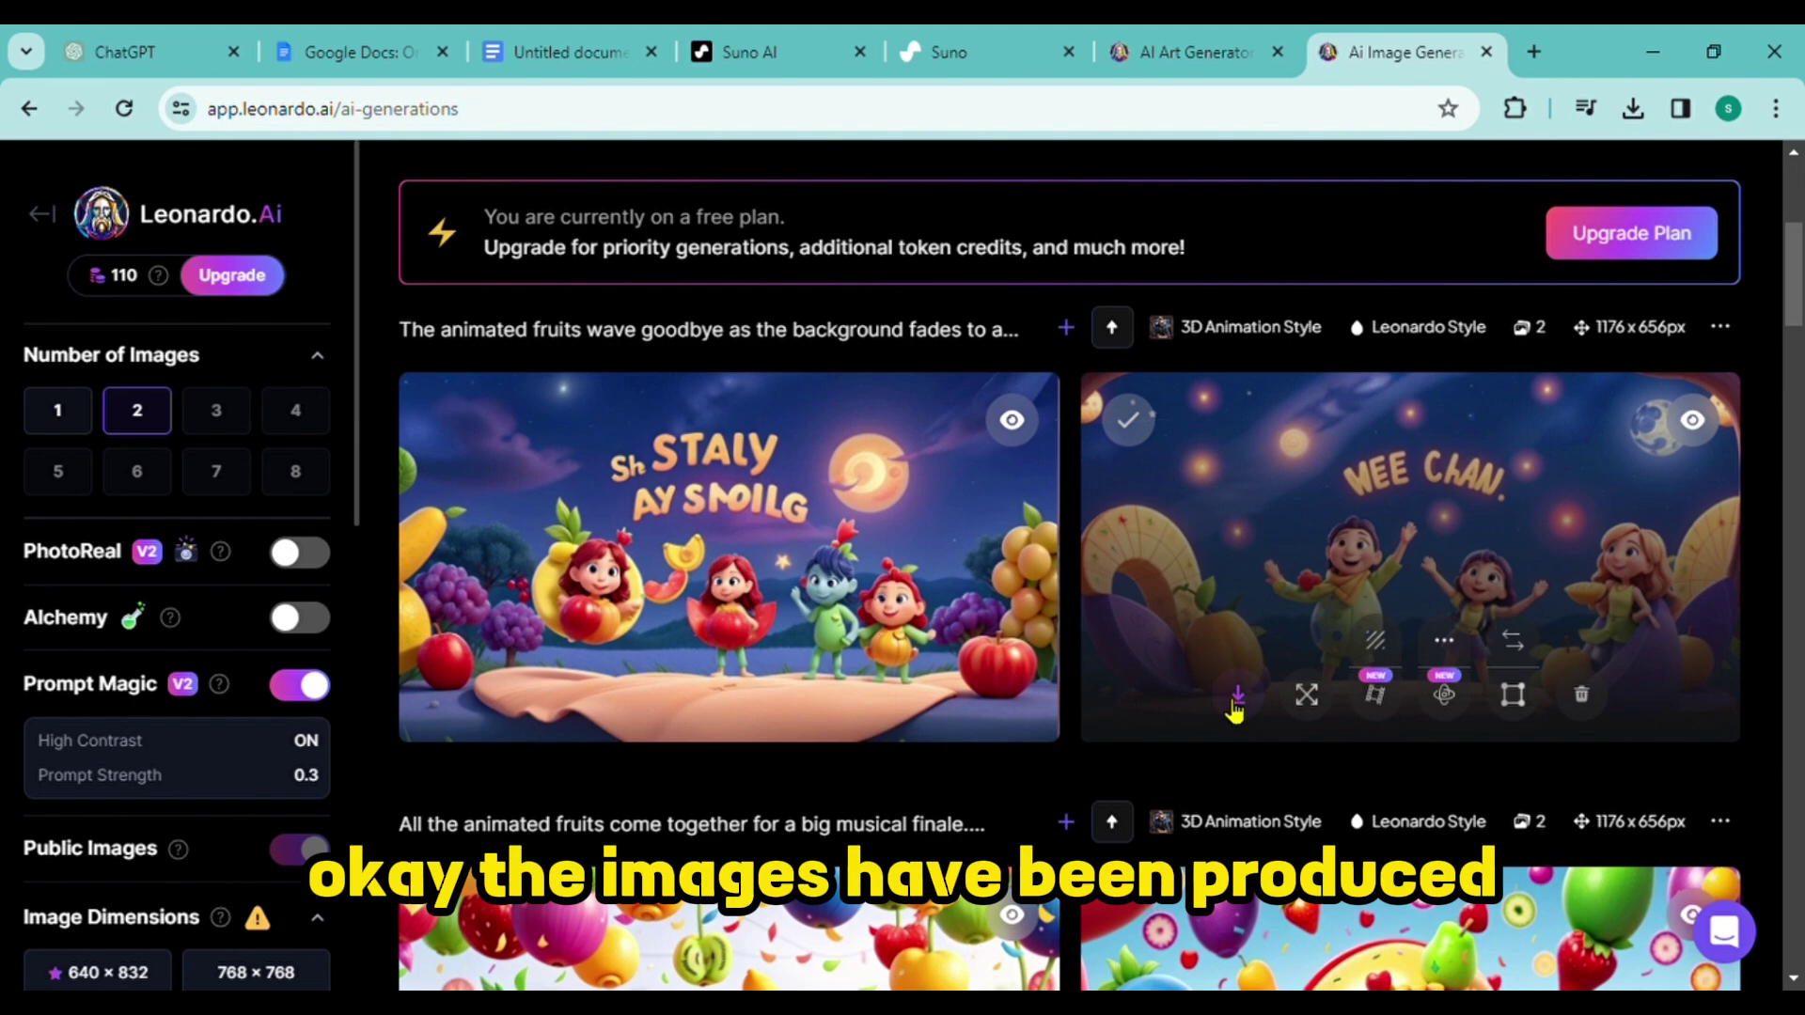
pyautogui.moveTo(771, 672)
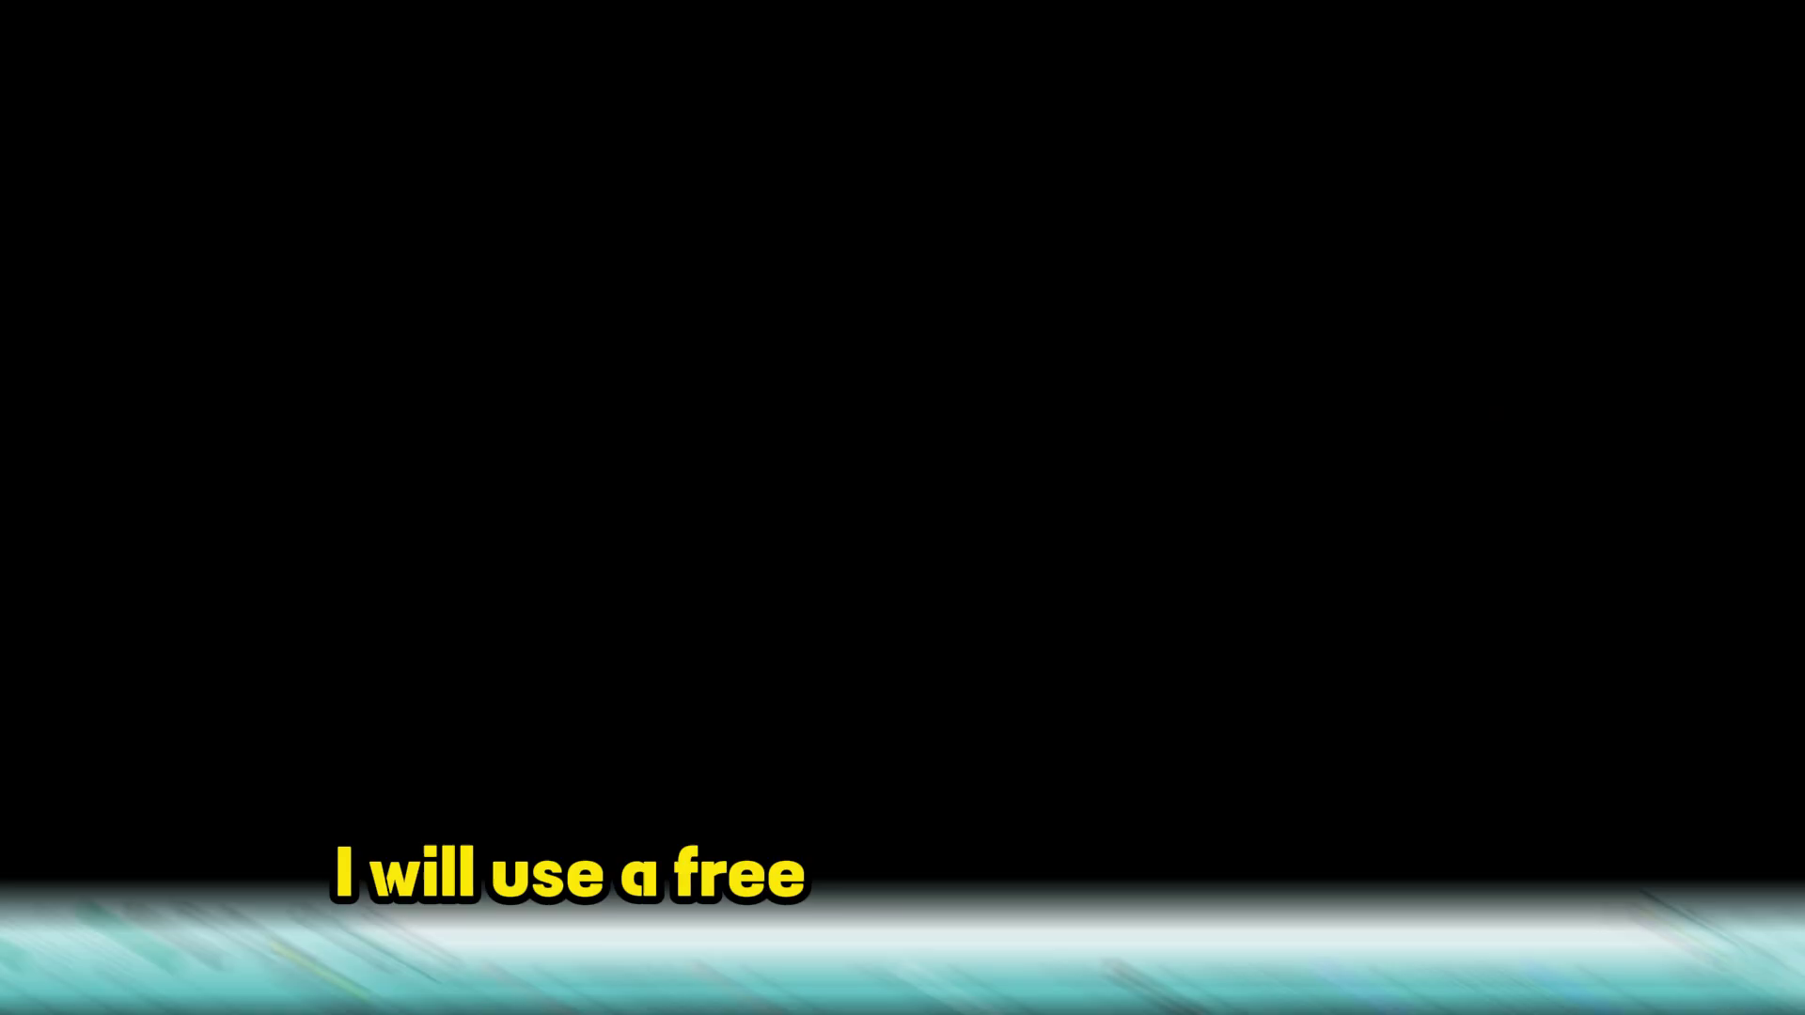
# Search for 'pika' in a new tab and sign in to Pika with Google
pyautogui.click(1534, 54)
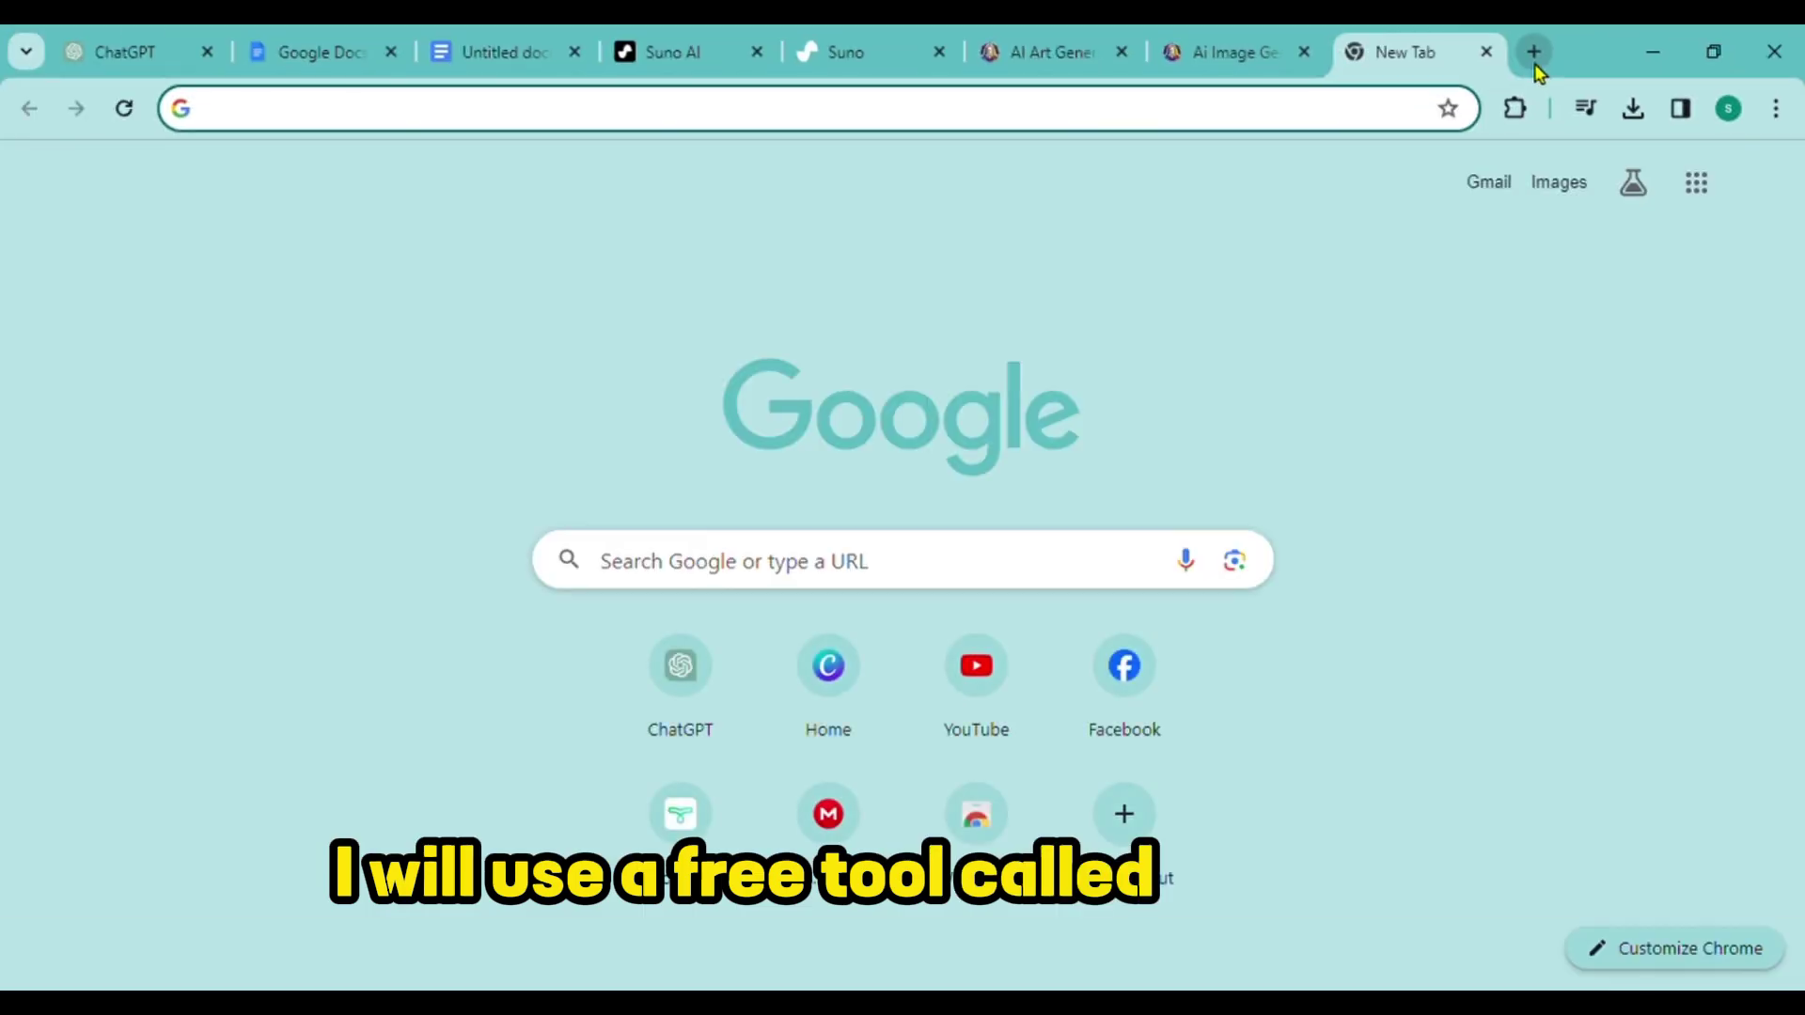
pyautogui.click(650, 579)
pyautogui.write('pika.art/login')
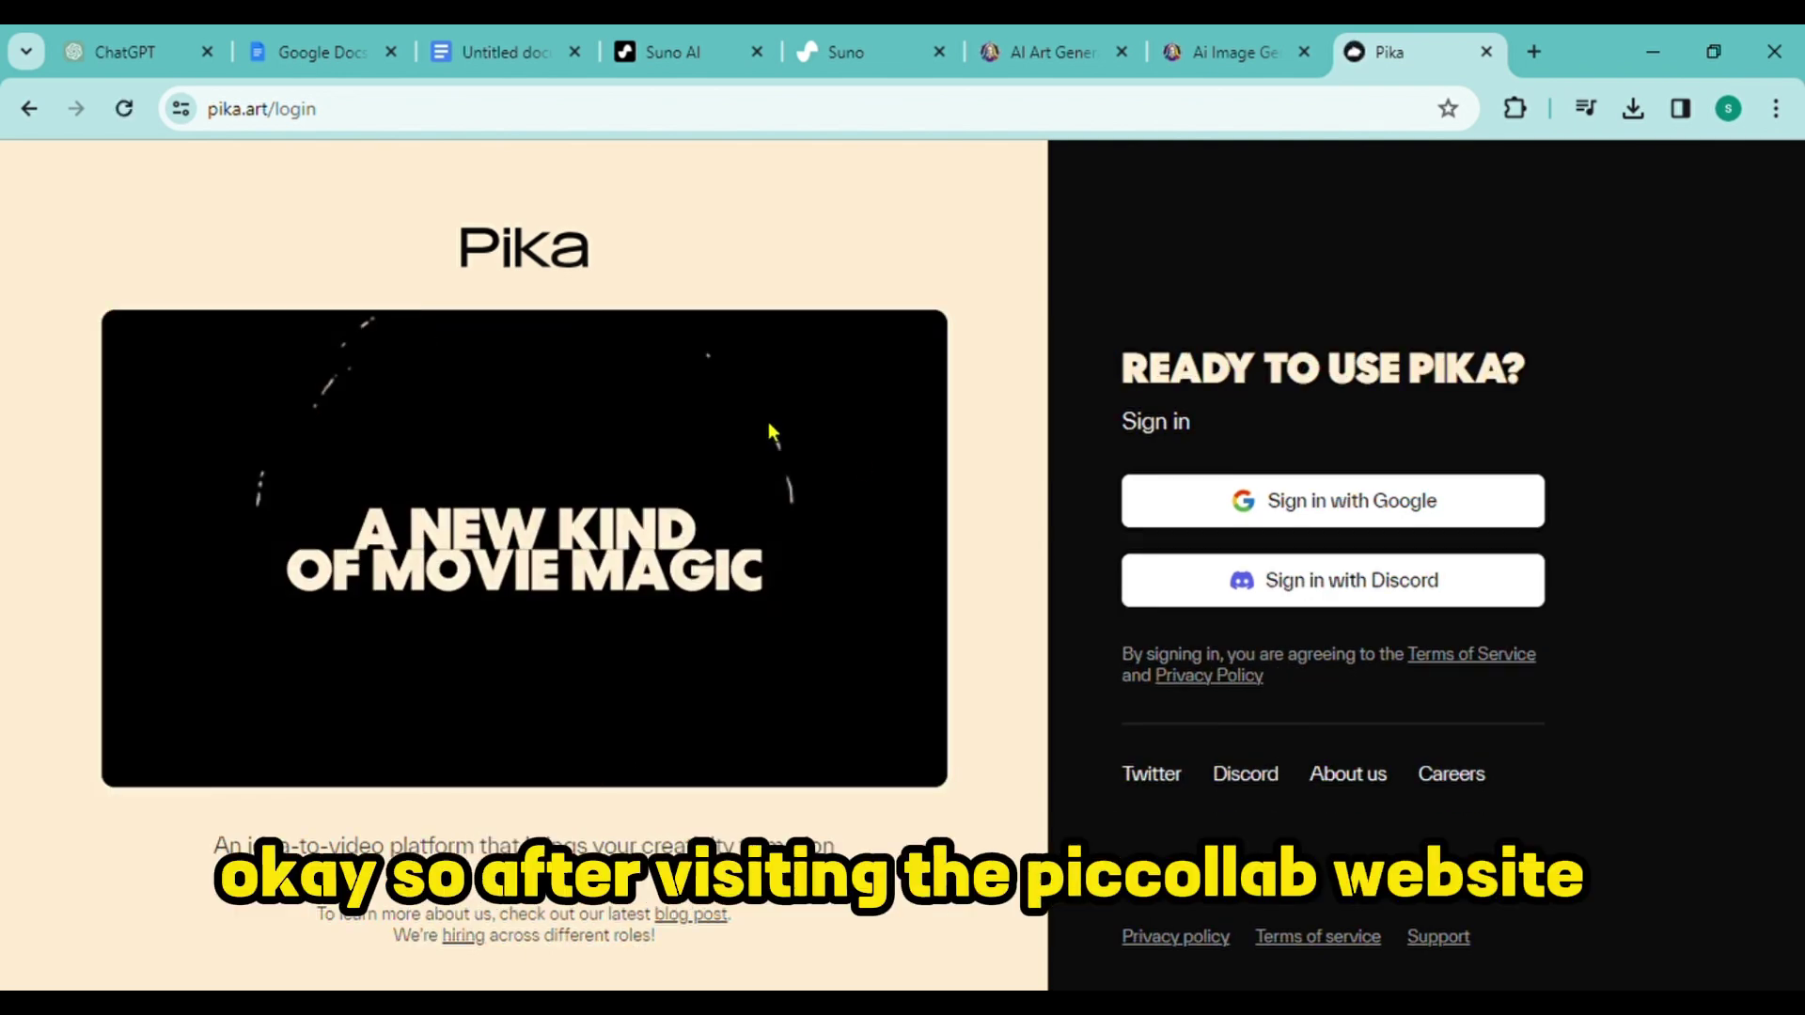
pyautogui.click(1349, 519)
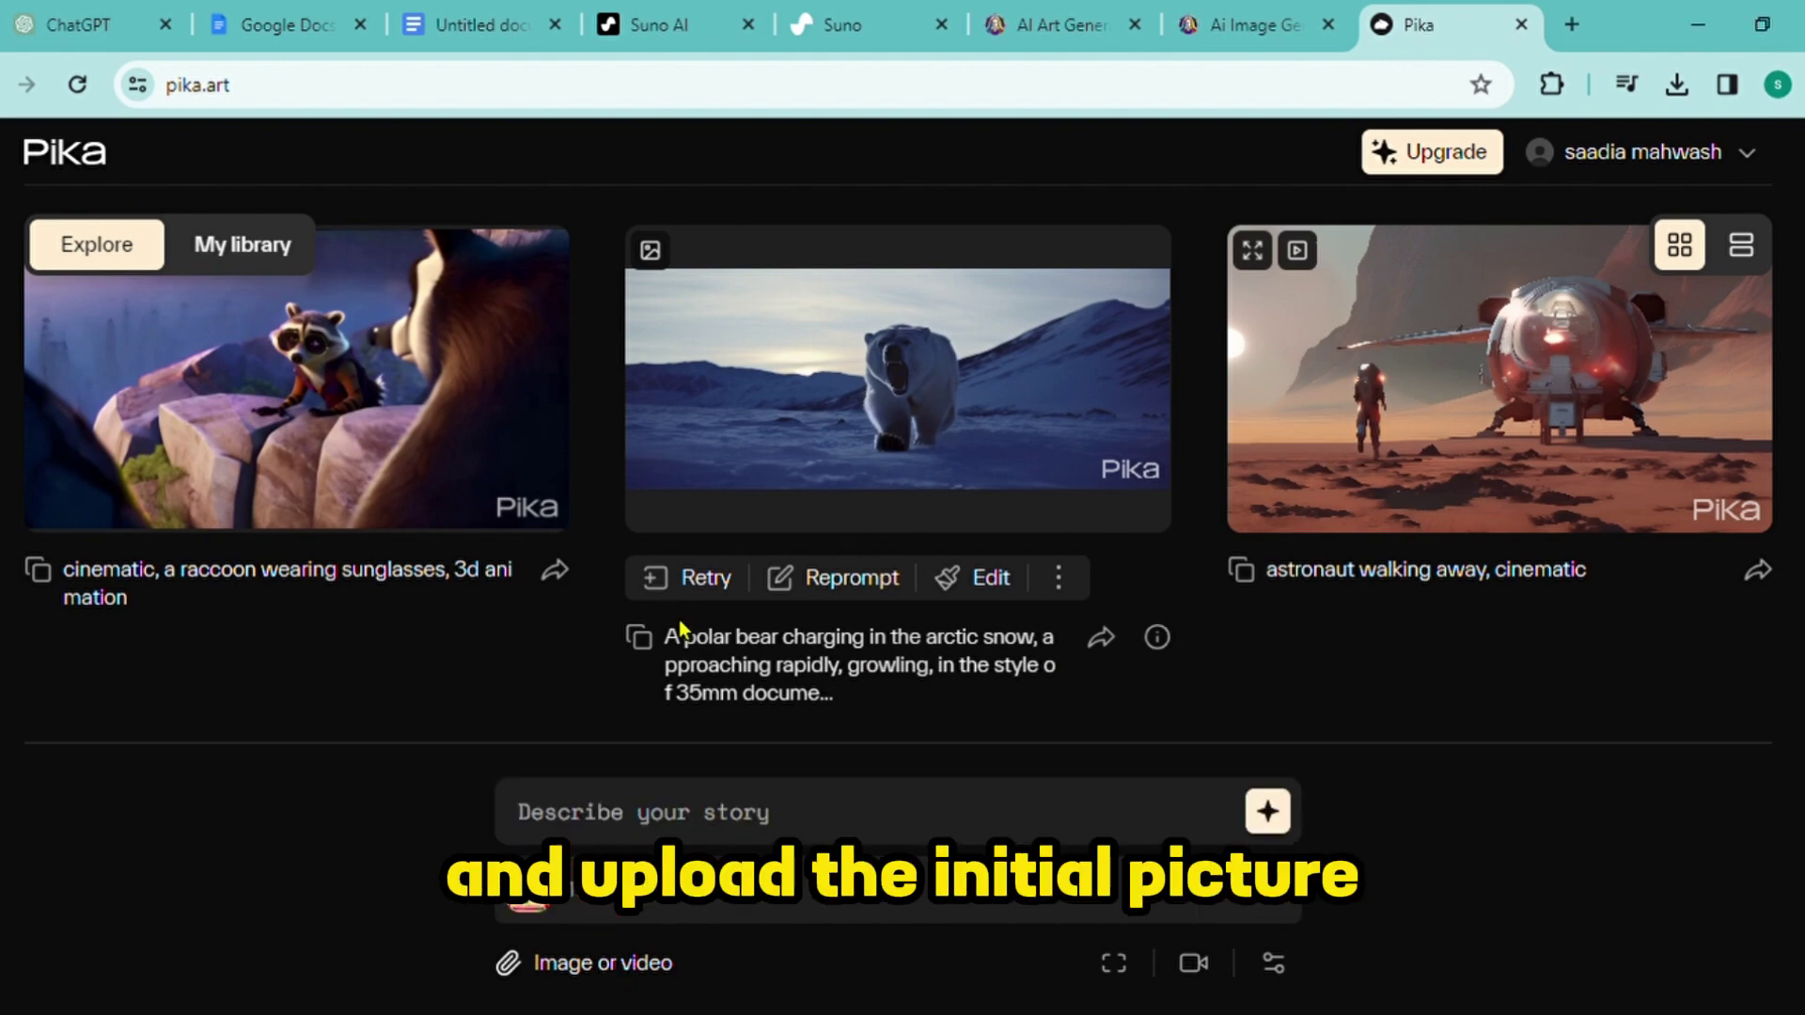
# Copy the Scene 1 description from ChatGPT for the Pika prompt
pyautogui.click(94, 24)
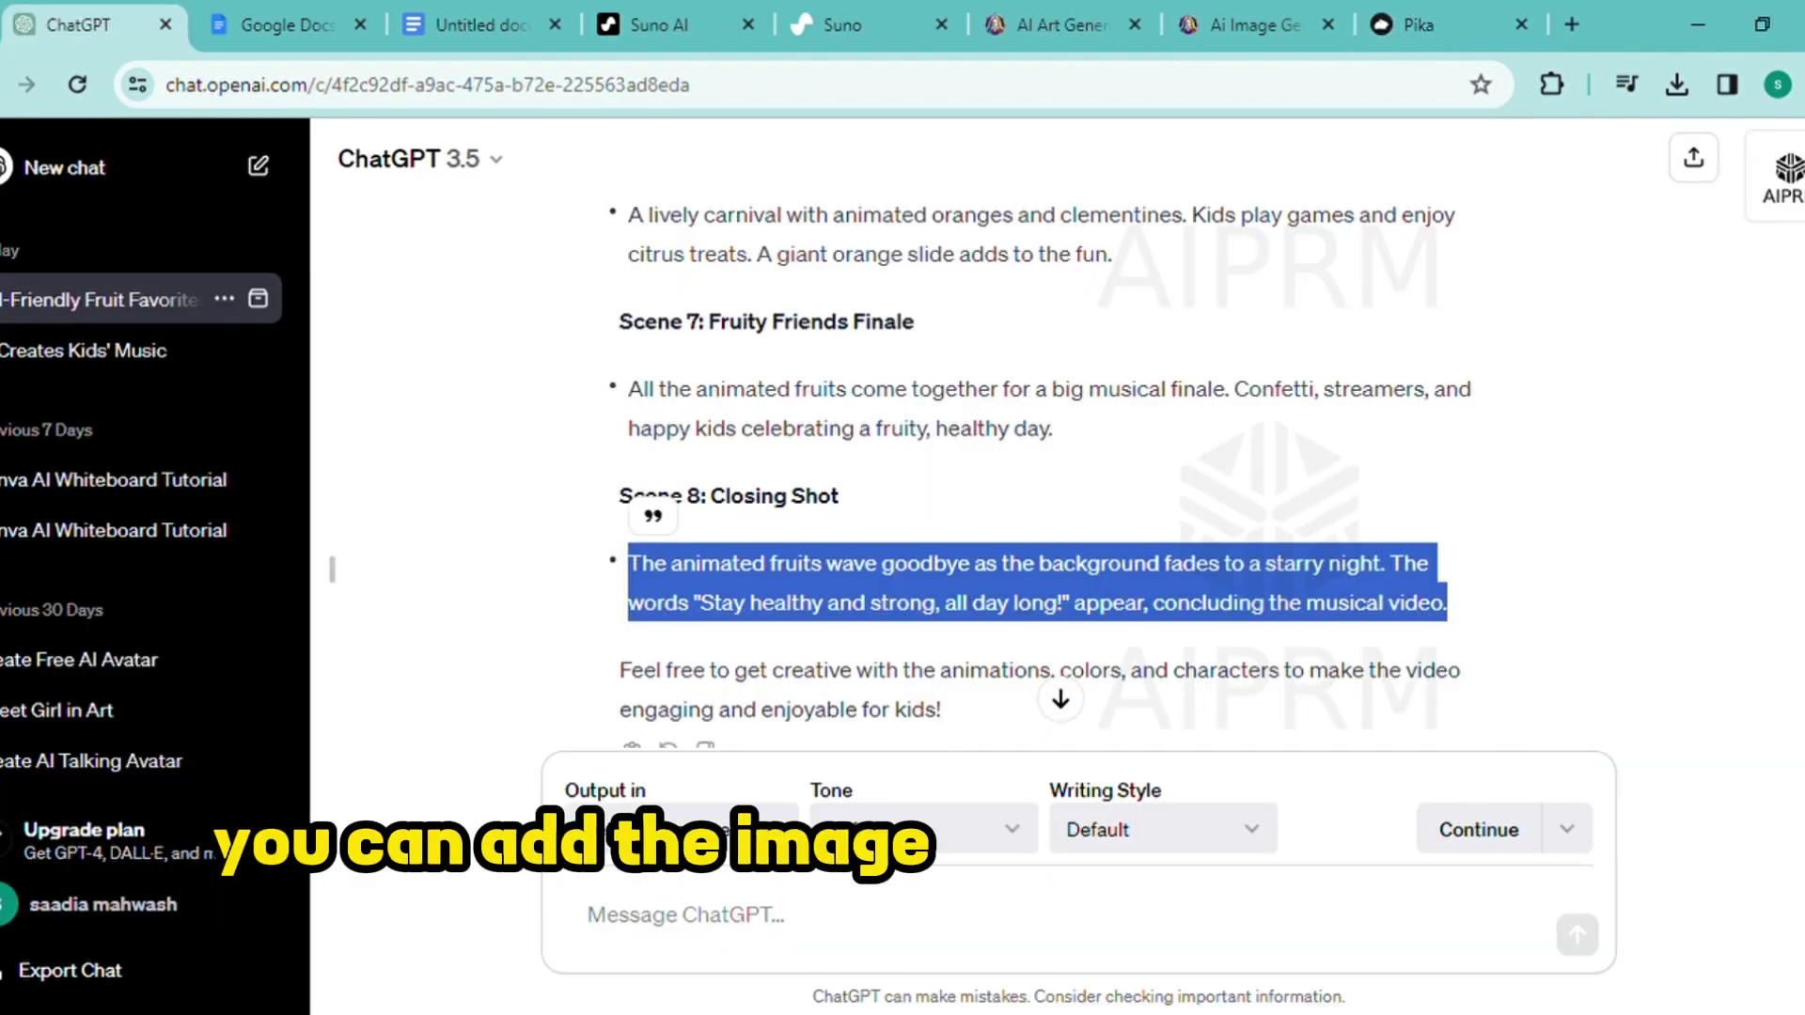
pyautogui.scroll(15, 938, 470)
pyautogui.moveTo(629, 498); pyautogui.dragTo(1415, 538)
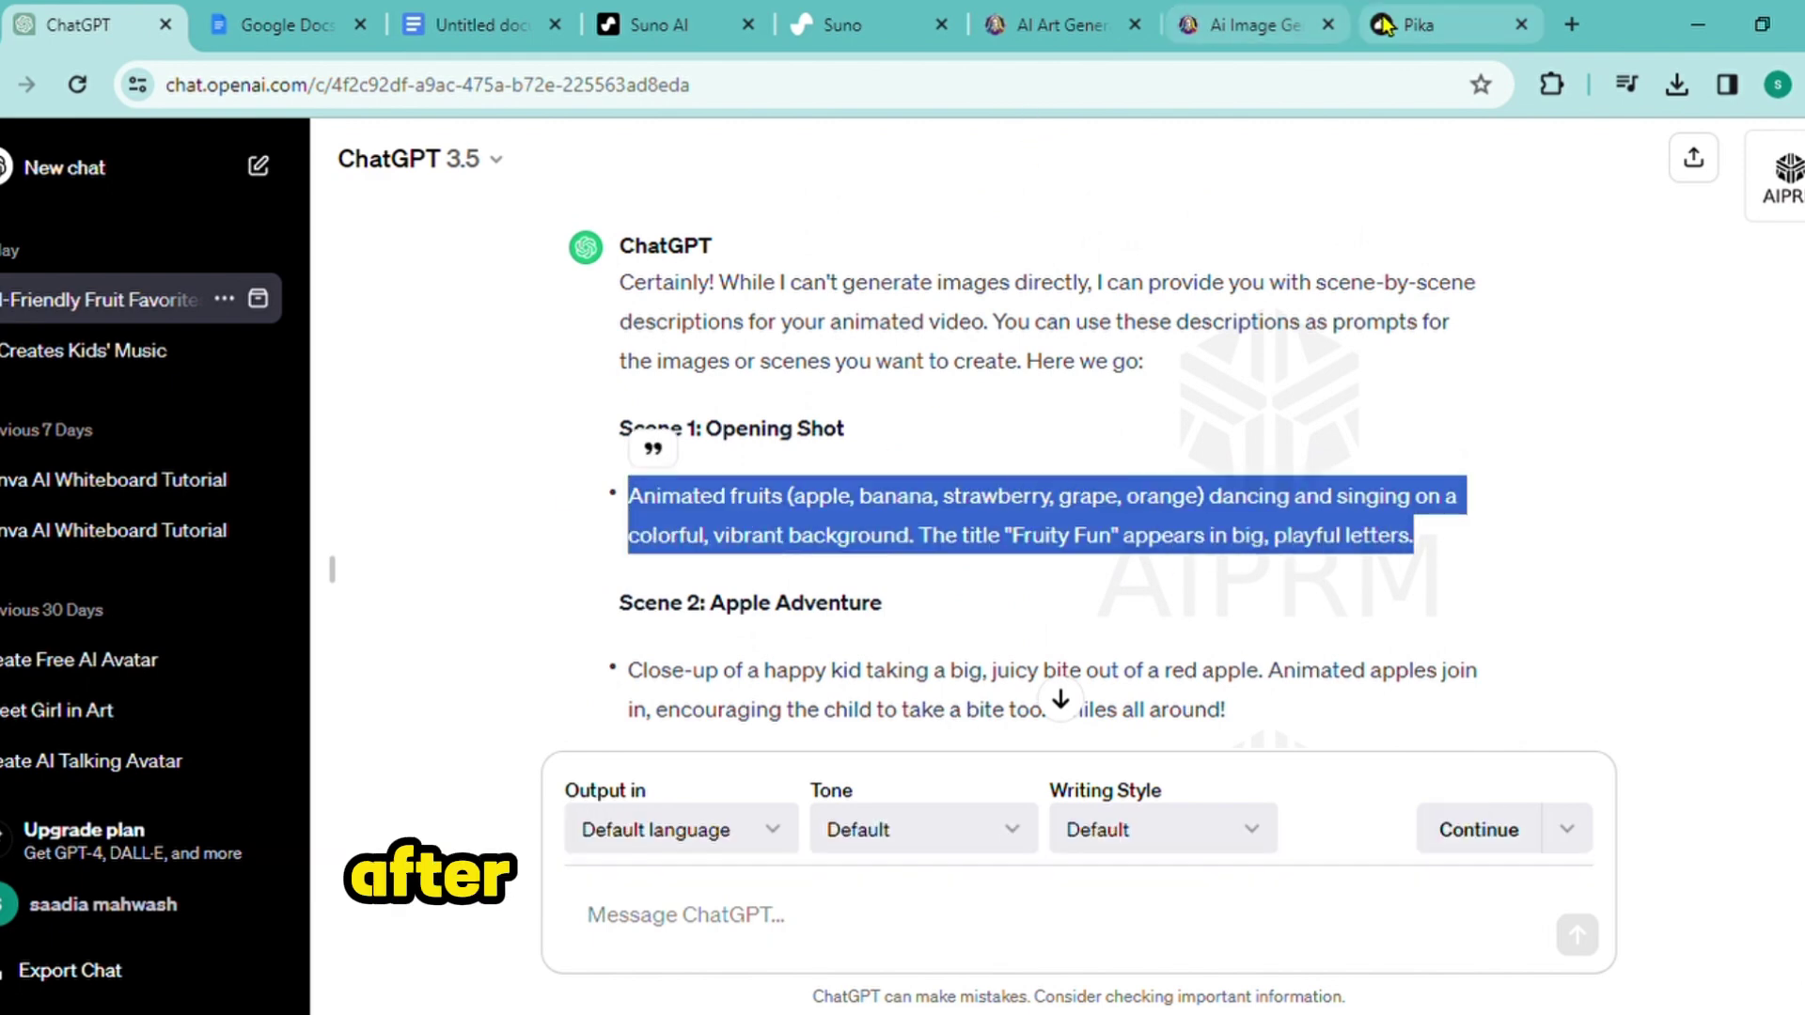
pyautogui.click(1410, 24)
# Paste the Scene 1 prompt and download the finished dancing-fruit video
pyautogui.hotkey('ctrl', 'v')
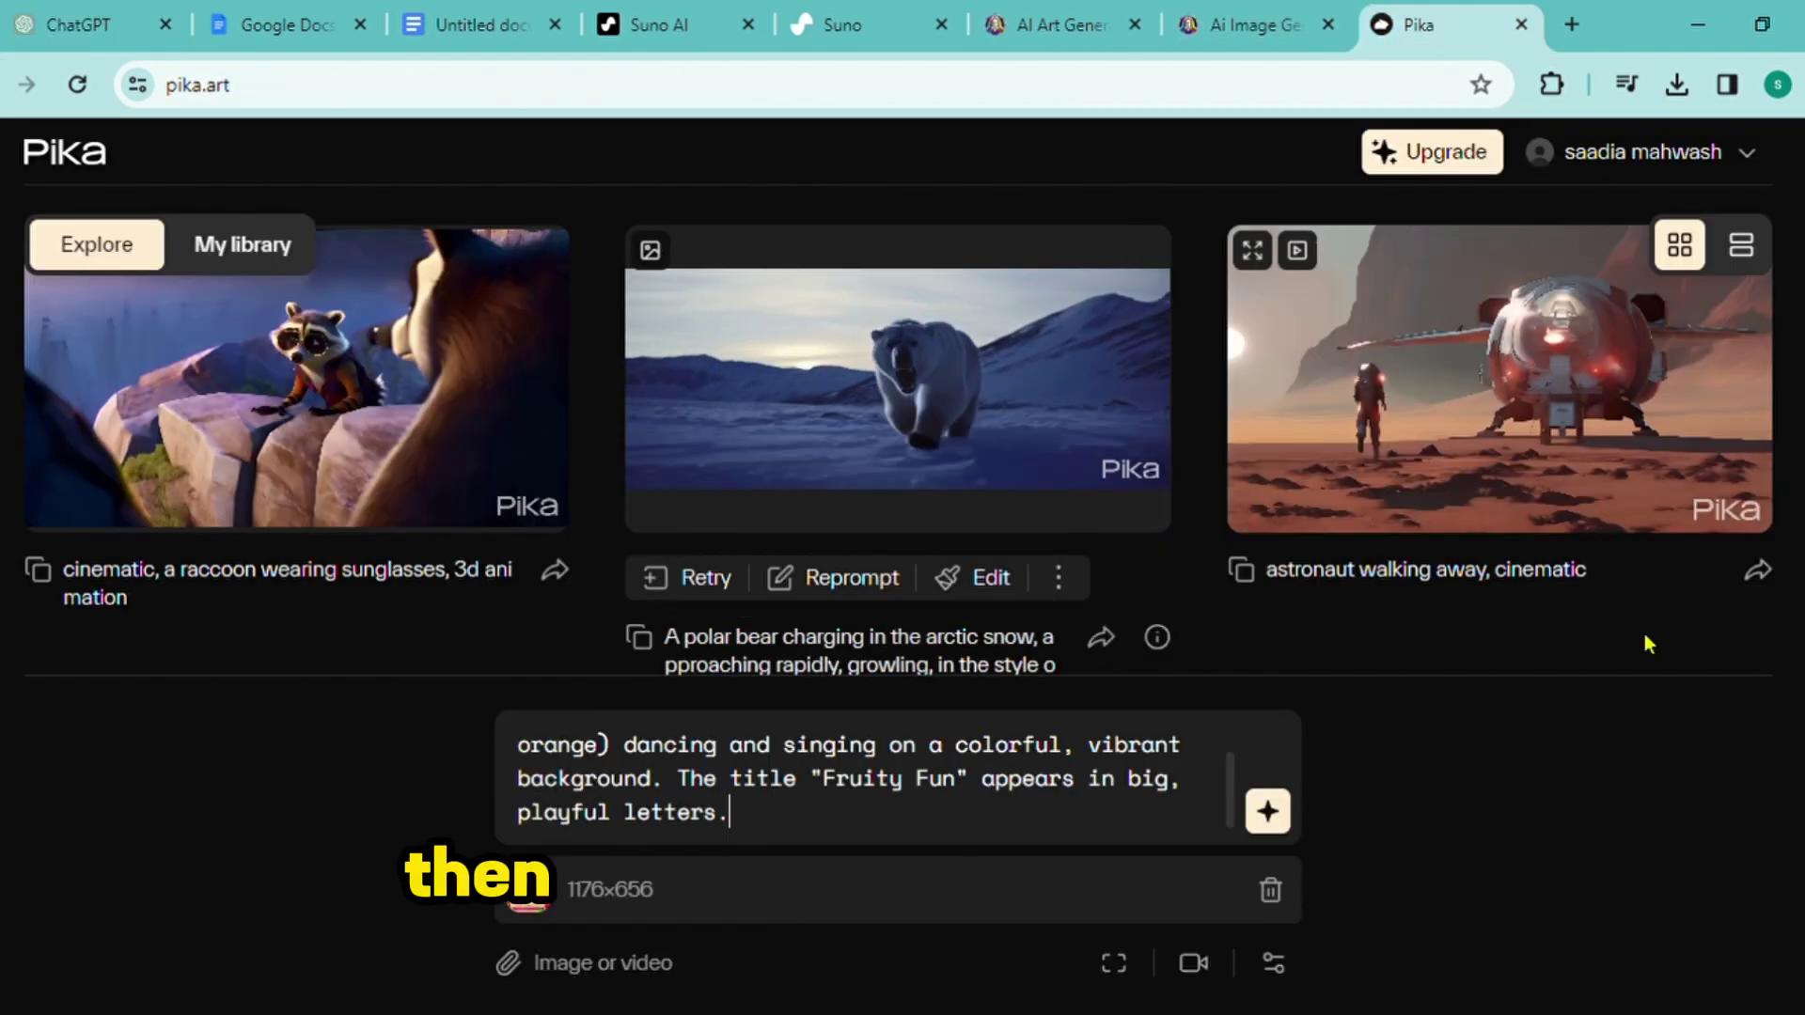
pyautogui.scroll(-1, 898, 423)
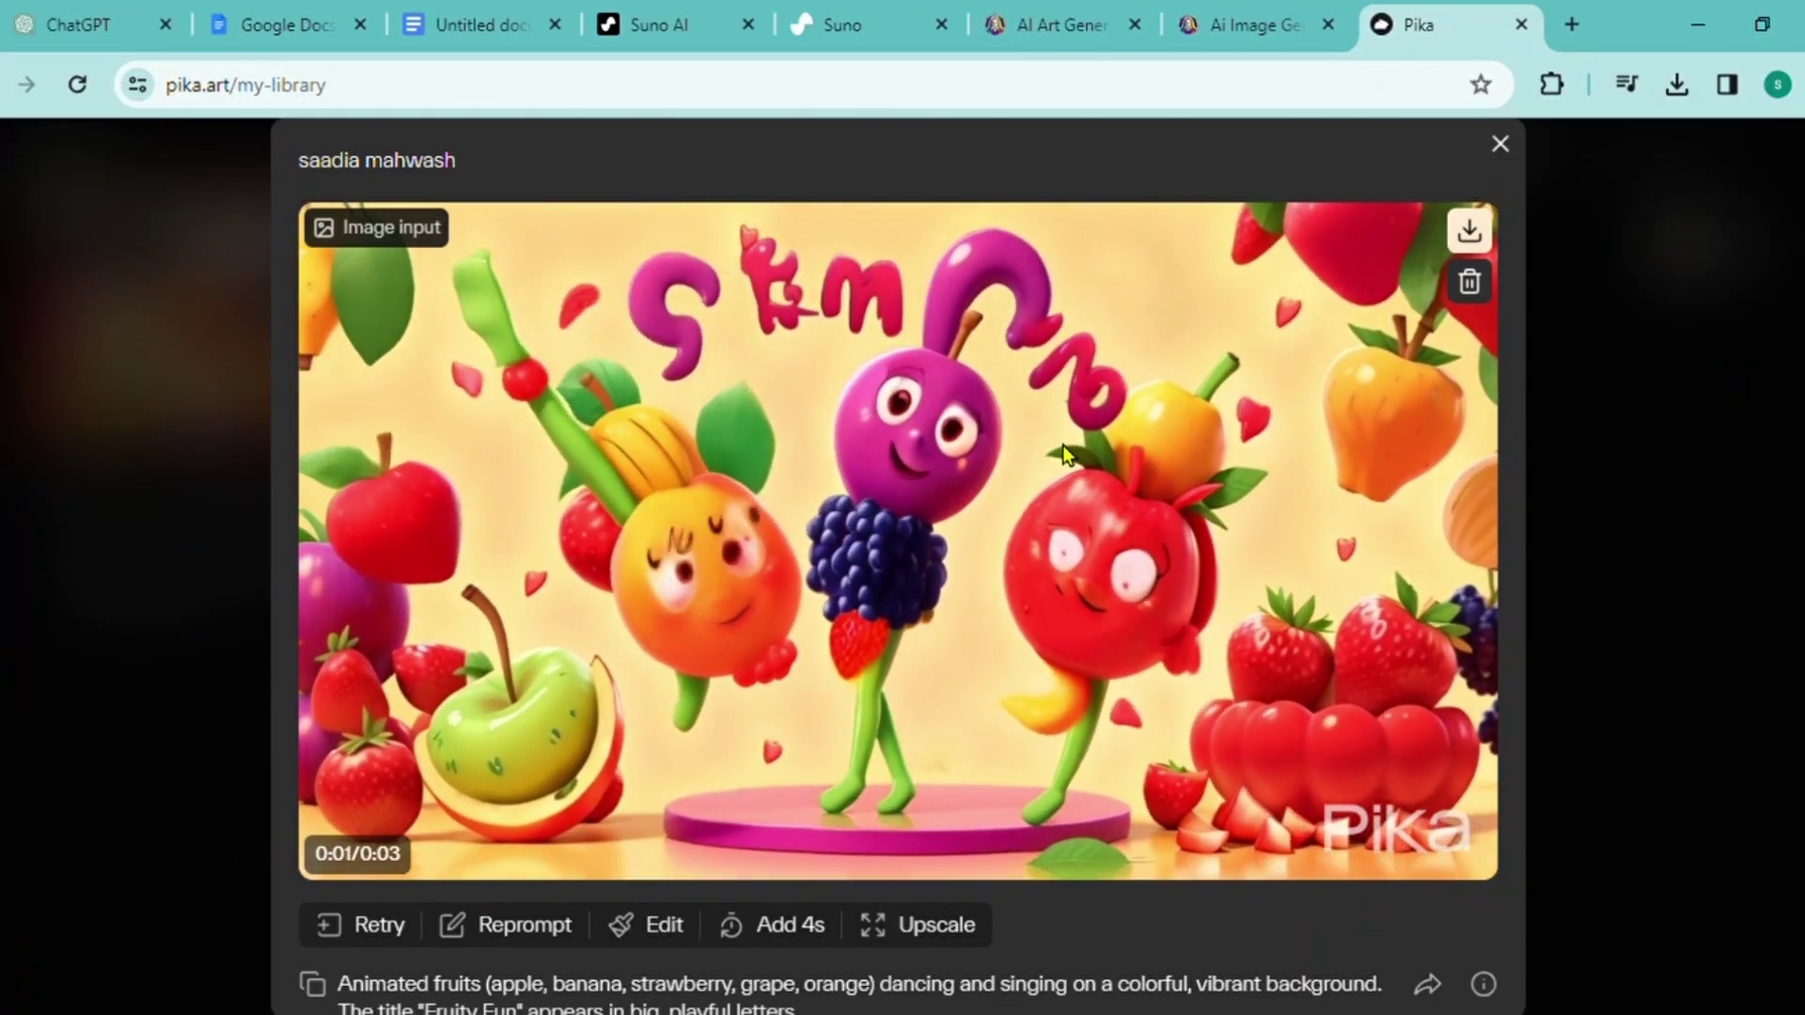
pyautogui.click(1470, 230)
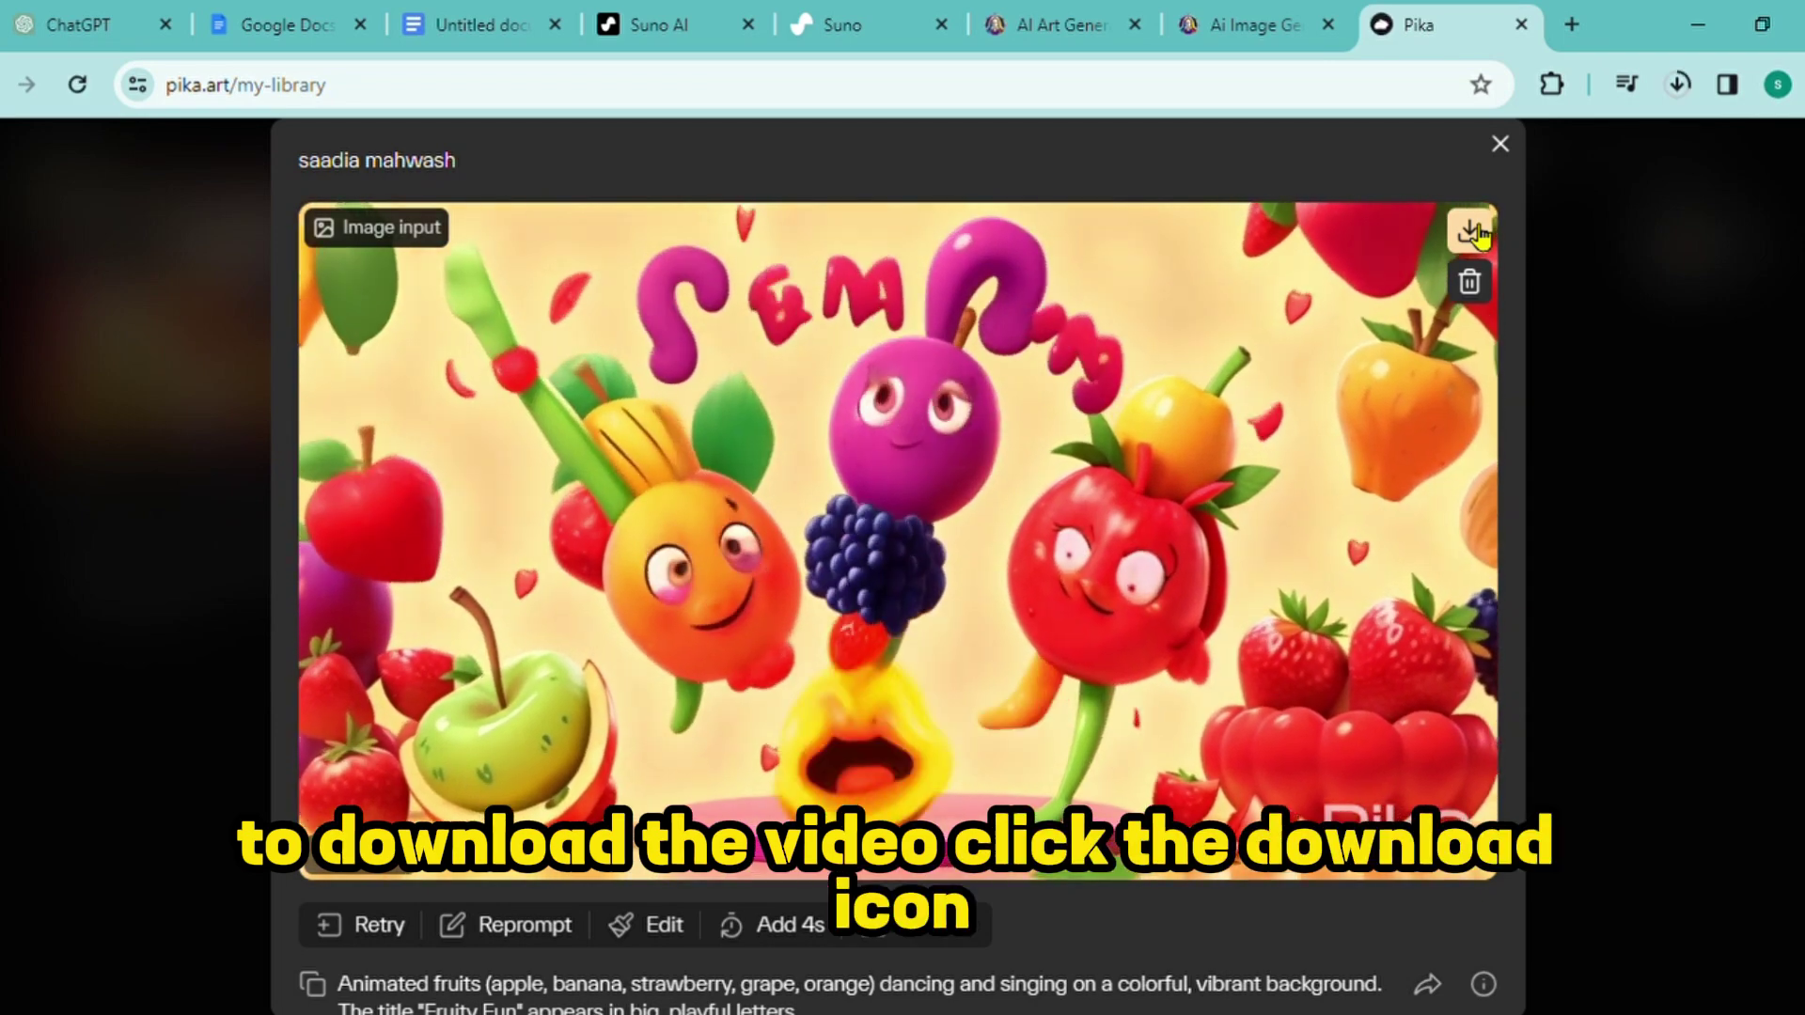
pyautogui.click(1611, 250)
# Generate videos for the Scene 1, apple and banana scene prompts in turn
pyautogui.click(1268, 811)
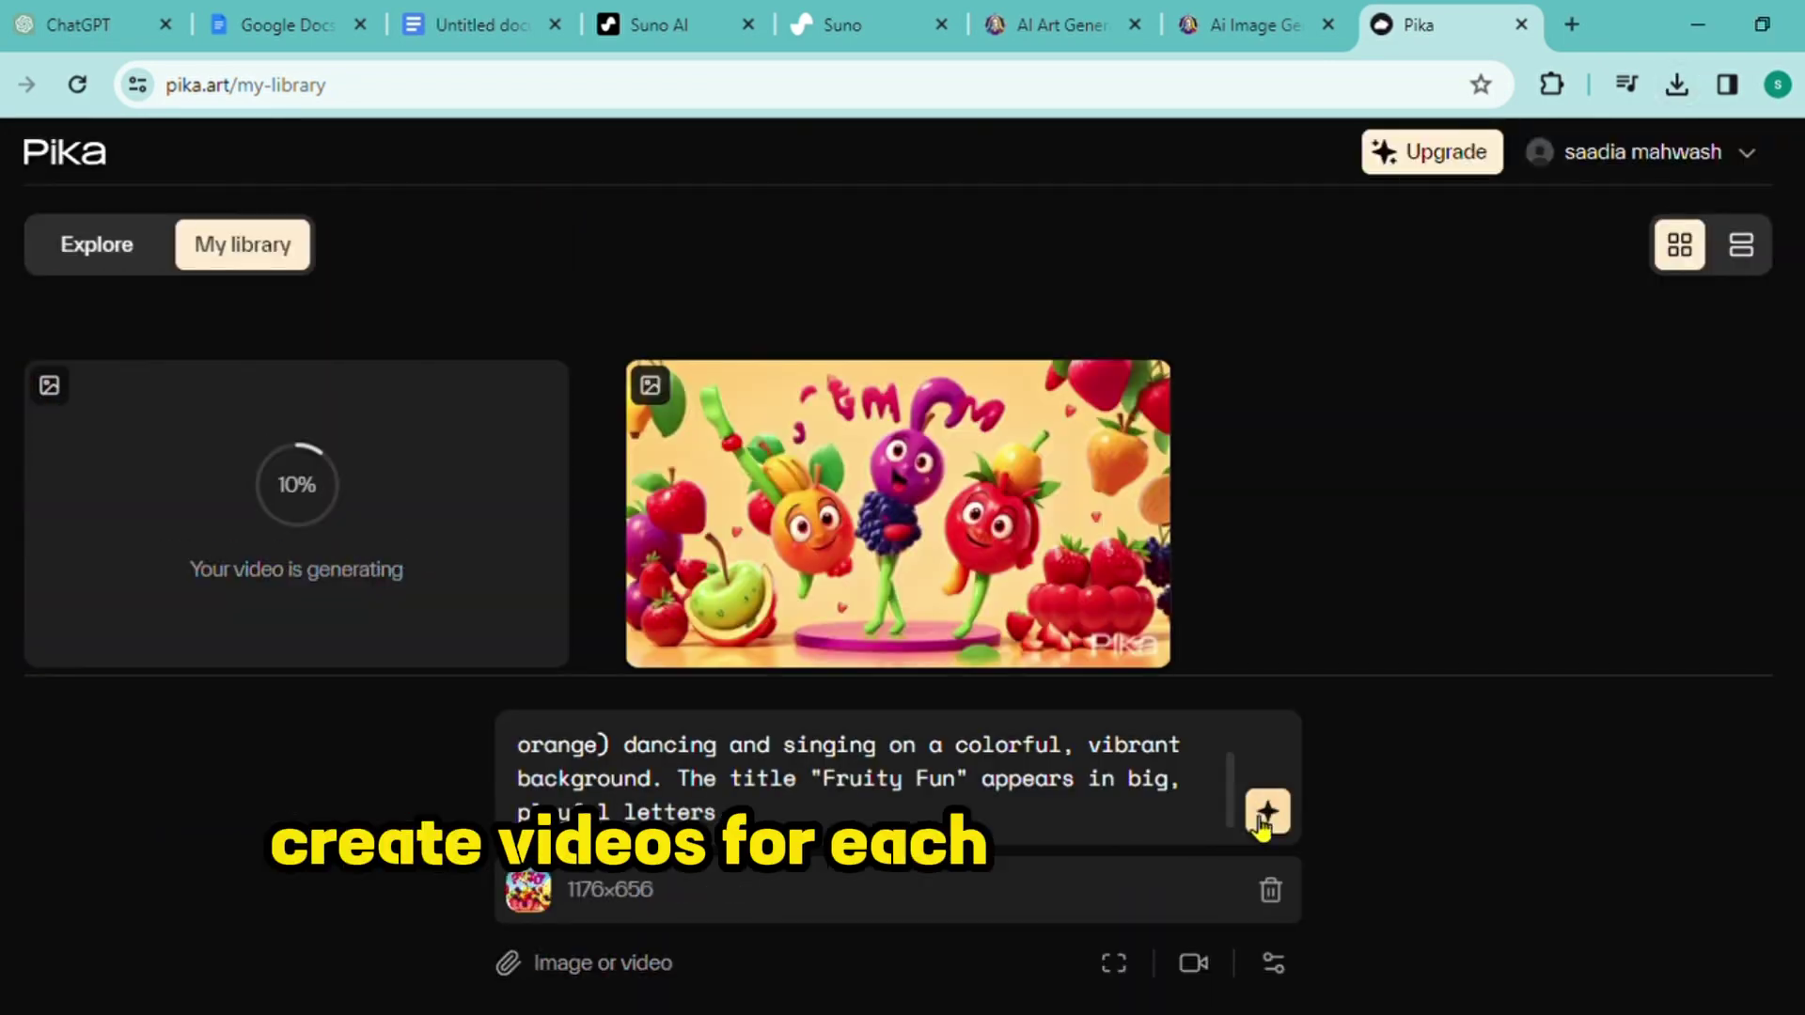
pyautogui.hotkey('ctrl', 'a')
pyautogui.write('Close-up of a happy kid taking a big, juicy bite out of a red apple. Animated apples join in, encouraging the child to take a bite too. Smiles all around!')
pyautogui.click(1268, 812)
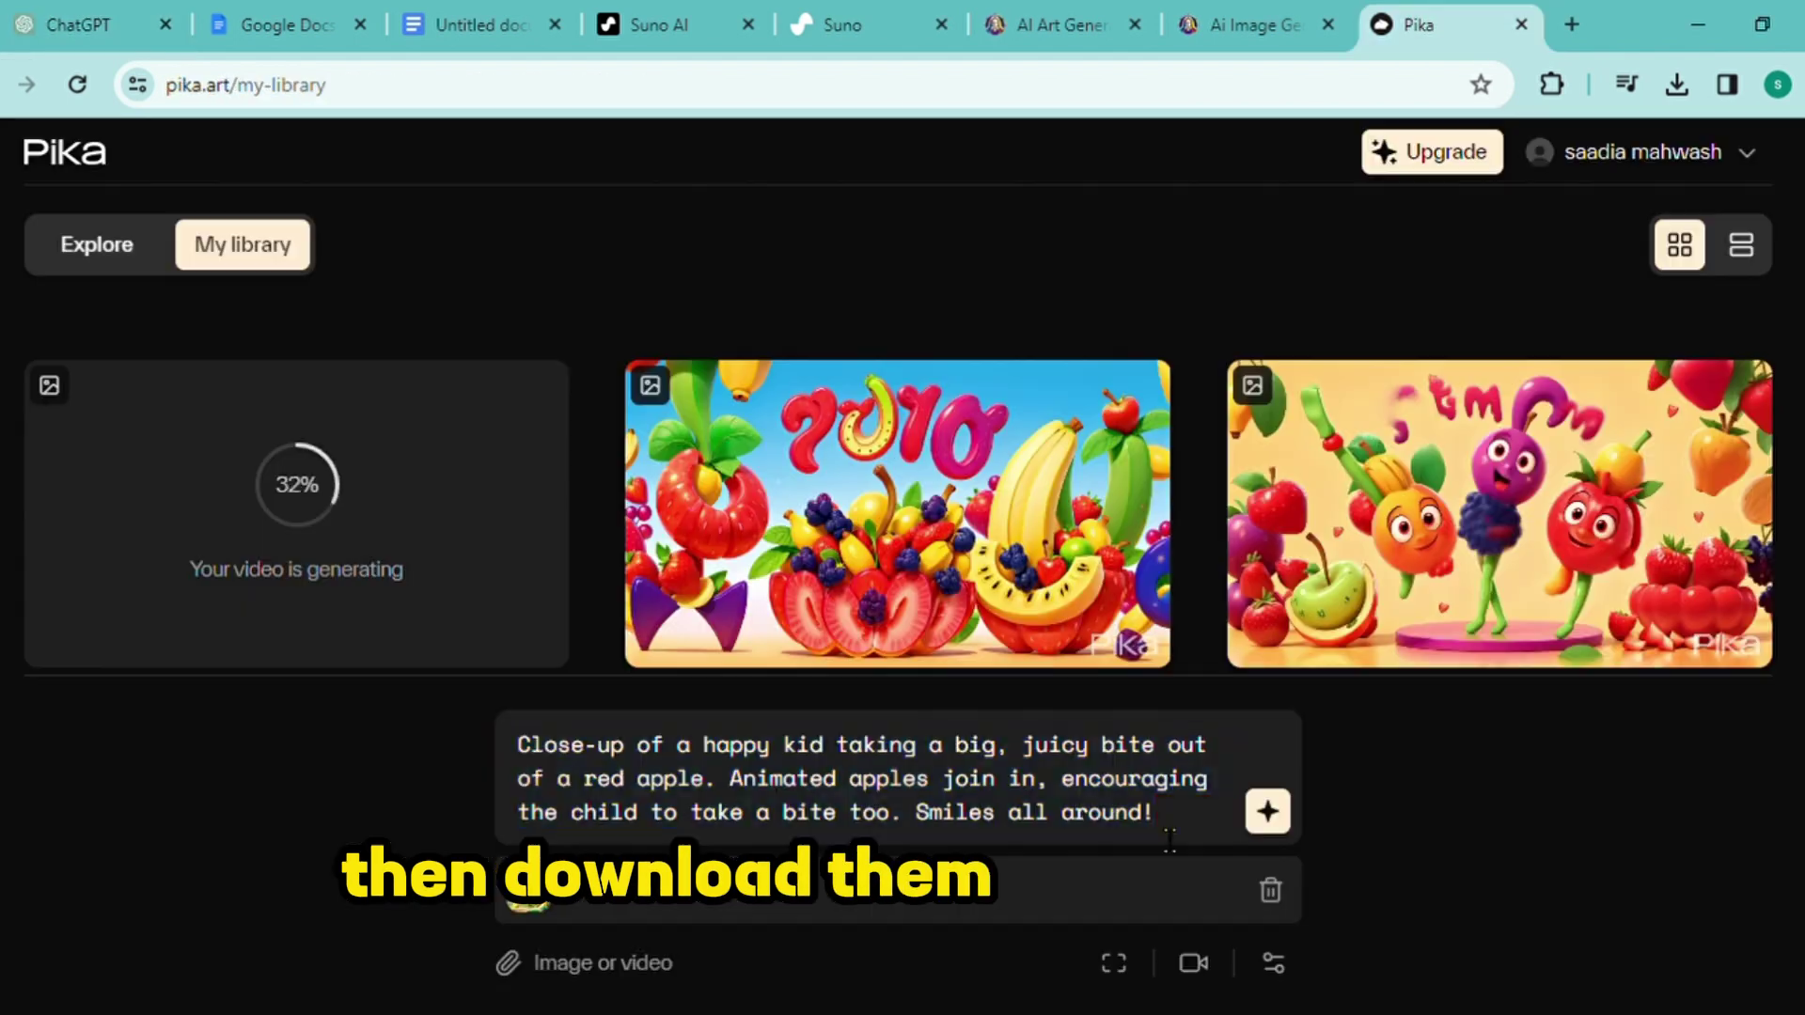
pyautogui.hotkey('ctrl', 'a')
pyautogui.write('A fun, cartoonish jungle with banana trees. Kids swing on vines and collect bananas. An animated banana conducts a fruity orchestra.')
pyautogui.click(1268, 811)
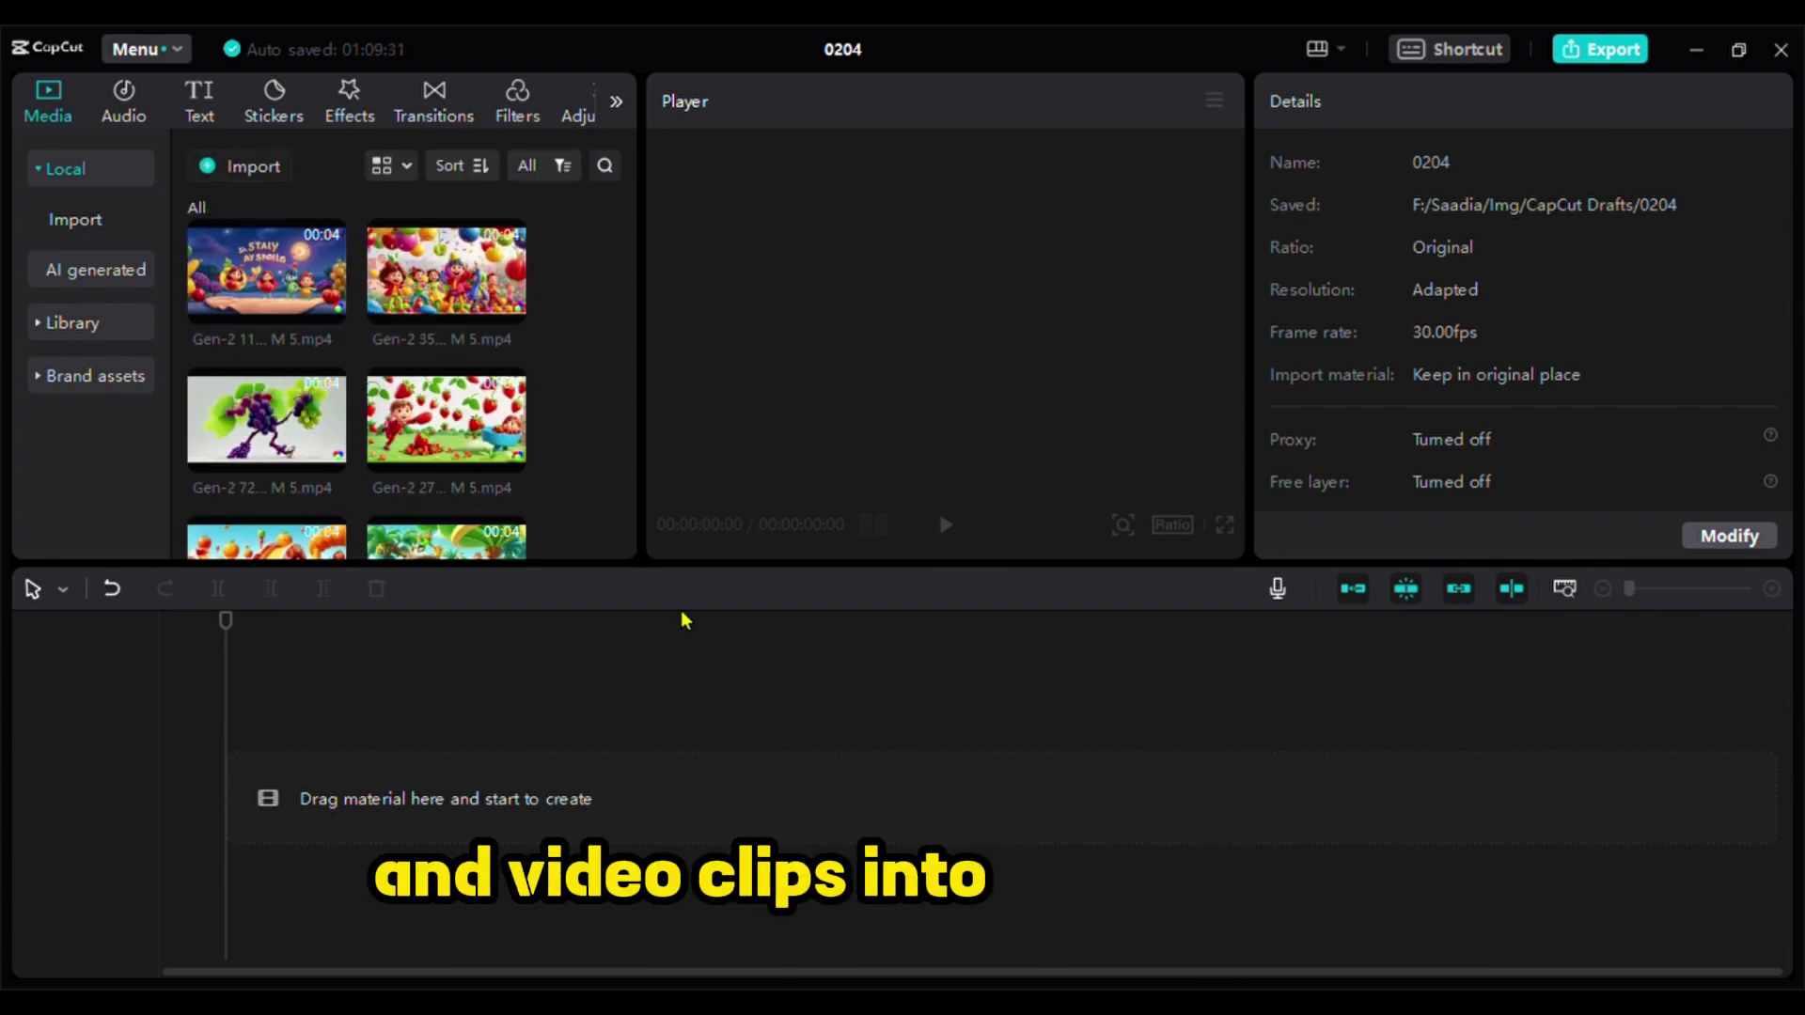
# Add Fruity Fun.mp3 from the Media panel to the CapCut timeline
pyautogui.scroll(-4, 357, 395)
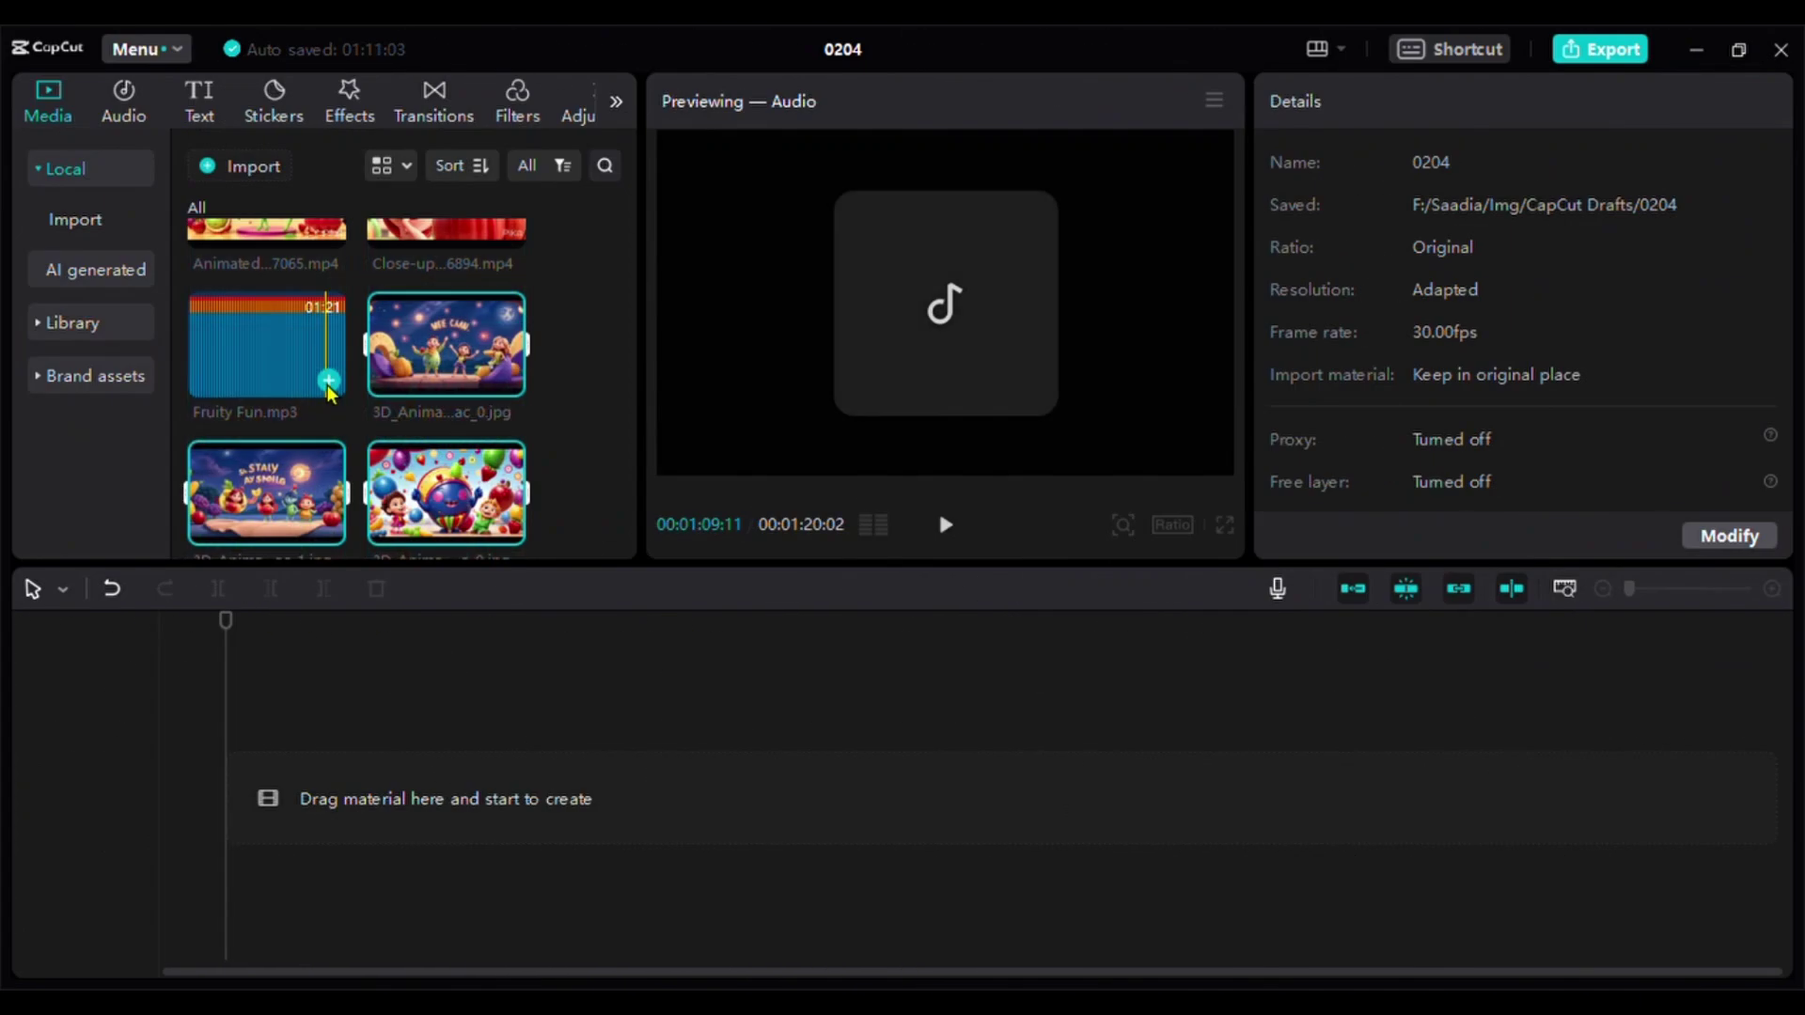
pyautogui.click(328, 380)
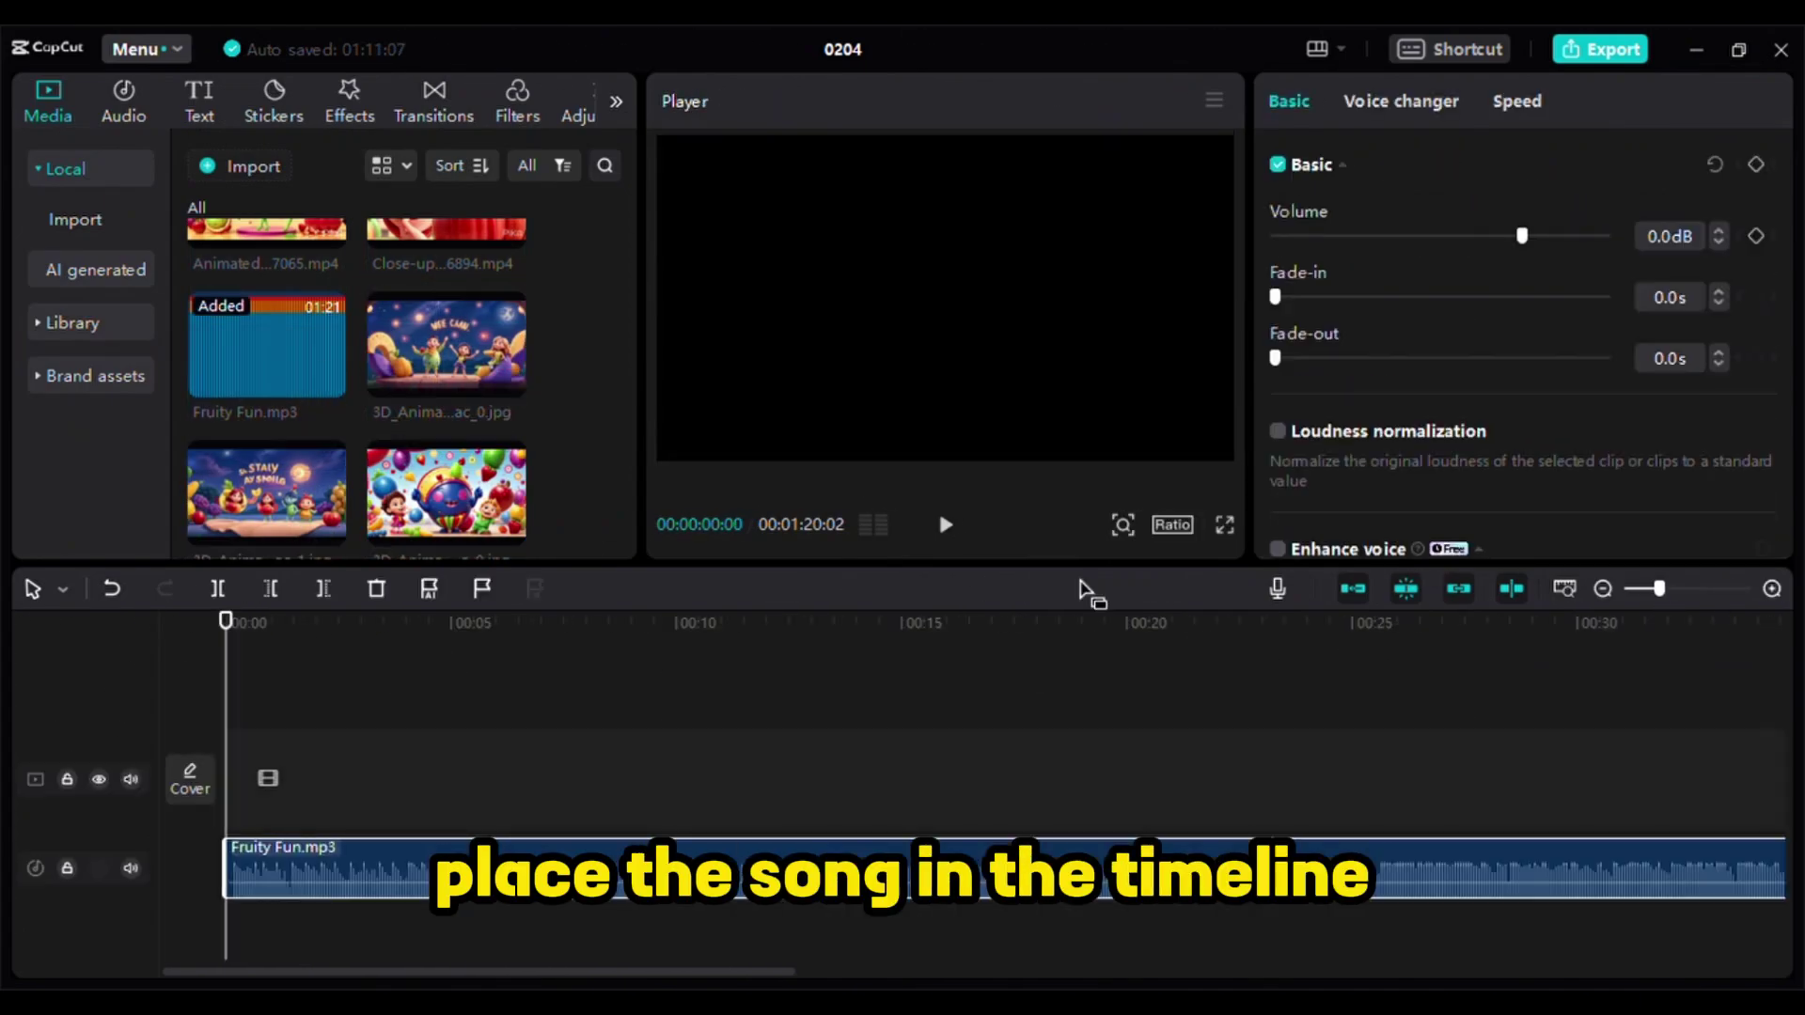
pyautogui.scroll(3, 564, 357)
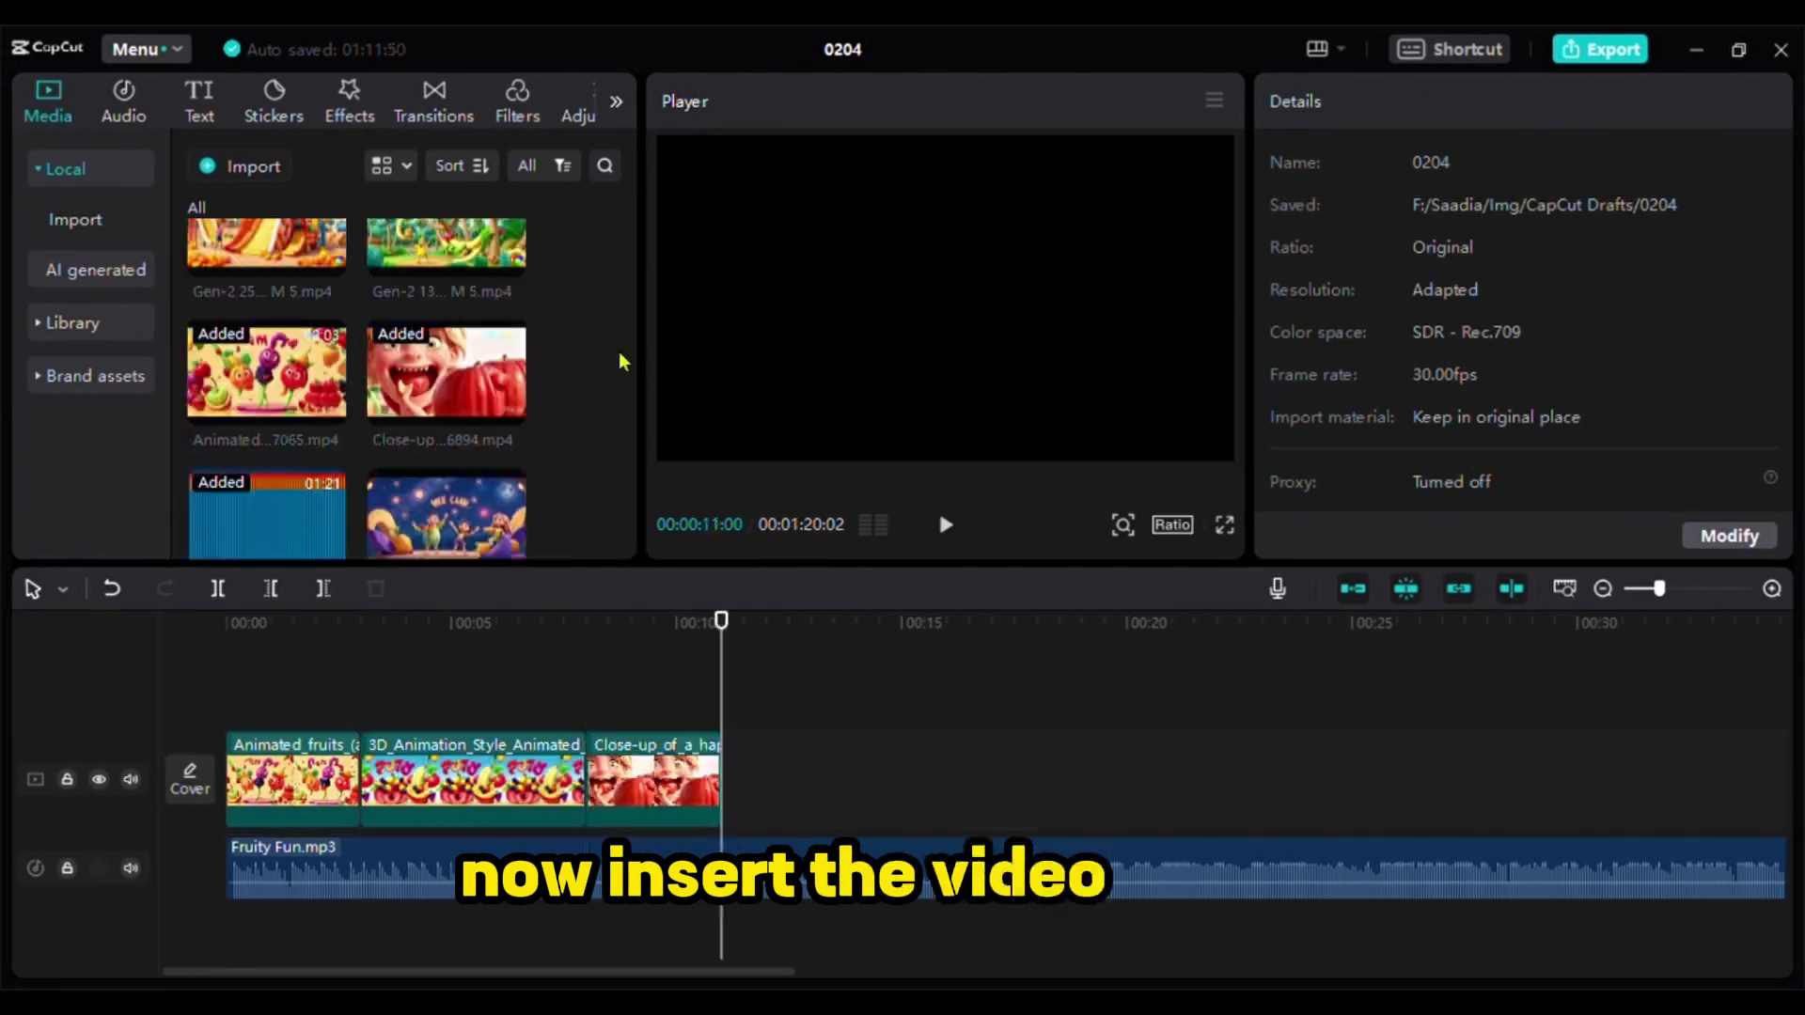